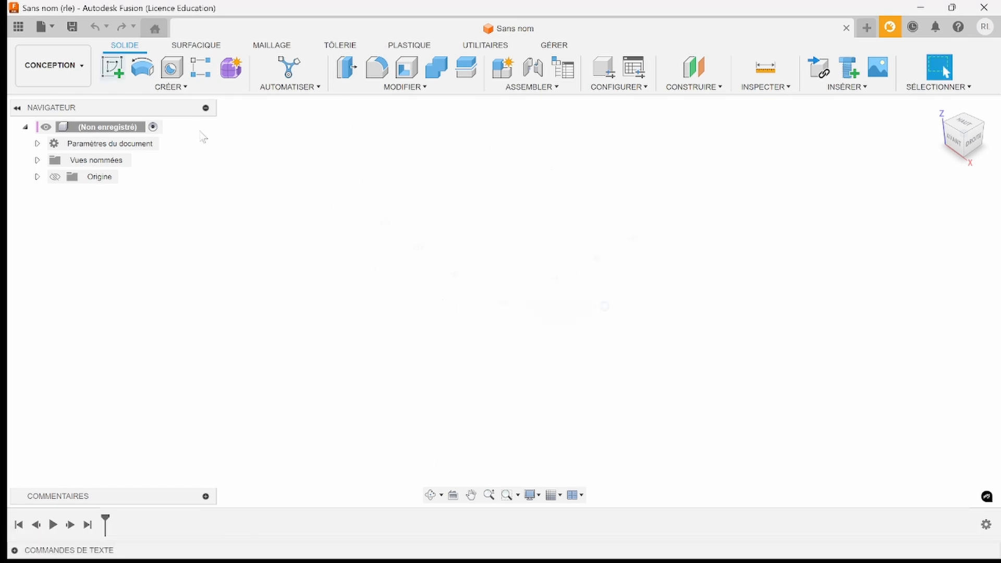
# Step: Create a new sketch on the horizontal XY plane
pyautogui.click(112, 67)
pyautogui.click(469, 339)
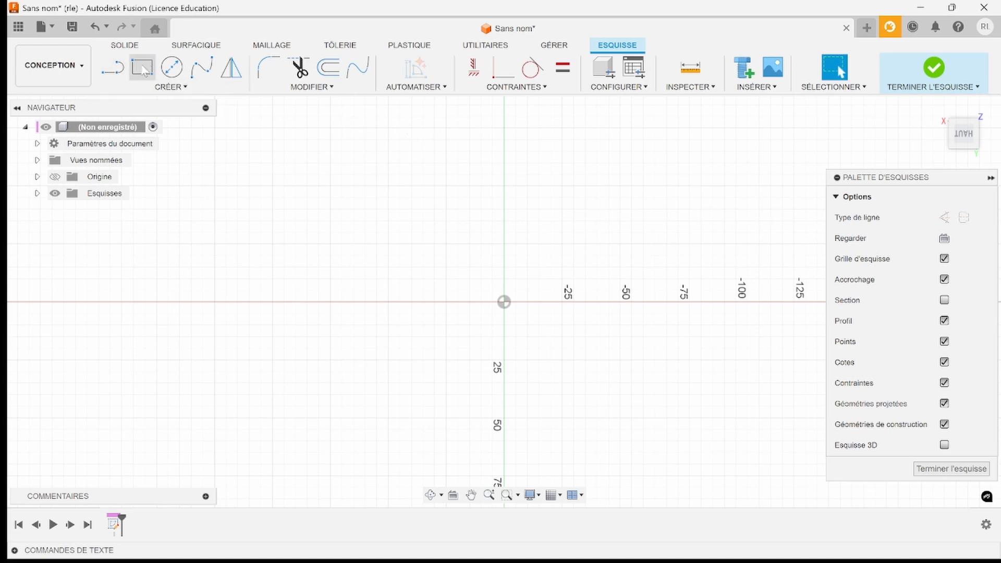
# Step: Sketch a freehand two-point rectangle enclosing the origin
pyautogui.click(172, 87)
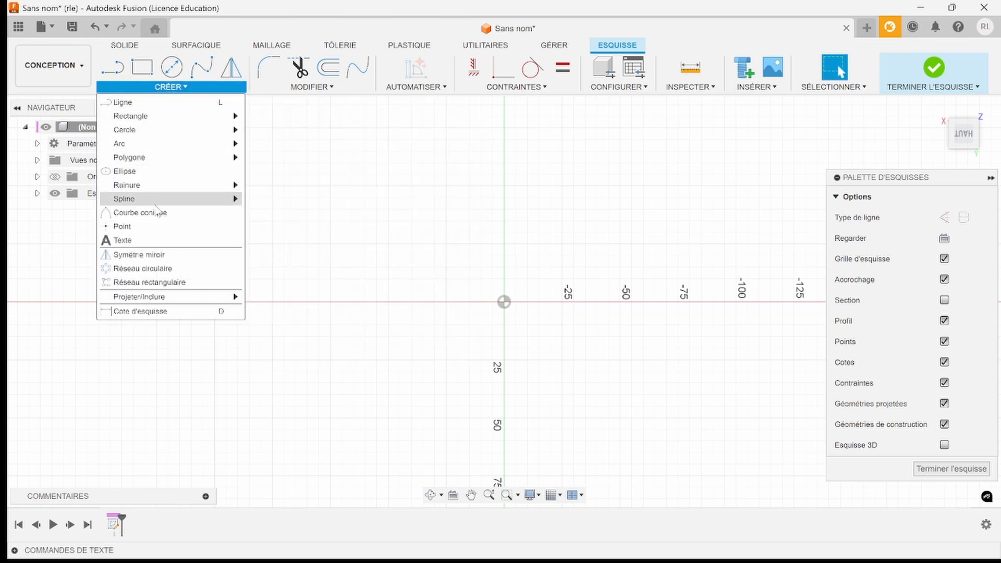
pyautogui.click(148, 70)
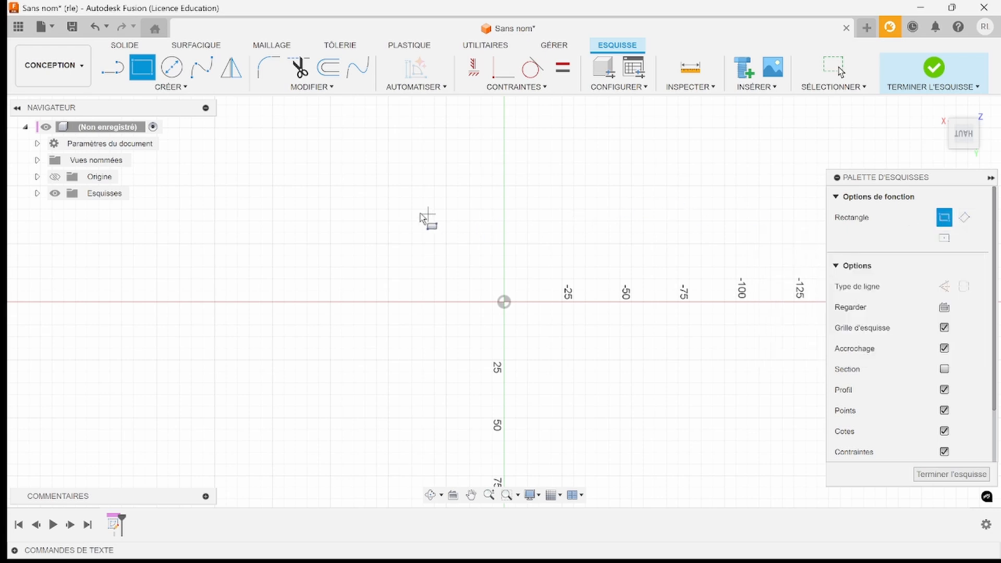
pyautogui.click(374, 184)
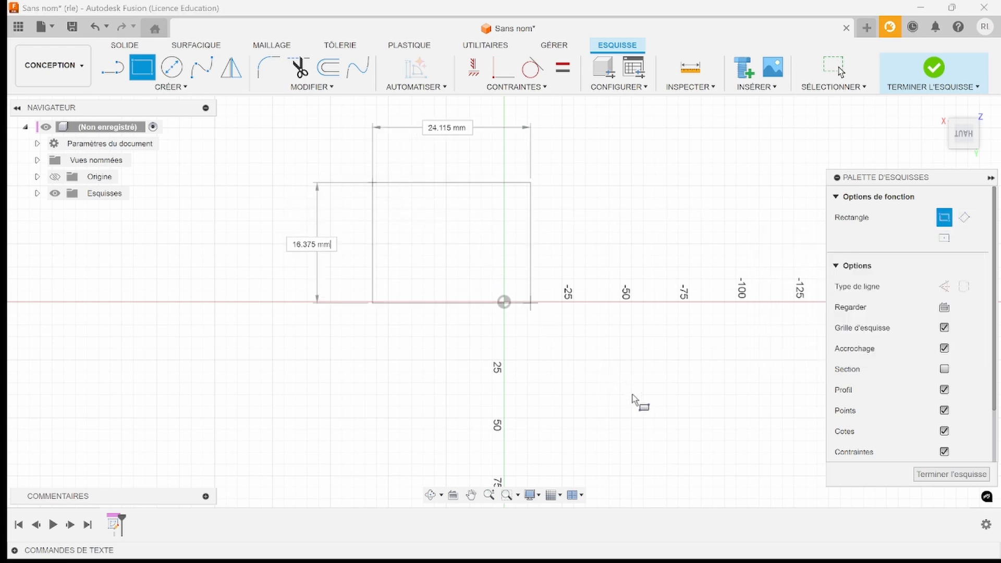
pyautogui.click(709, 442)
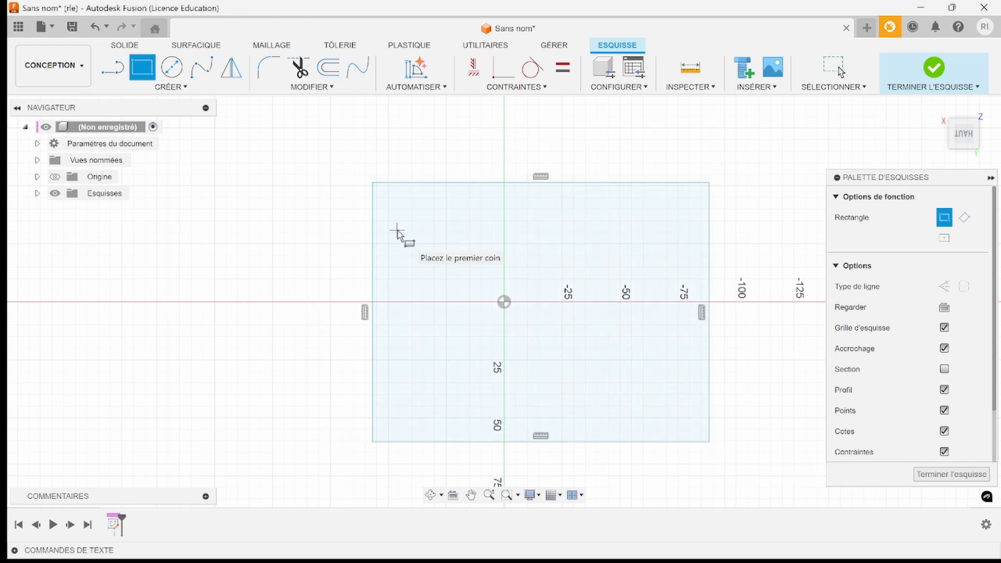
# Step: Draw a second two-point rectangle beside the first, 220 mm wide and 130 mm high
pyautogui.scroll(3, 324, 221)
pyautogui.scroll(-5, 316, 208)
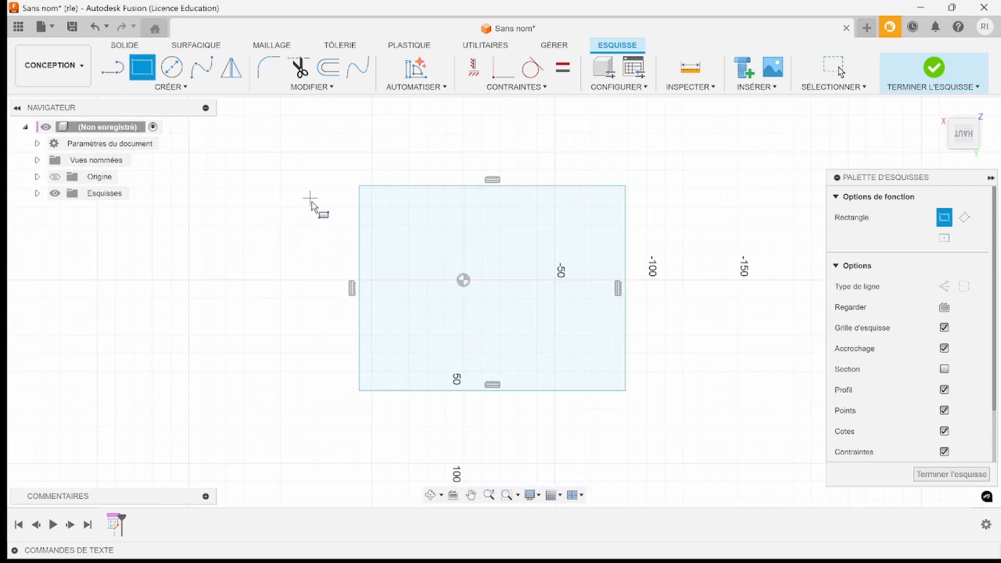
pyautogui.scroll(-3, 476, 221)
pyautogui.click(557, 212)
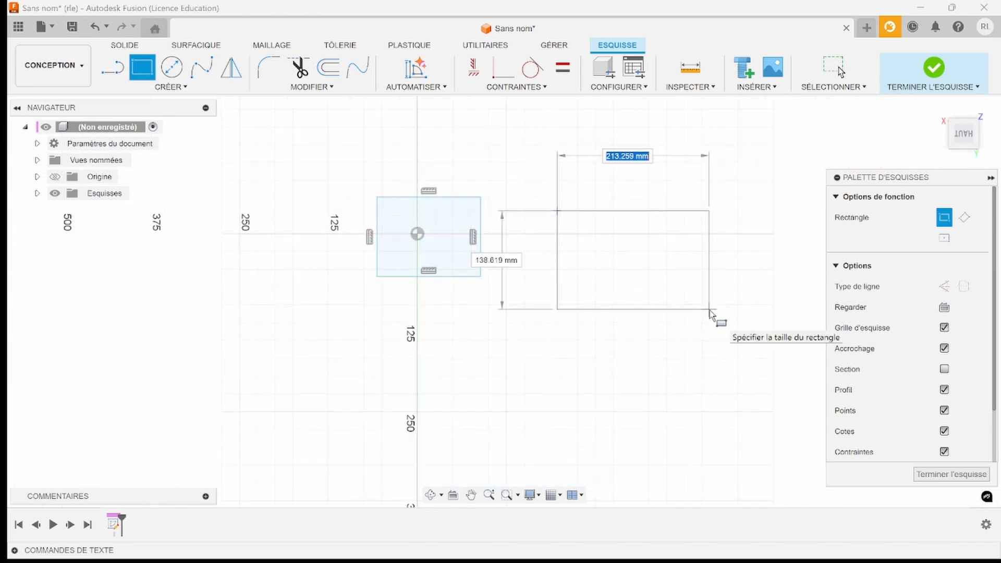
pyautogui.write('220')
pyautogui.press('Tab')
pyautogui.press('Tab')
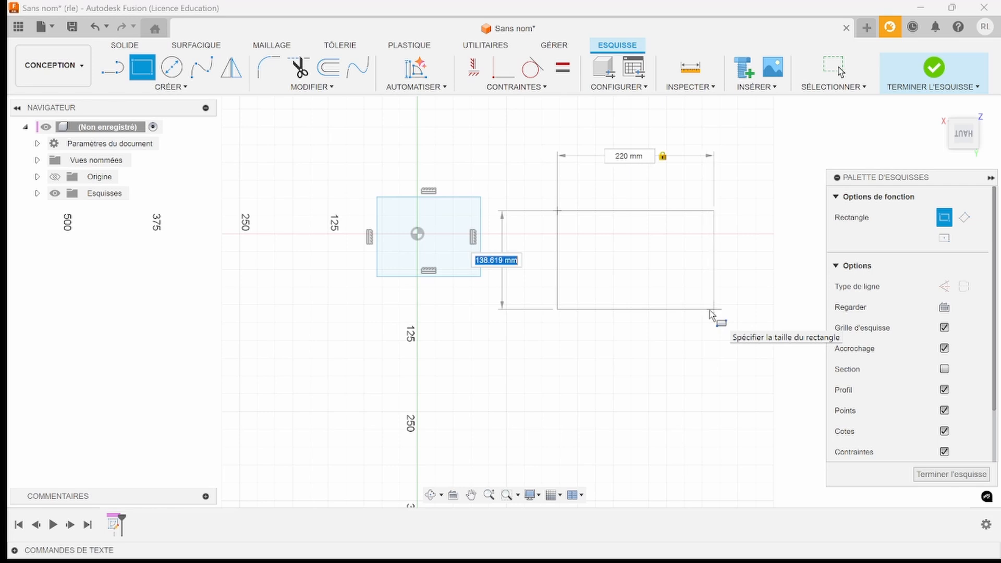
pyautogui.write('130')
pyautogui.press('Return')
pyautogui.press('Escape')
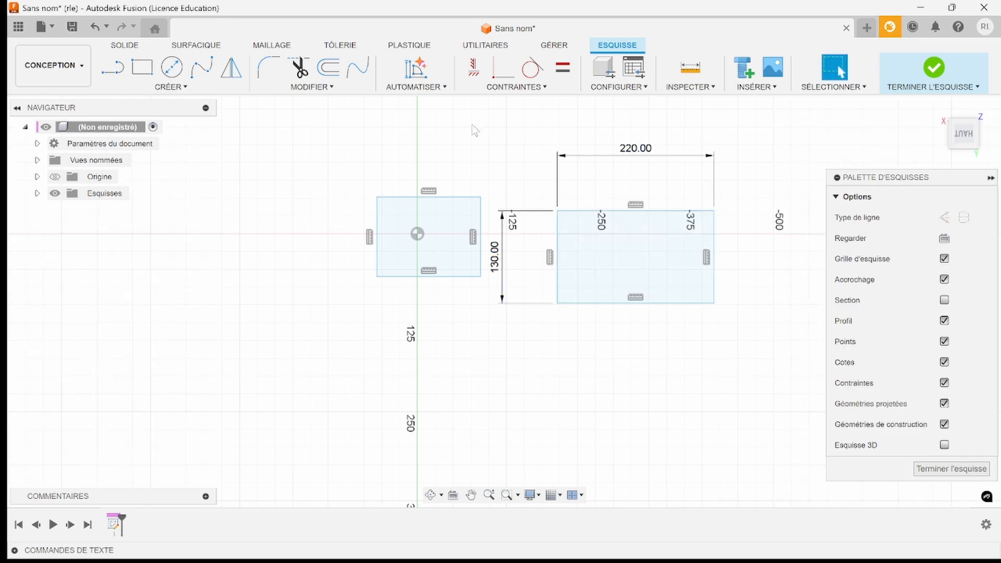
# Step: Delete both rectangles together with their dimensions from the sketch
pyautogui.moveTo(319, 114); pyautogui.dragTo(776, 396)
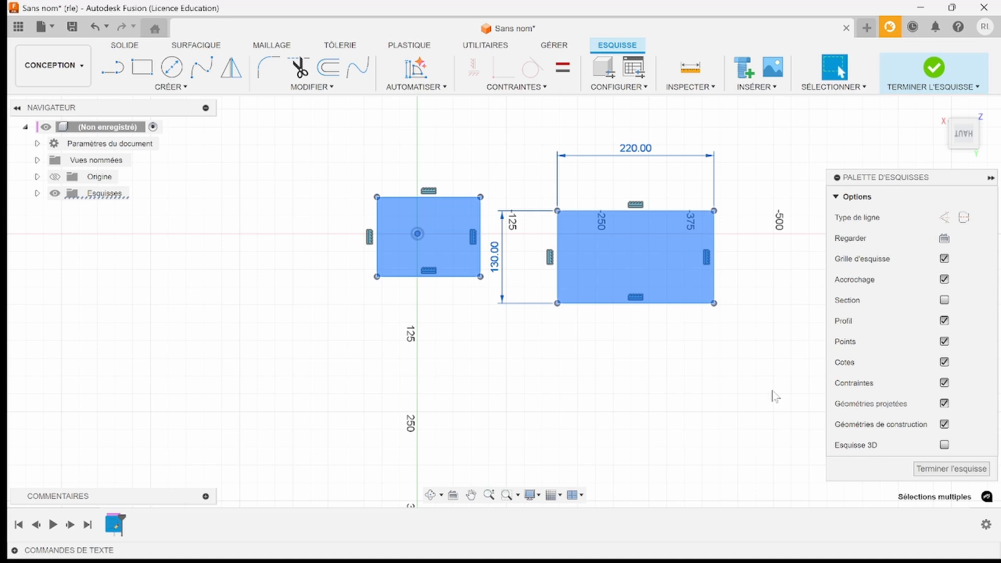
pyautogui.press('Delete')
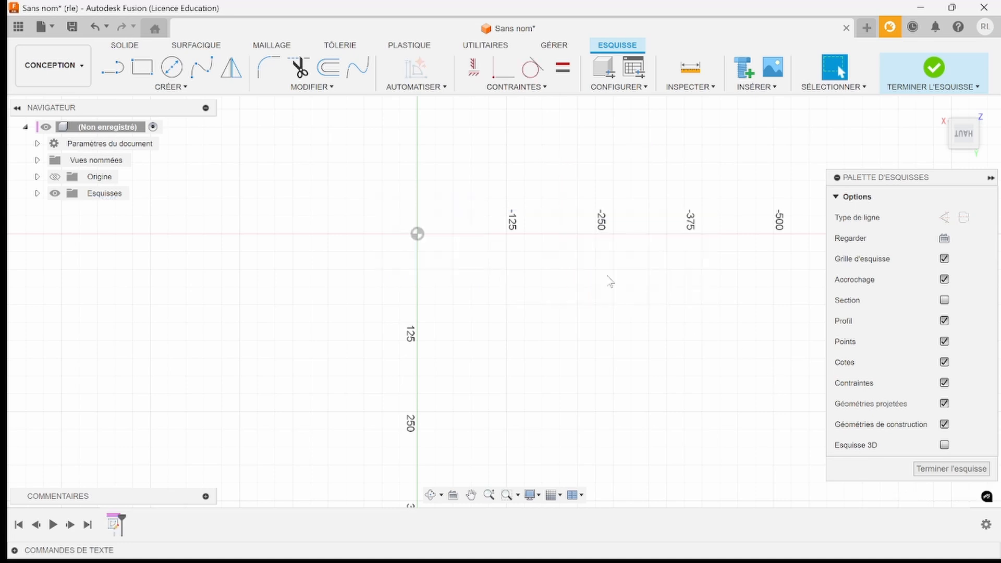
pyautogui.click(142, 68)
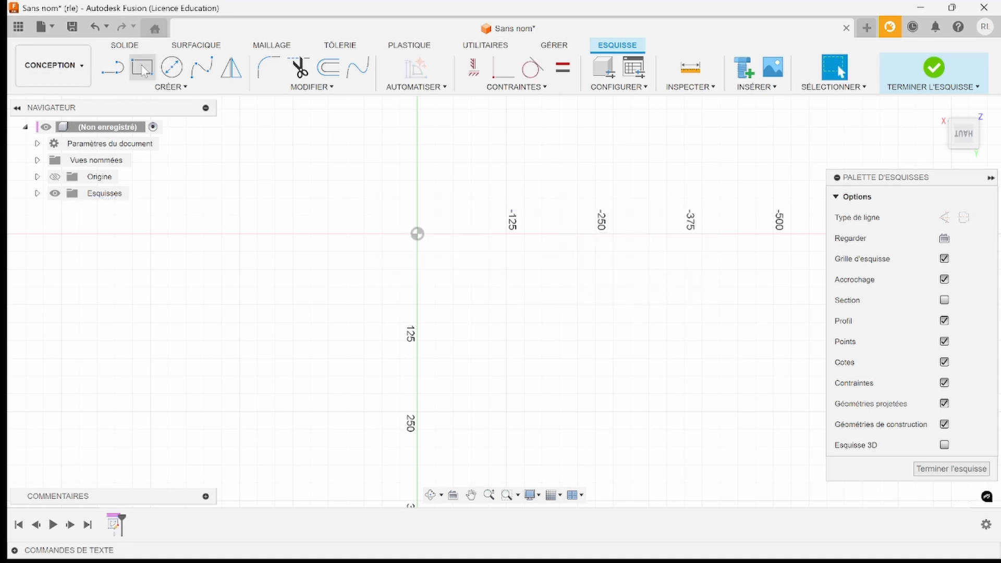
pyautogui.click(311, 170)
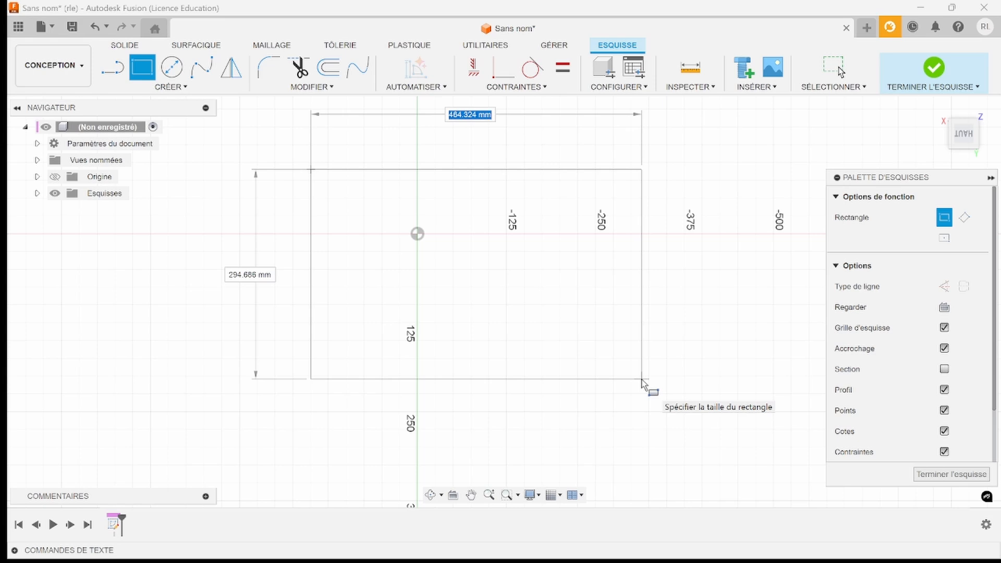
pyautogui.press('Escape')
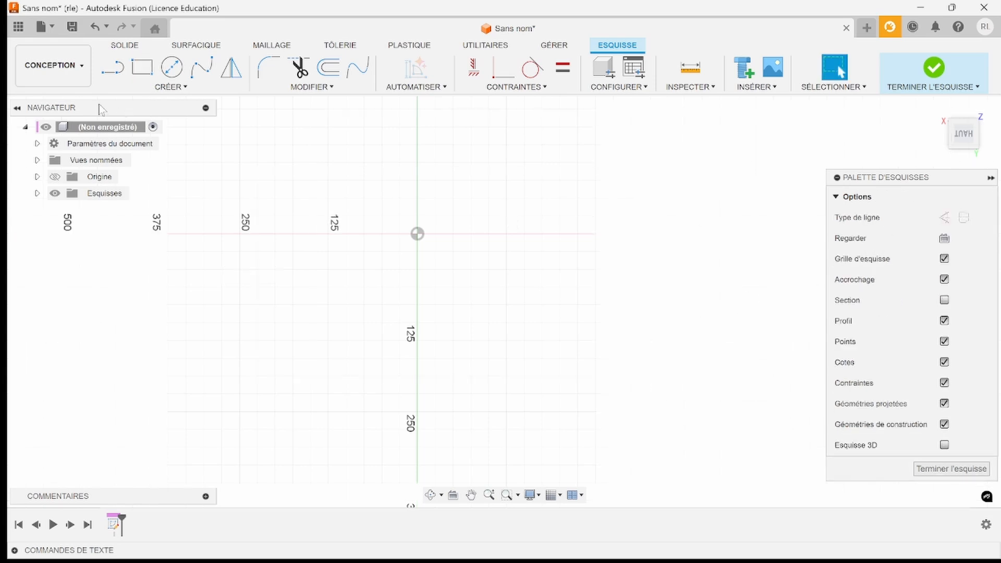
# Step: Draw a center rectangle on the sketch origin, 500 mm wide and 250 mm high
pyautogui.click(142, 67)
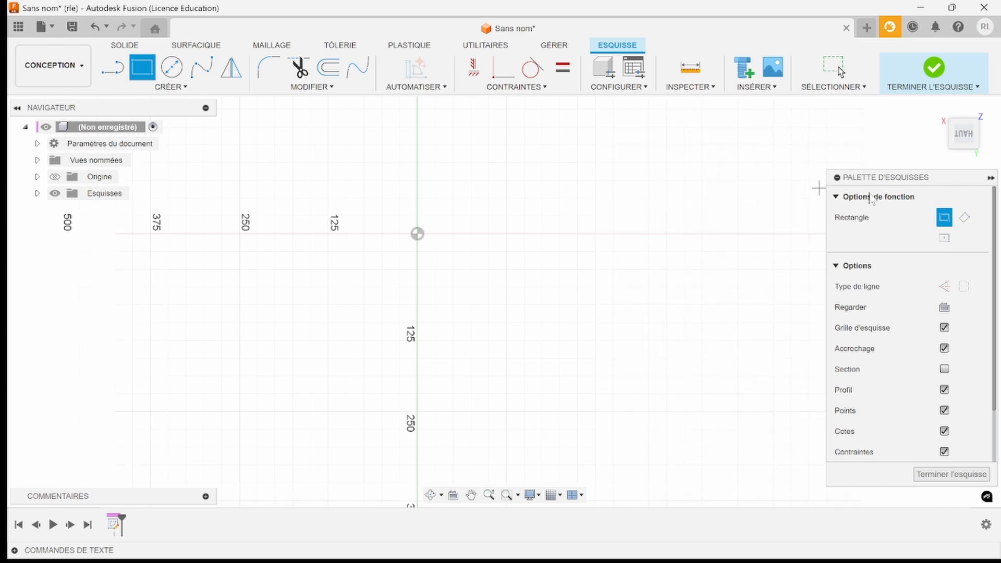
pyautogui.click(945, 238)
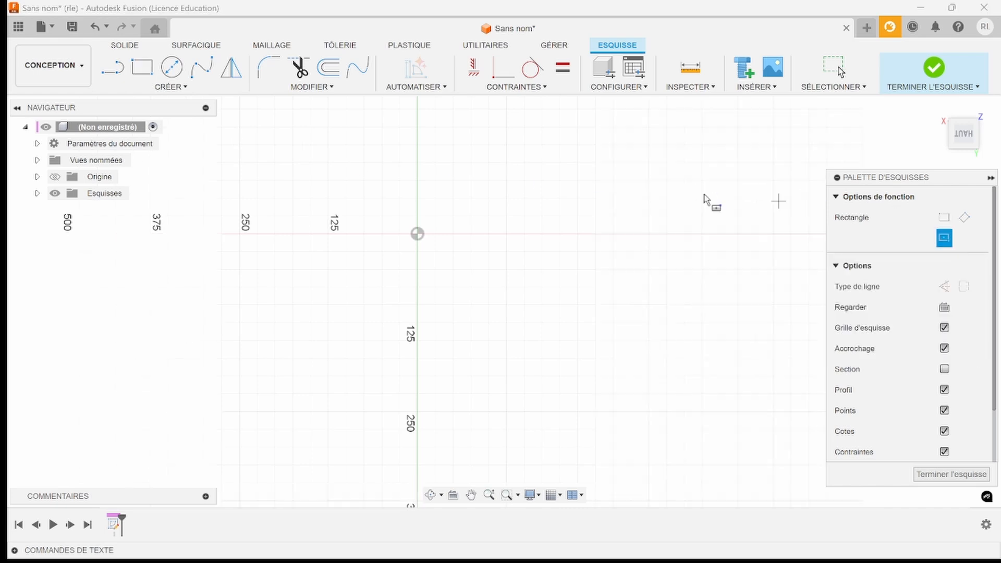
pyautogui.click(418, 235)
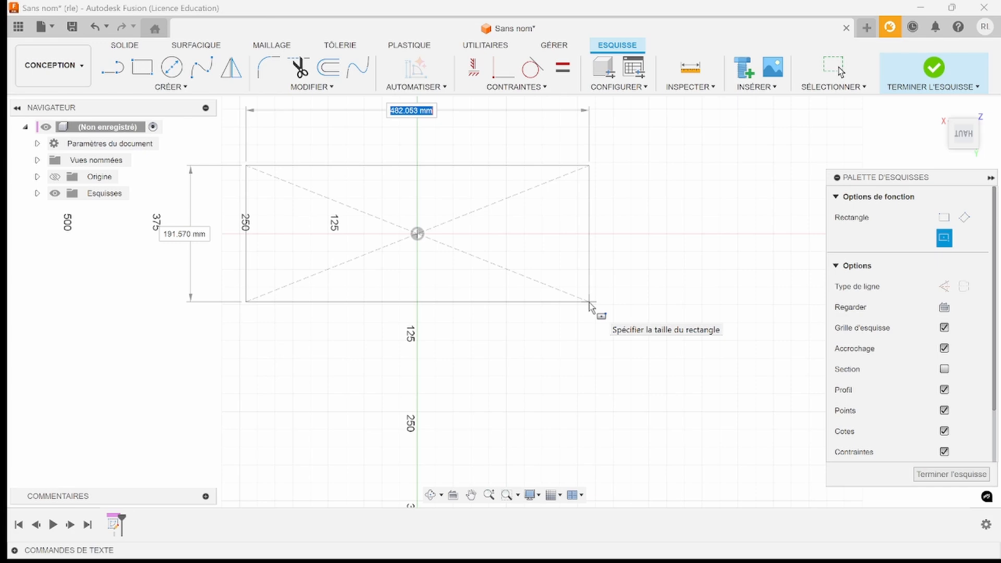
pyautogui.scroll(1, 591, 306)
pyautogui.scroll(-3, 595, 309)
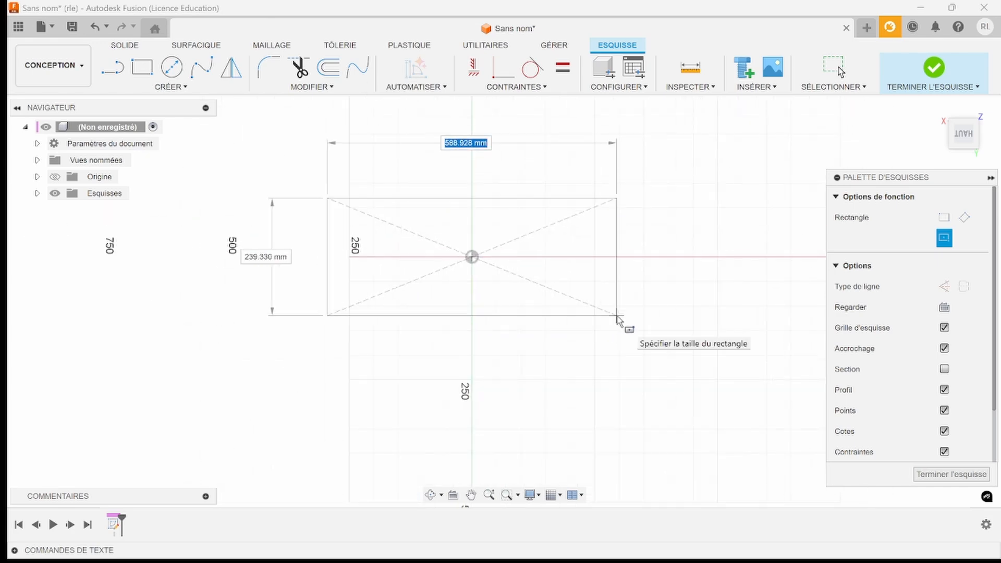
pyautogui.write('500')
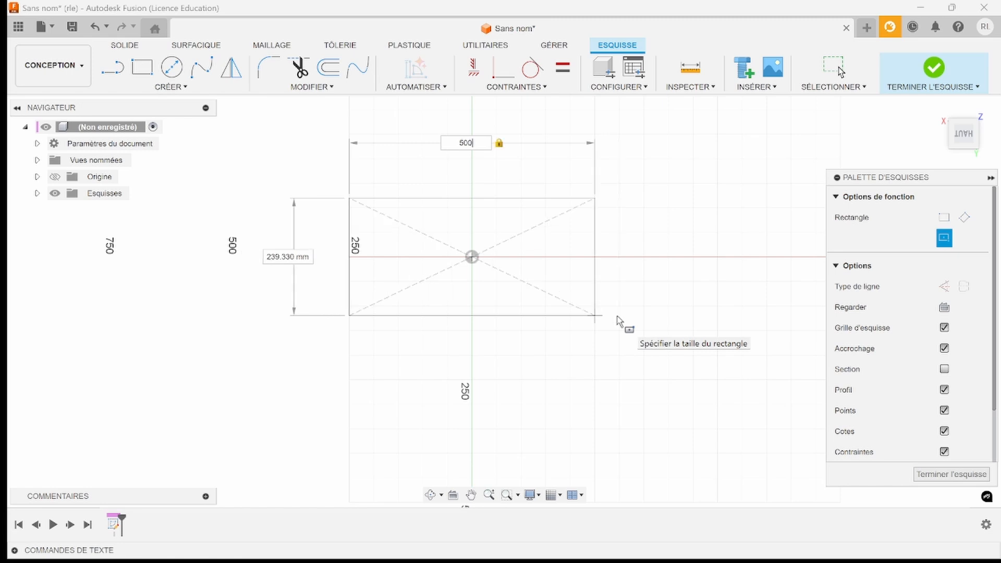
pyautogui.press('Tab')
pyautogui.write('2')
pyautogui.press('Return')
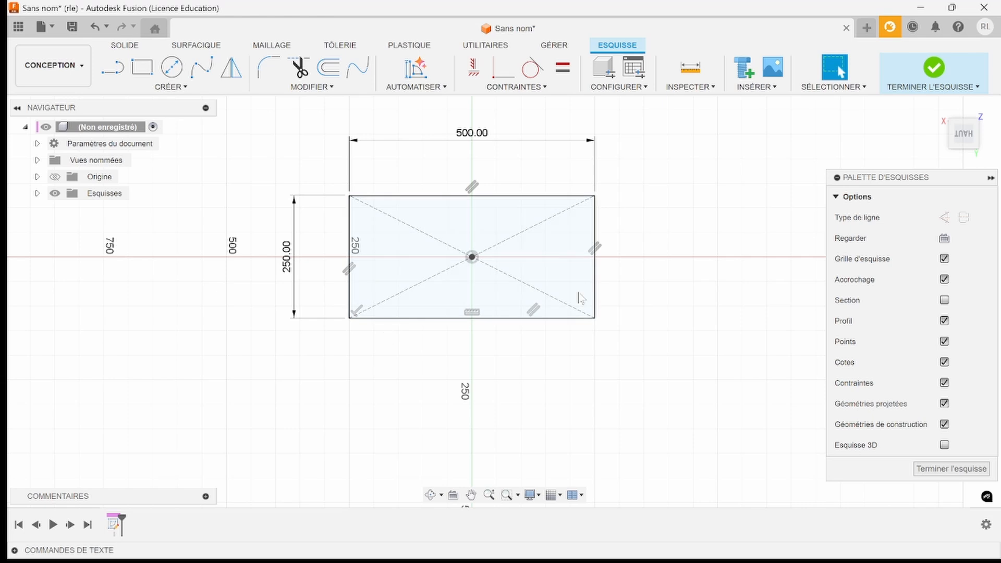
# Step: Sketch a closed trapezoid beside the rectangle with the Line tool, with its shorter side above the longer one
pyautogui.click(113, 67)
pyautogui.scroll(-2, 346, 248)
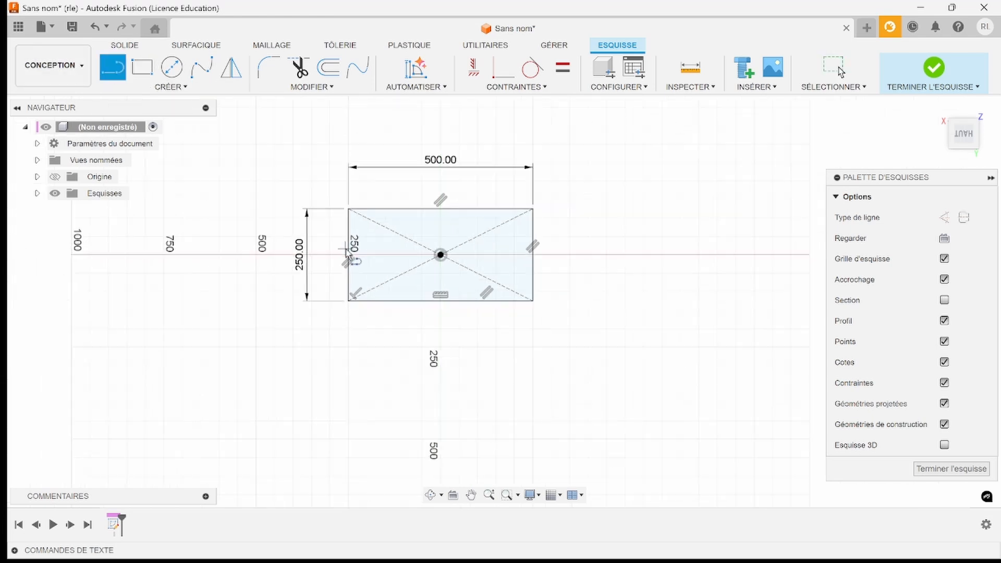
pyautogui.click(565, 289)
pyautogui.click(597, 219)
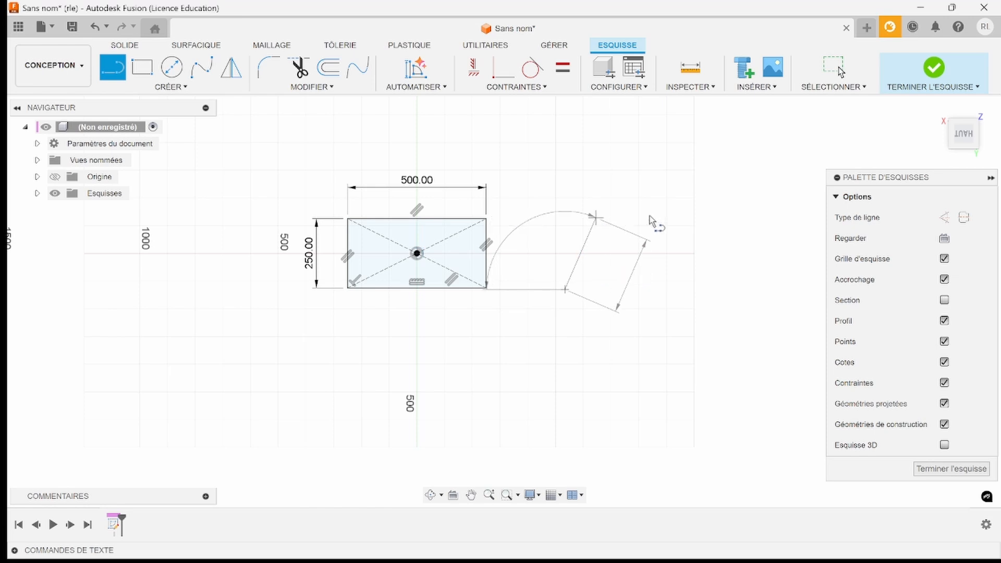
pyautogui.click(686, 218)
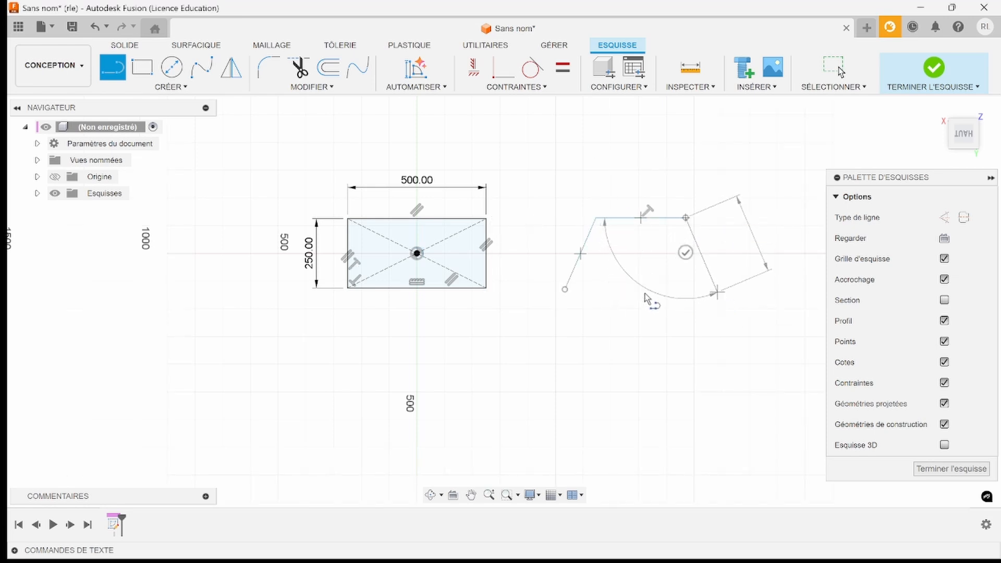
pyautogui.click(717, 292)
pyautogui.click(566, 289)
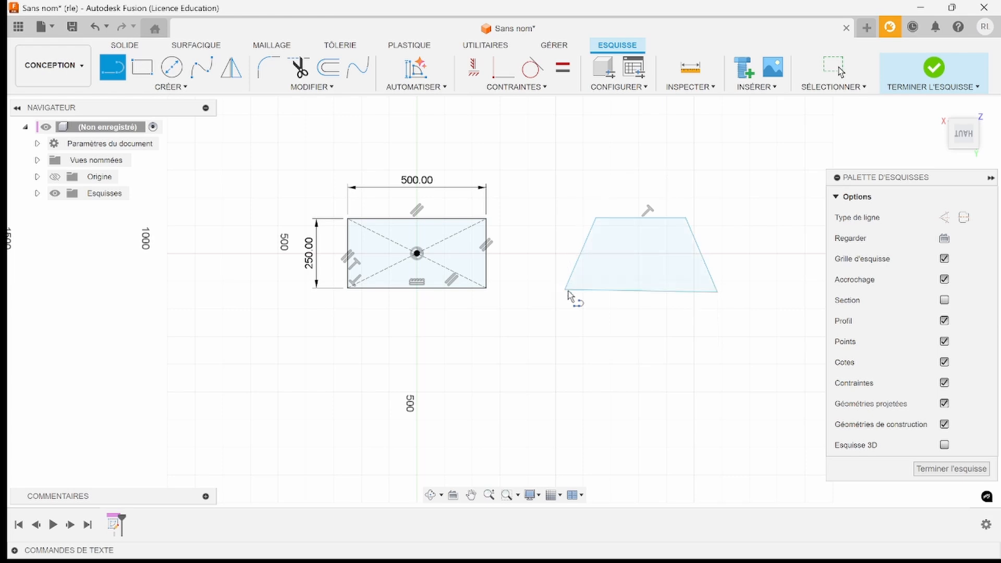
pyautogui.press('Escape')
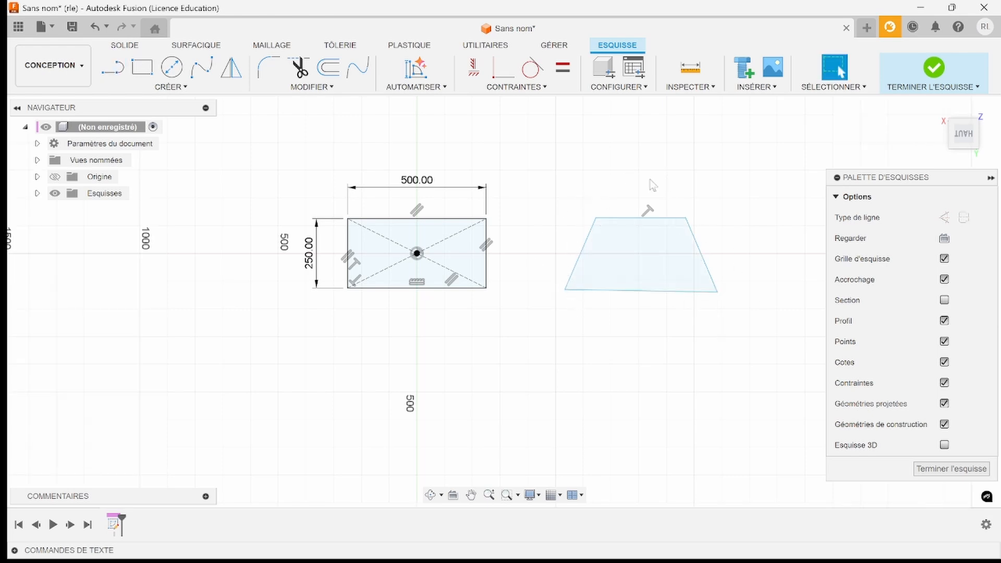
# Step: Delete the trapezoid and the 500 × 250 mm rectangle from the sketch
pyautogui.moveTo(766, 156); pyautogui.dragTo(532, 333)
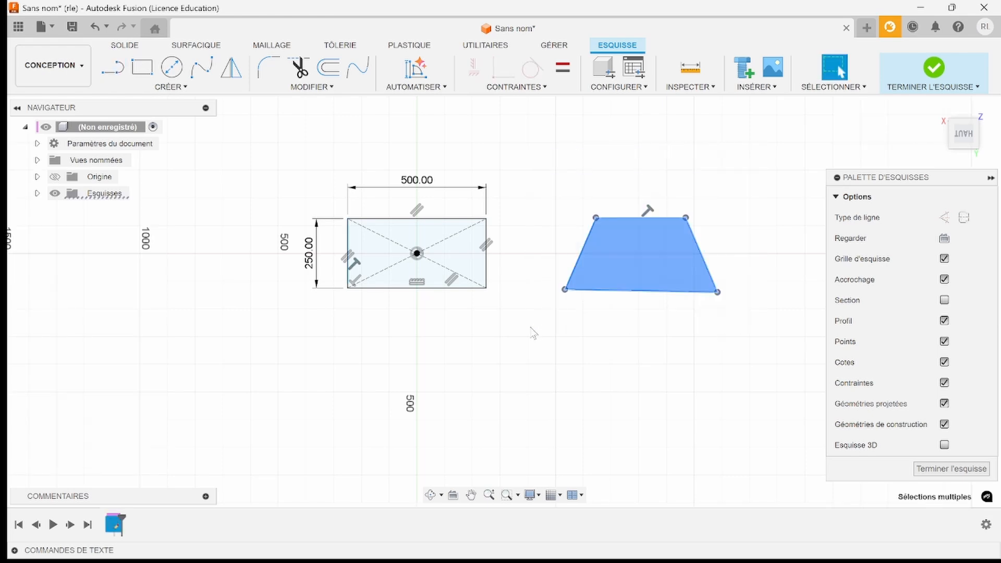
pyautogui.press('Delete')
pyautogui.moveTo(477, 194); pyautogui.dragTo(194, 398)
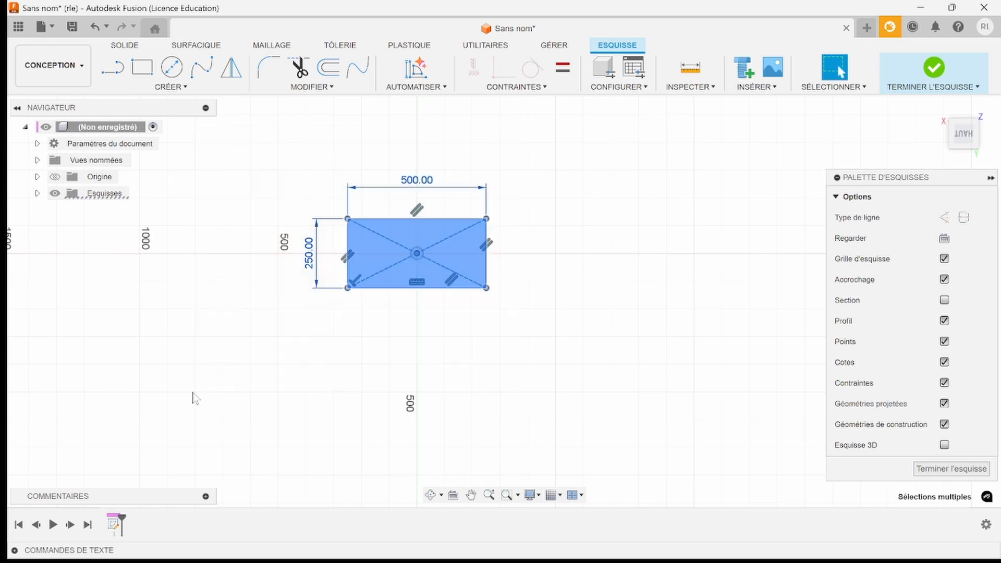
pyautogui.press('Delete')
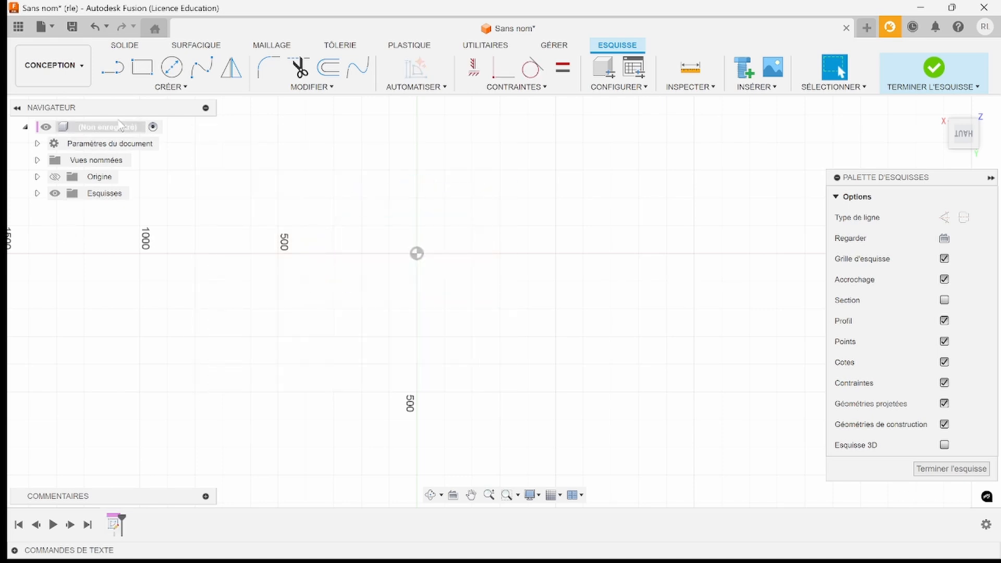
# Step: Draw a freehand center rectangle on the sketch origin, leaving its dimensions unset
pyautogui.click(141, 69)
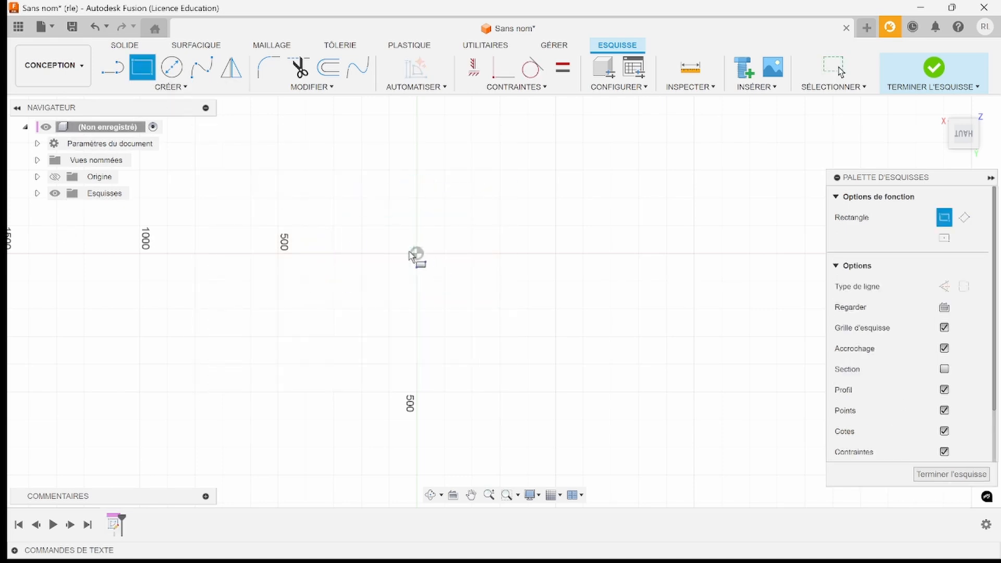
pyautogui.click(944, 237)
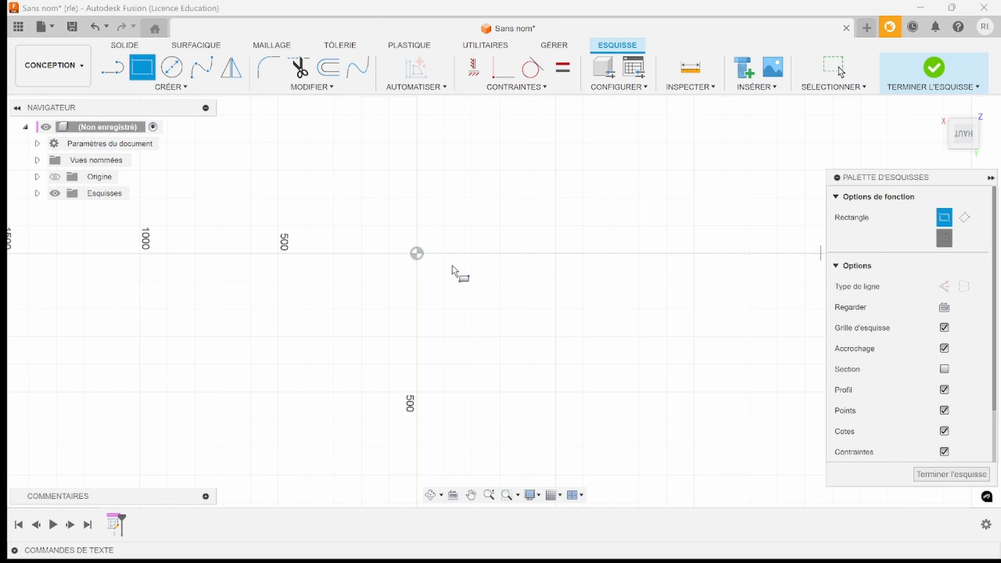
pyautogui.click(417, 254)
pyautogui.click(562, 170)
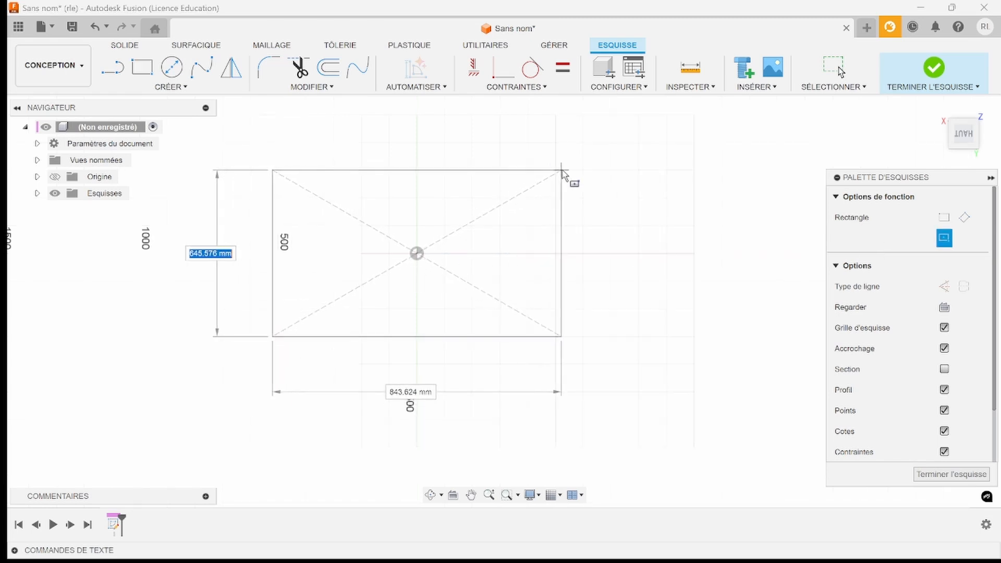
pyautogui.press('Escape')
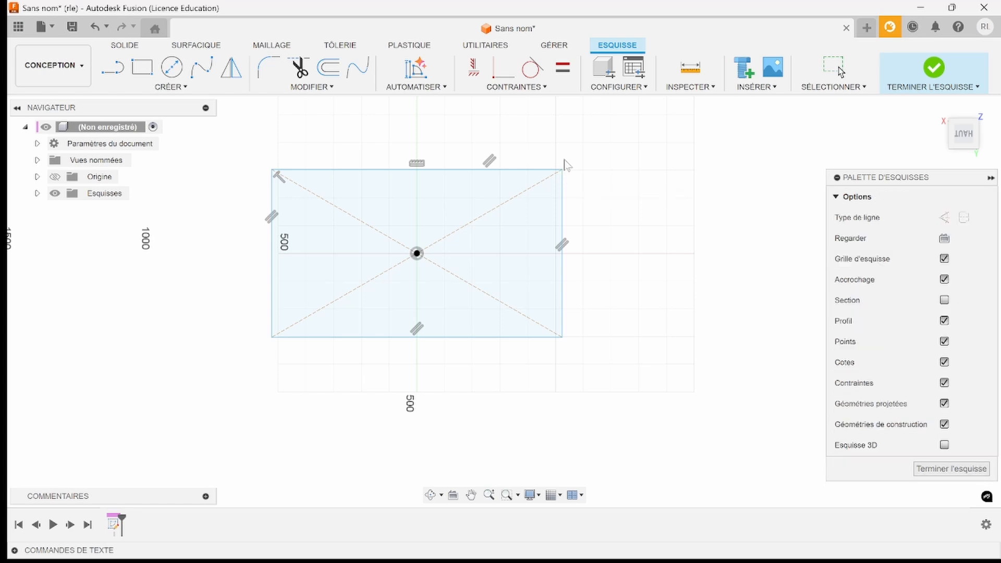
# Step: Delete the perpendicular constraint at the rectangle's upper-left corner
pyautogui.click(279, 177)
pyautogui.press('Delete')
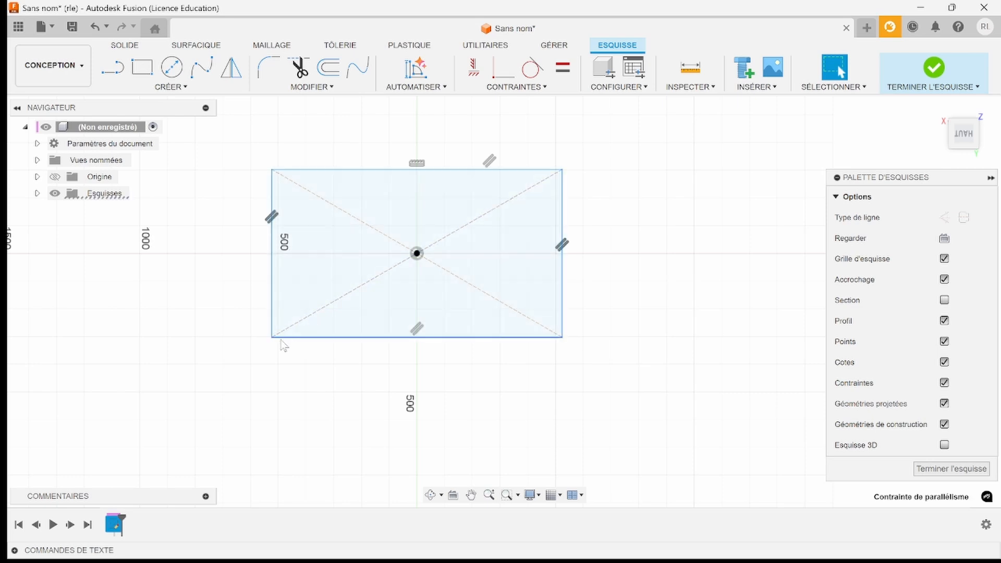
# Step: Pull the rectangle's lower-left corner slightly inward and delete the parallel constraint between its two short sides
pyautogui.moveTo(271, 337)
pyautogui.mouseDown()
pyautogui.moveTo(409, 342)
pyautogui.moveTo(284, 342)
pyautogui.moveTo(217, 306)
pyautogui.moveTo(249, 323)
pyautogui.moveTo(406, 333)
pyautogui.moveTo(284, 332)
pyautogui.mouseUp()
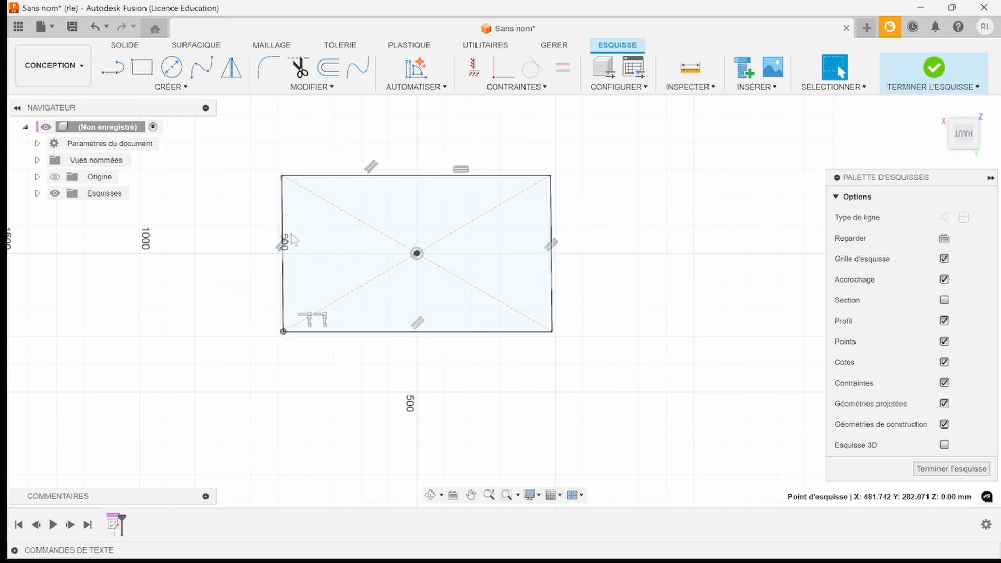
pyautogui.press('Delete')
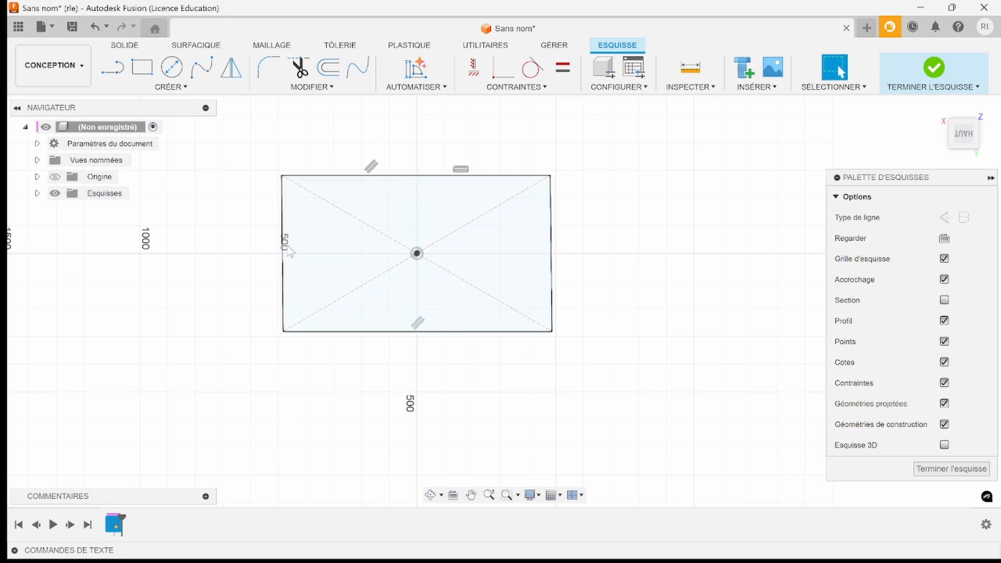
# Step: Reshape the quadrilateral by repositioning its lower-left corner and pulling its upper-left corner inward, and finish the sketch
pyautogui.moveTo(317, 336)
pyautogui.mouseDown()
pyautogui.moveTo(344, 339)
pyautogui.moveTo(386, 311)
pyautogui.moveTo(346, 333)
pyautogui.moveTo(271, 342)
pyautogui.moveTo(225, 362)
pyautogui.moveTo(358, 345)
pyautogui.mouseUp()
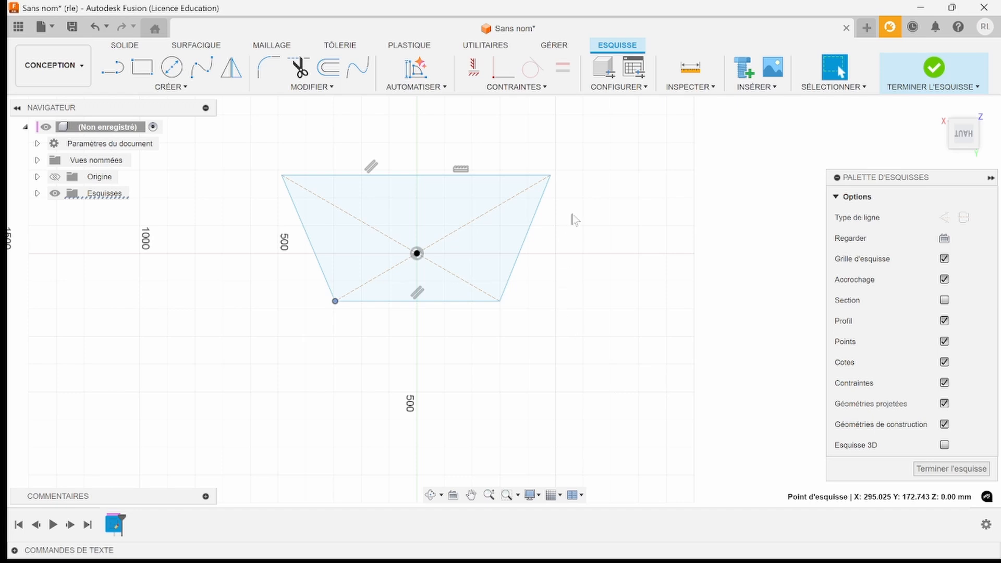
pyautogui.moveTo(336, 302); pyautogui.dragTo(280, 332)
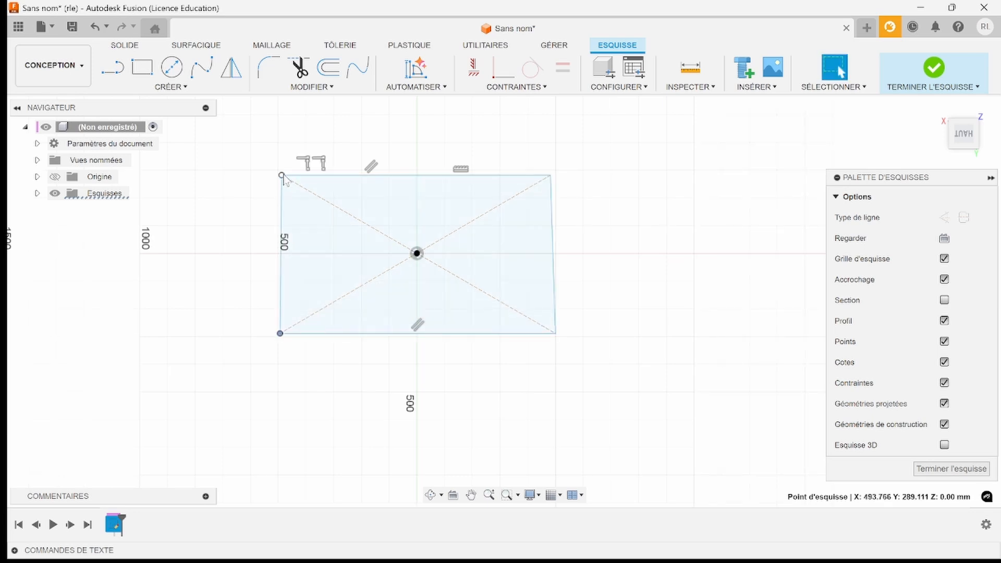
pyautogui.moveTo(282, 176); pyautogui.dragTo(362, 221)
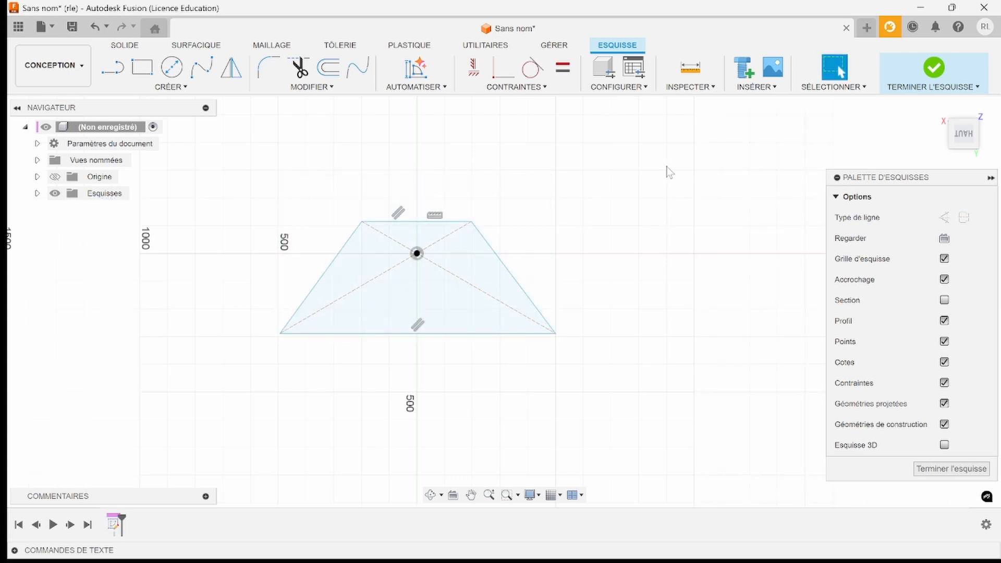
pyautogui.click(934, 68)
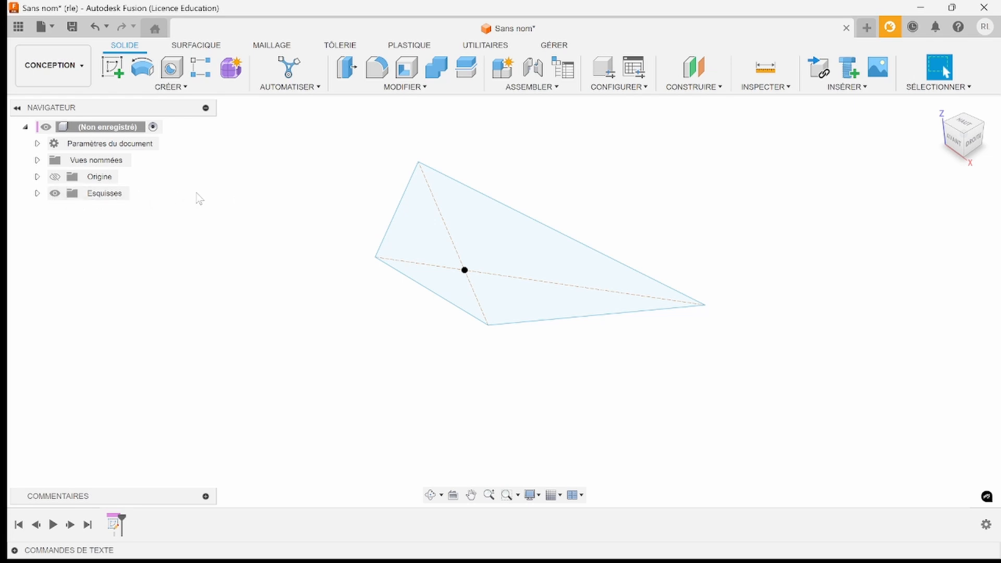
# Step: Undo all the sketch edits, including the sketch itself, back to the empty design
pyautogui.hotkey('ctrl', 'z')
pyautogui.hotkey('ctrl', 'z')
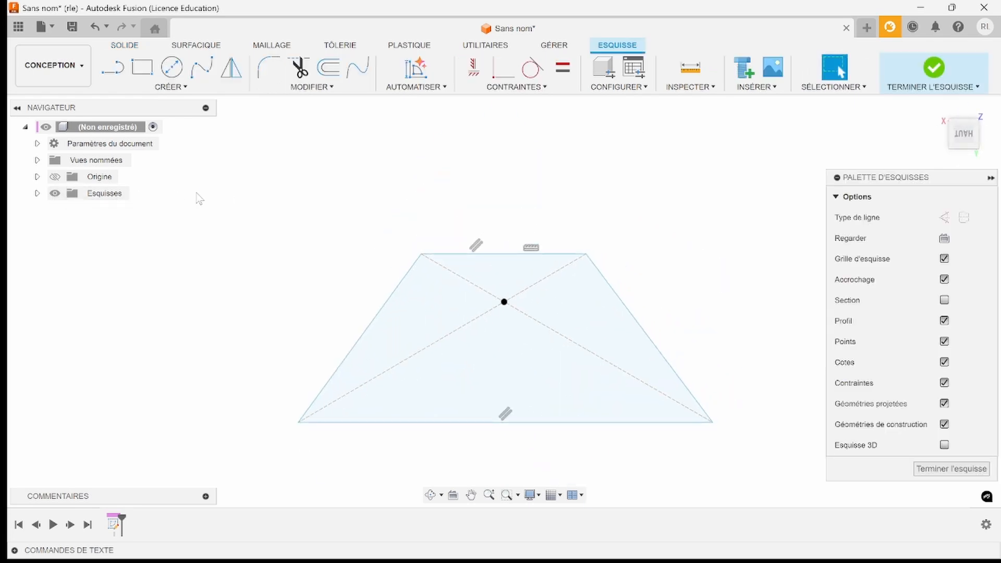
pyautogui.hotkey('ctrl', 'z')
pyautogui.hotkey('ctrl', 'z')
pyautogui.hotkey('ctrl', 'z')
pyautogui.hotkey('ctrl', 'z')
pyautogui.hotkey('ctrl', 'z')
pyautogui.hotkey('ctrl', 'z')
pyautogui.hotkey('ctrl', 'z')
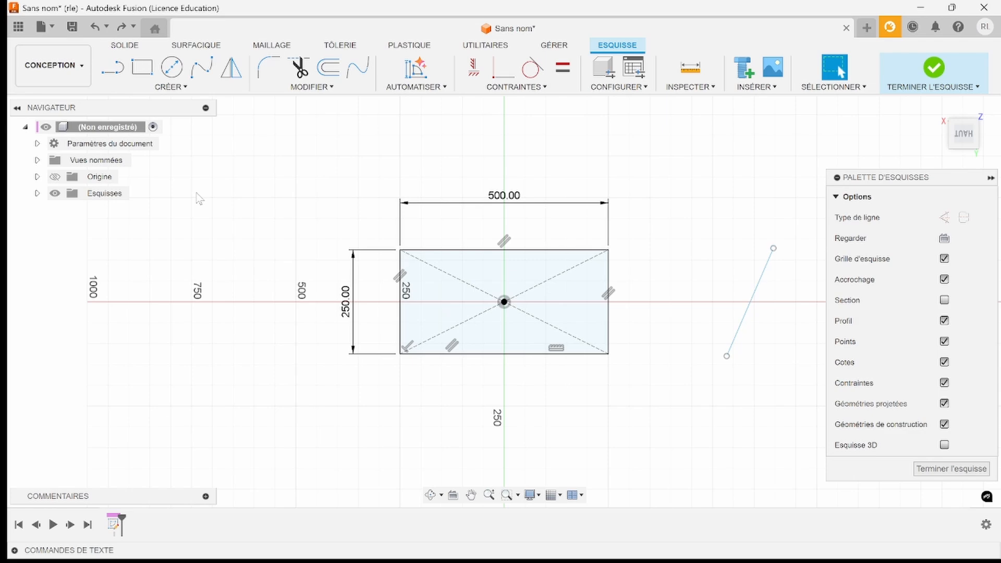
pyautogui.hotkey('ctrl', 'z')
pyautogui.hotkey('ctrl', 'z')
pyautogui.hotkey('ctrl', 'z')
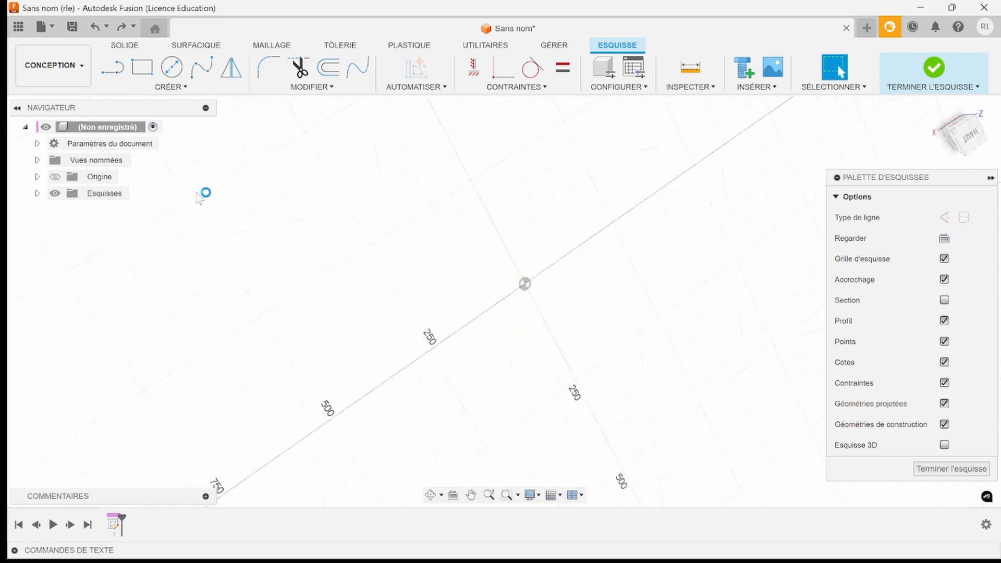
# Step: Start a new sketch on the vertical YZ origin plane
pyautogui.click(113, 67)
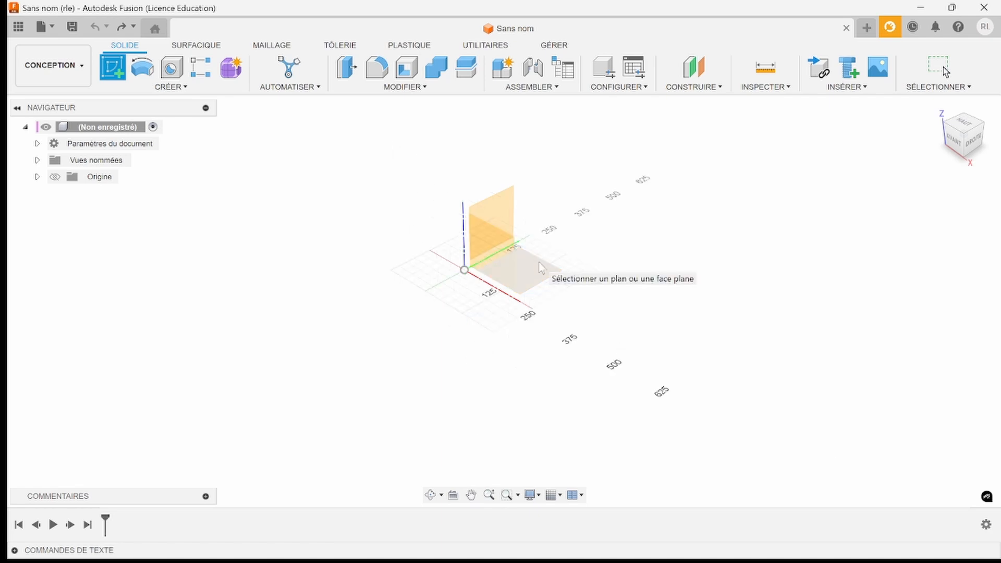
pyautogui.click(499, 201)
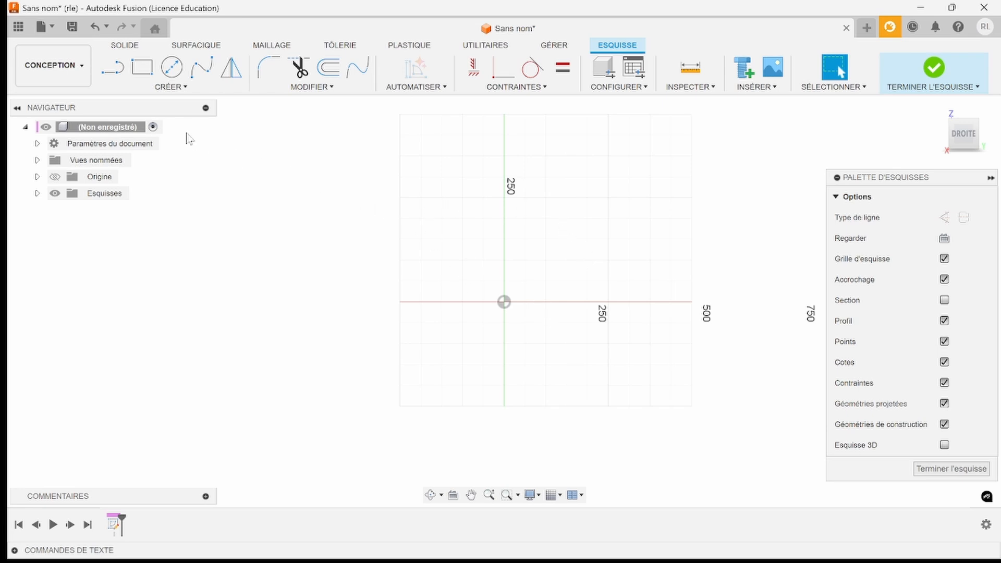
# Step: Draw a horizontal line about 437 mm long just above the sketch origin
pyautogui.click(116, 73)
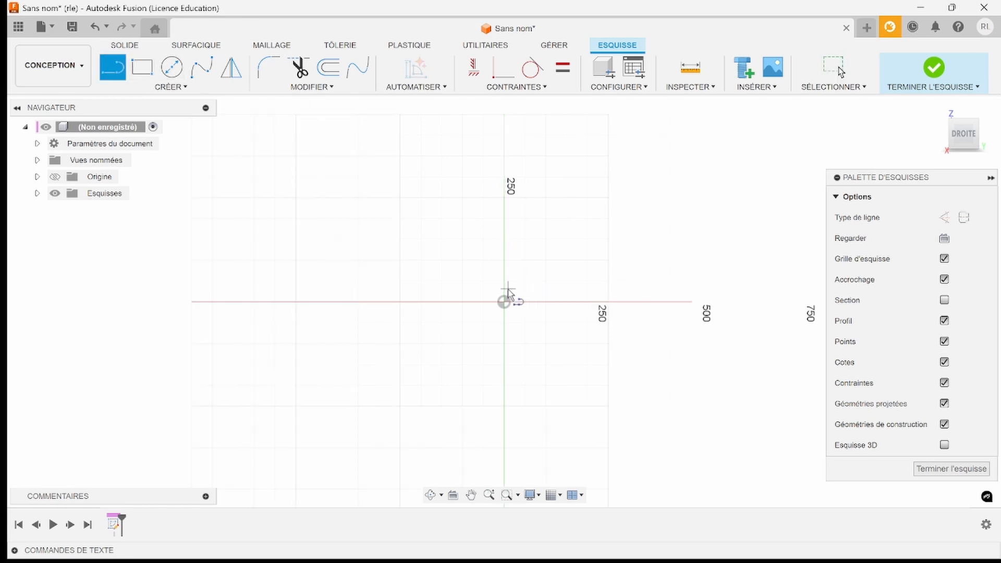
pyautogui.click(422, 278)
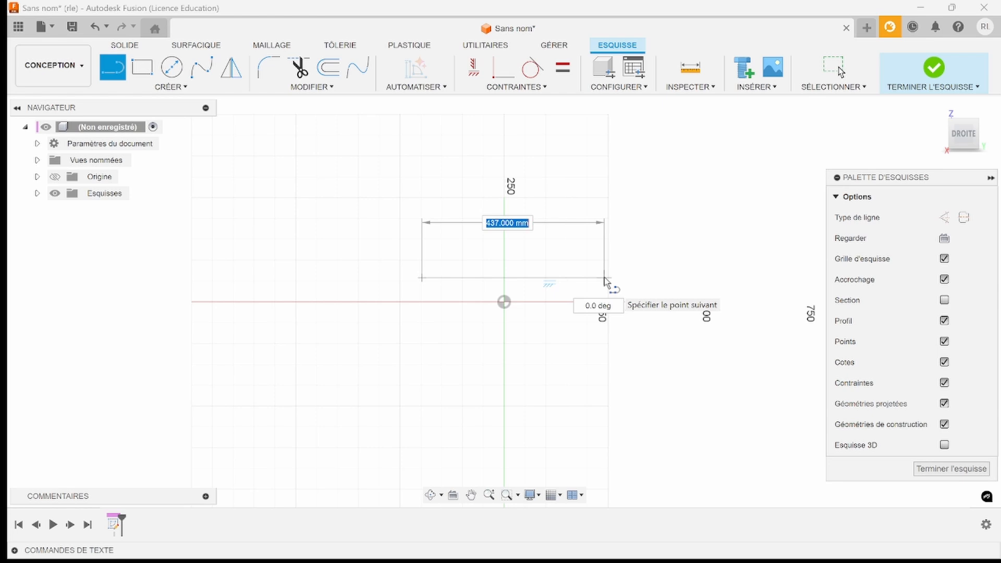
pyautogui.click(604, 278)
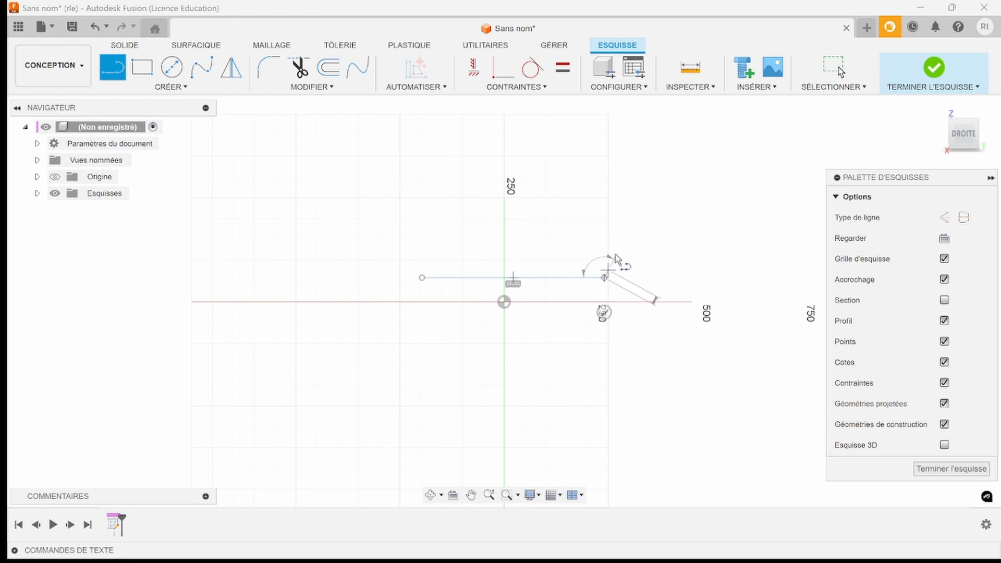
pyautogui.press('Escape')
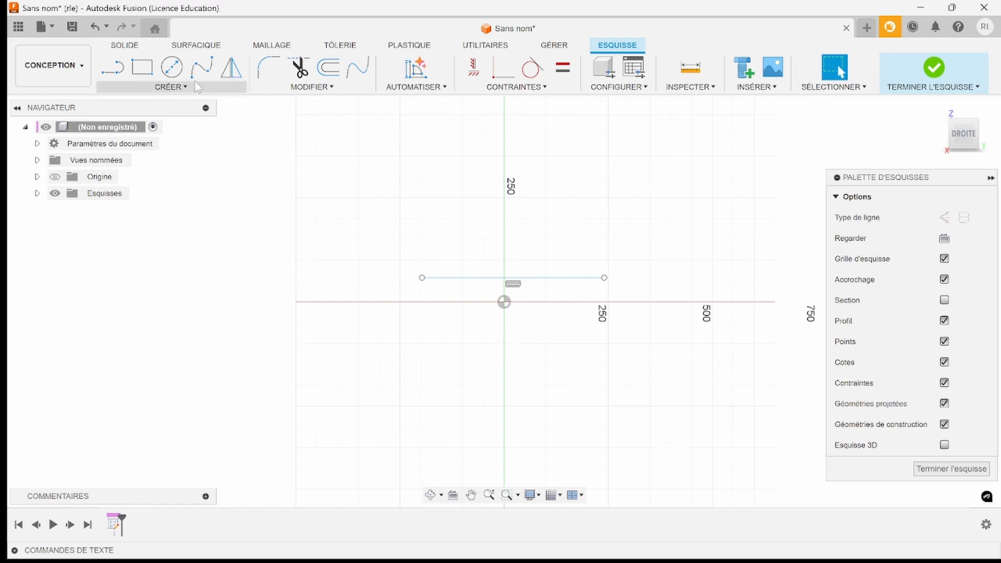
# Step: Draw a freehand two-point rectangle about 706 mm wide above the horizontal line
pyautogui.click(142, 67)
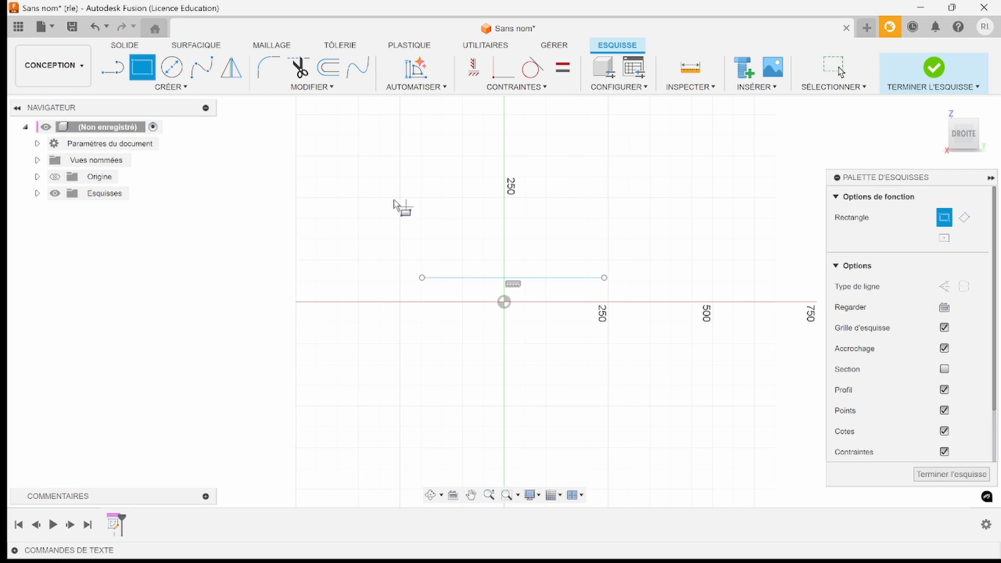
pyautogui.click(376, 145)
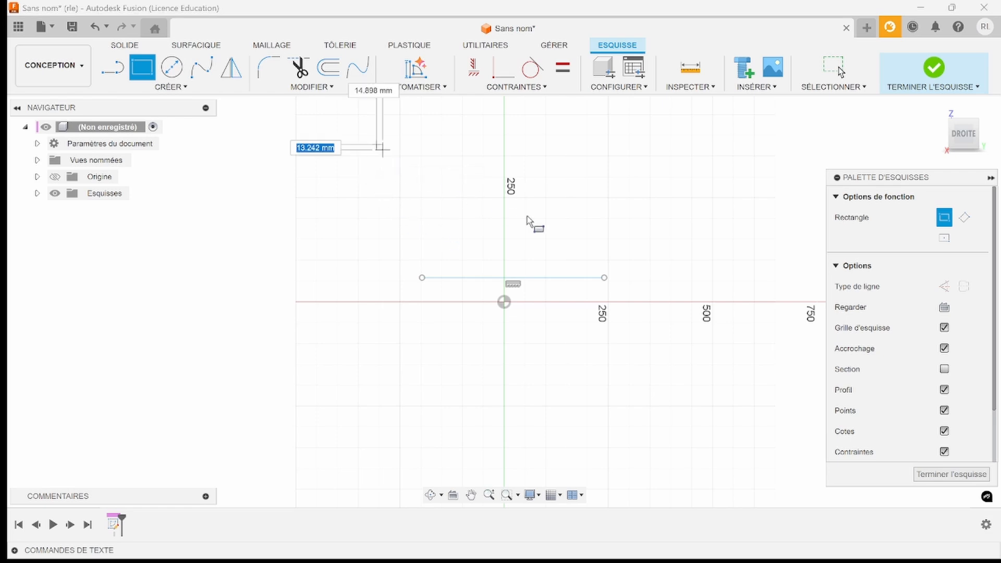
pyautogui.click(671, 259)
pyautogui.press('Escape')
# Step: Delete the loose horizontal line below the rectangle
pyautogui.click(587, 278)
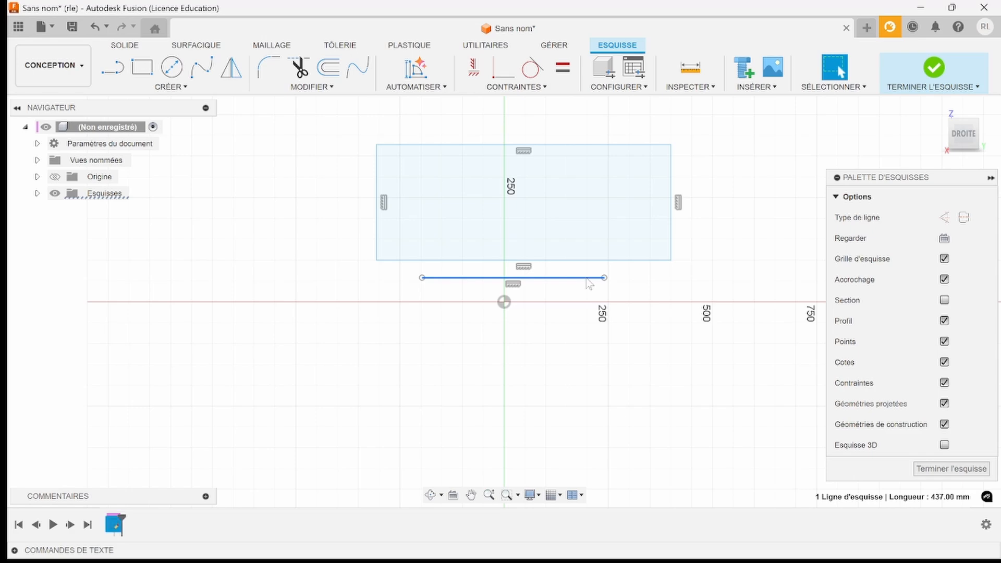
pyautogui.press('Delete')
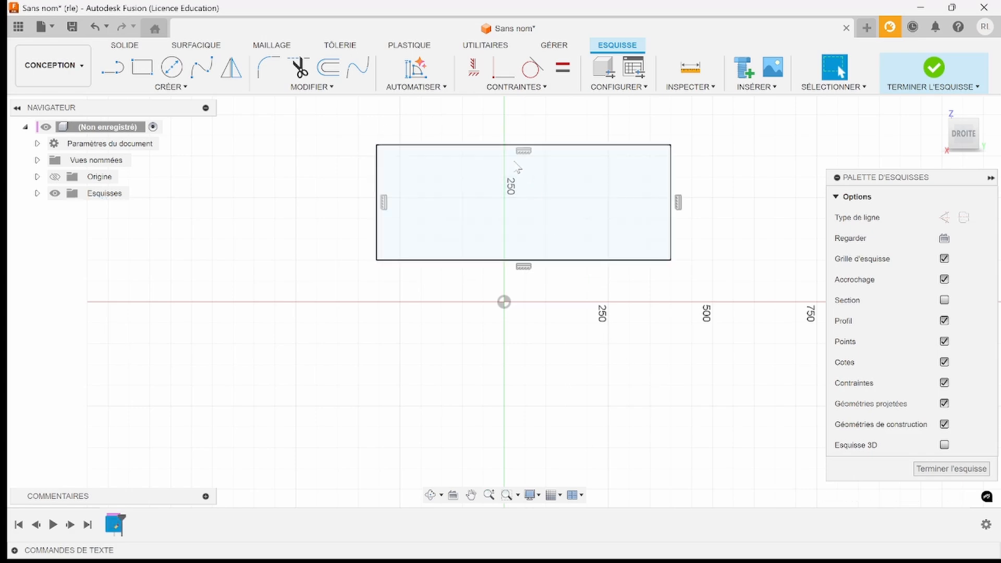
pyautogui.click(509, 145)
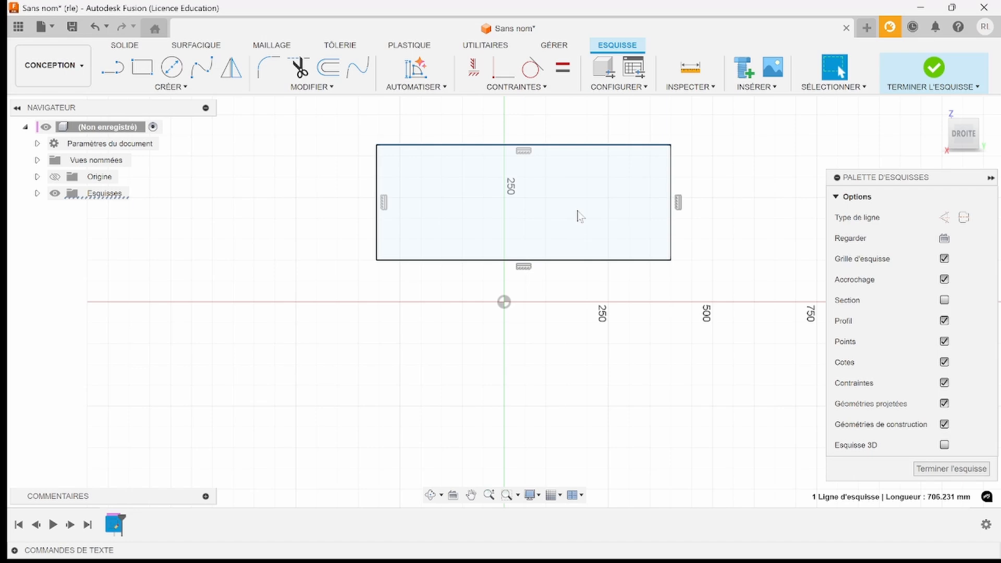
pyautogui.click(701, 176)
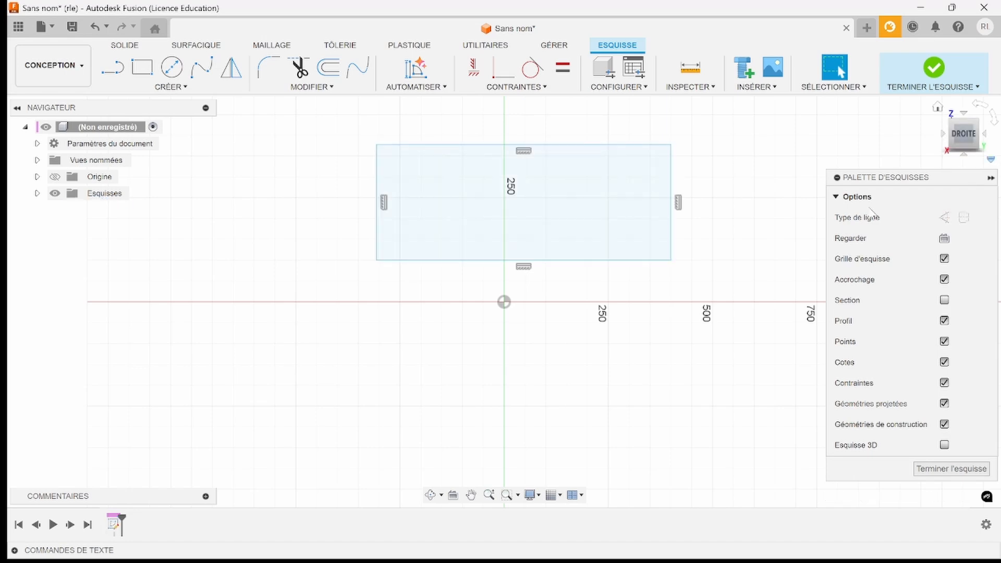
# Step: Draw a construction-line diagonal from the rectangle's upper-left corner to its lower-right corner
pyautogui.click(119, 71)
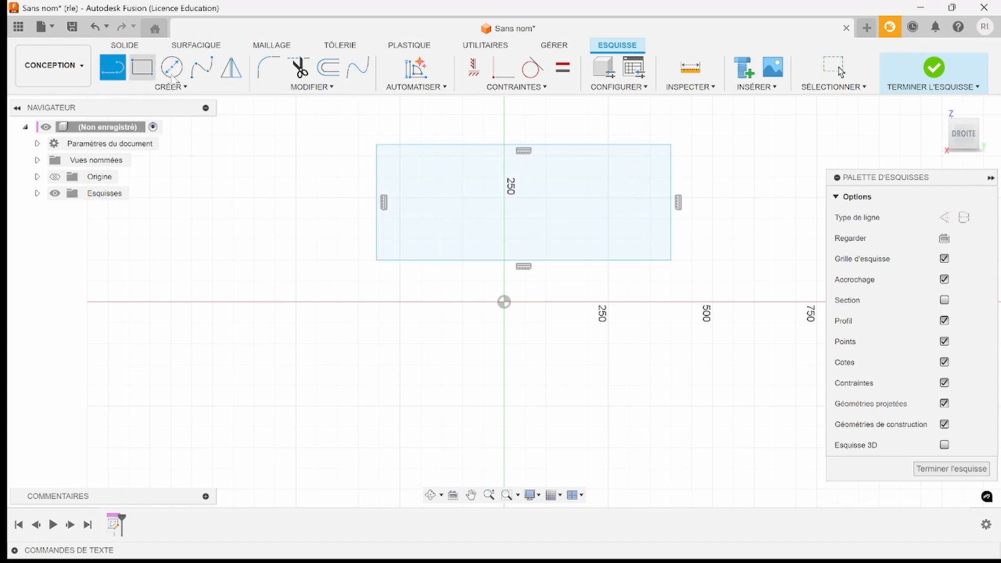
pyautogui.click(945, 218)
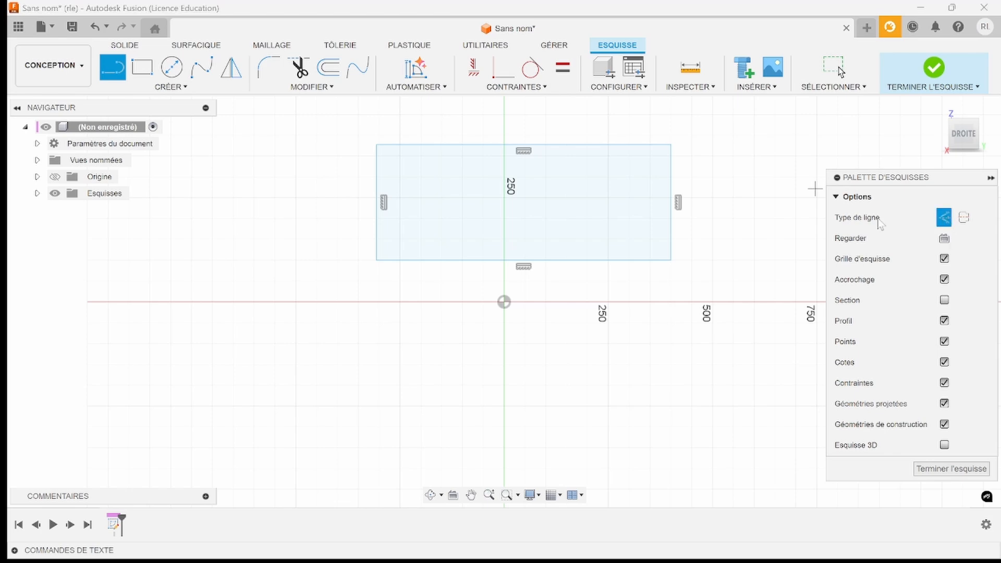
pyautogui.click(376, 144)
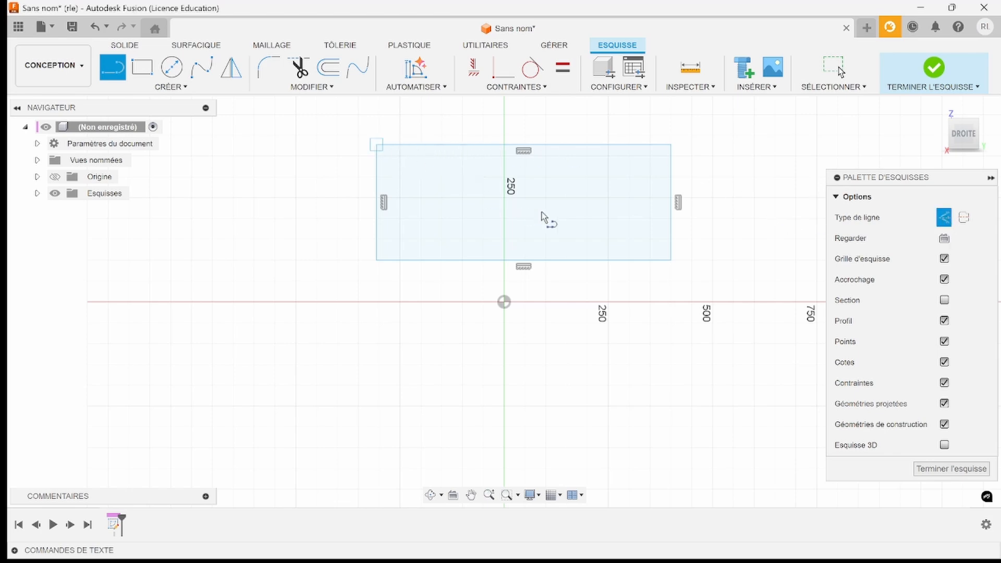
pyautogui.click(672, 260)
pyautogui.press('Escape')
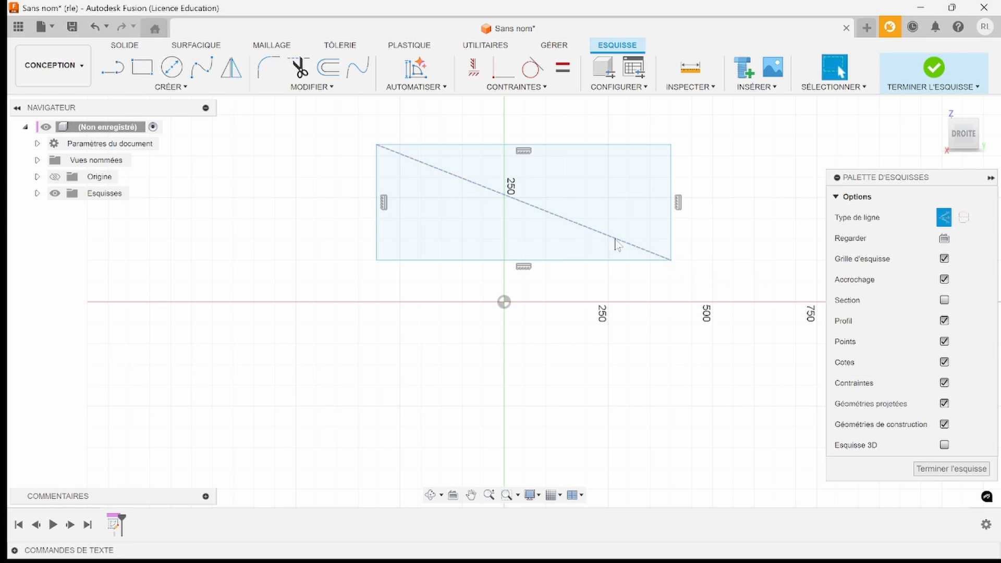
# Step: Constrain the rectangle's construction diagonal coincident with the sketch origin, and reshape the rectangle into a nearly square form
pyautogui.click(586, 225)
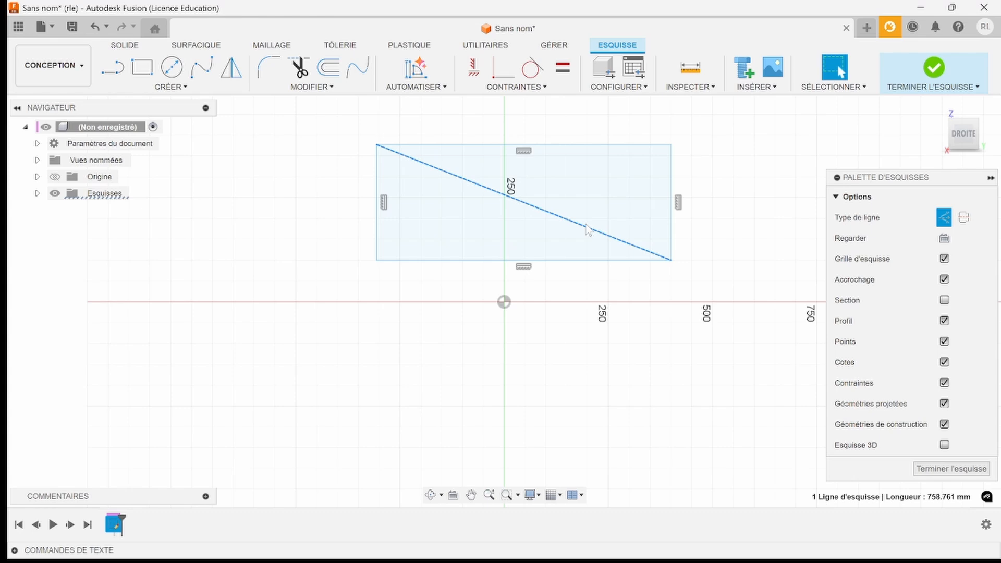
pyautogui.moveTo(587, 228)
pyautogui.mouseDown()
pyautogui.moveTo(571, 262)
pyautogui.moveTo(650, 340)
pyautogui.moveTo(651, 228)
pyautogui.moveTo(611, 275)
pyautogui.mouseUp()
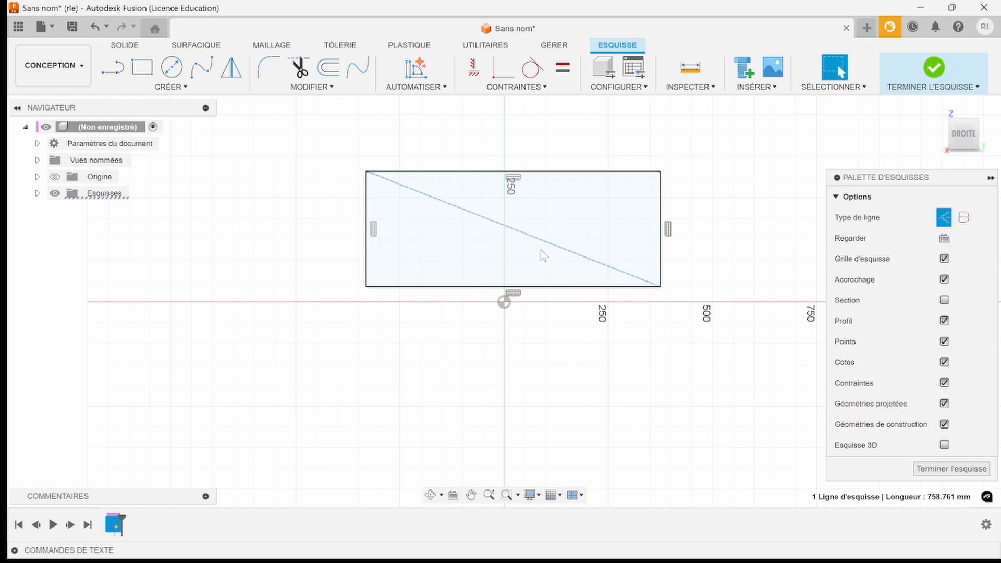
pyautogui.keyDown('shift'); pyautogui.click(504, 302); pyautogui.keyUp('shift')
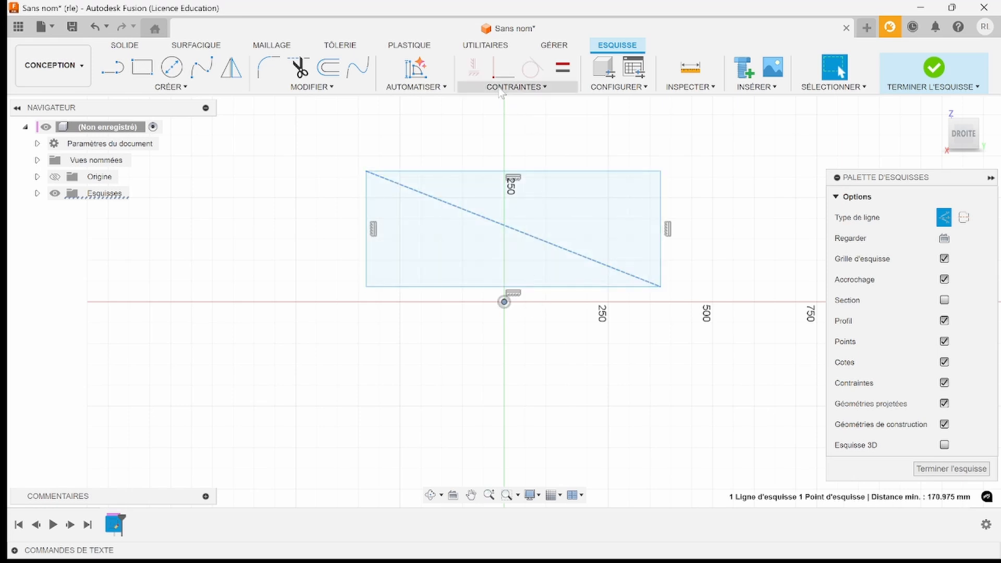
pyautogui.click(497, 73)
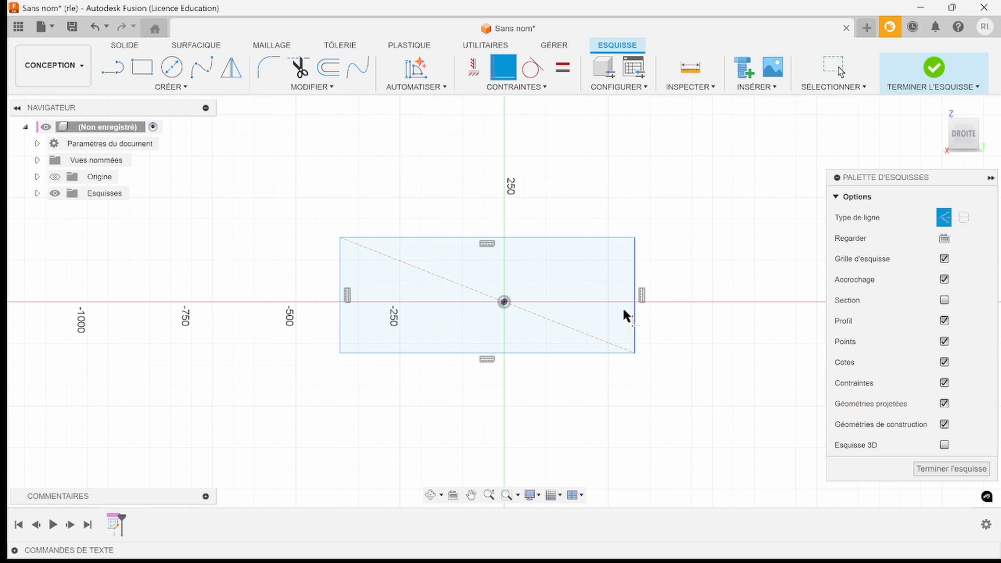
pyautogui.moveTo(599, 347); pyautogui.dragTo(609, 421)
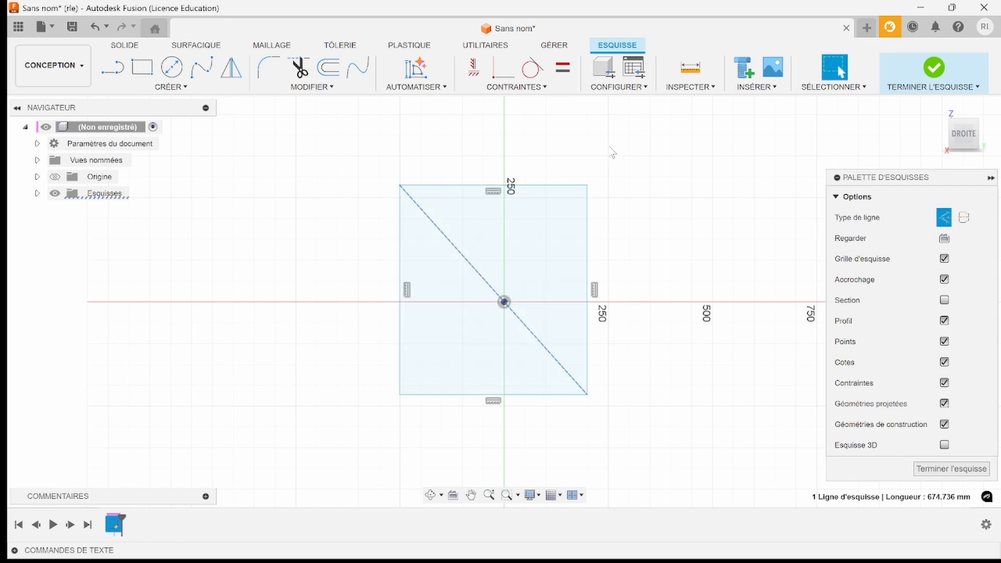
# Step: Toggle the diagonal's construction line type and delete the whole rectangle together with its diagonal
pyautogui.press('x')
pyautogui.moveTo(635, 136); pyautogui.dragTo(374, 437)
pyautogui.press('Delete')
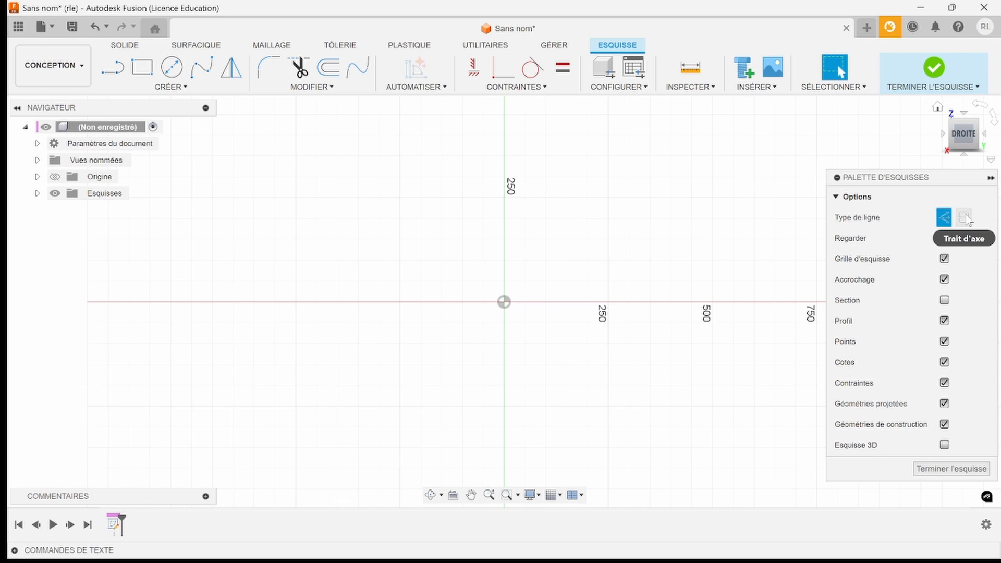
# Step: Draw a slanted centerline descending from upper left to lower right, passing above the sketch origin
pyautogui.click(141, 68)
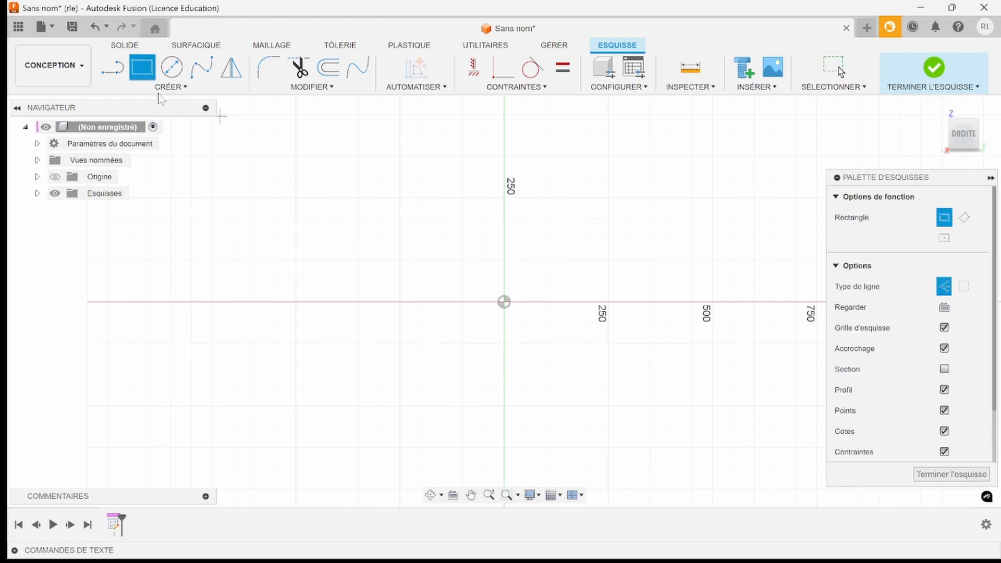
pyautogui.click(116, 69)
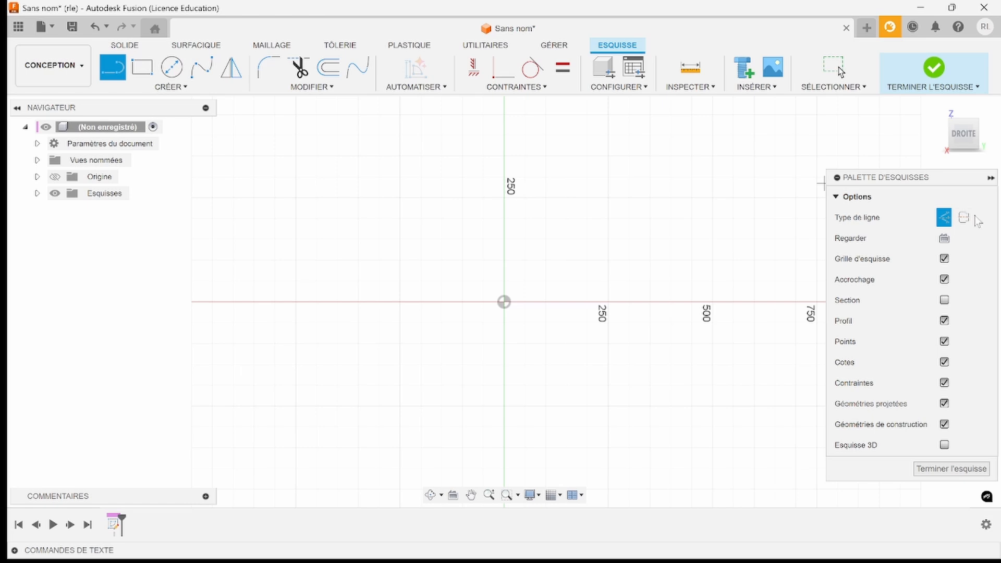
pyautogui.click(337, 198)
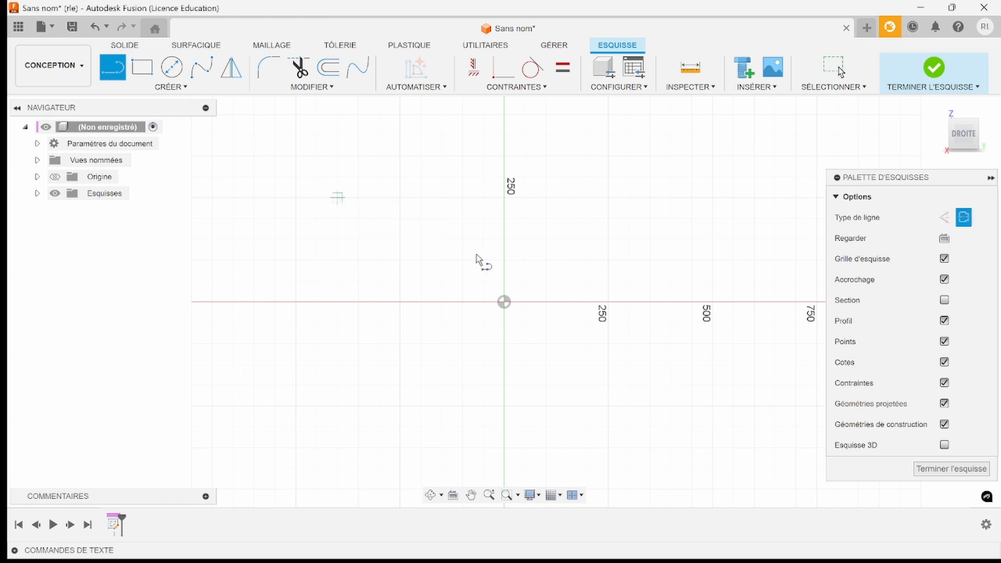
pyautogui.click(636, 280)
pyautogui.press('Escape')
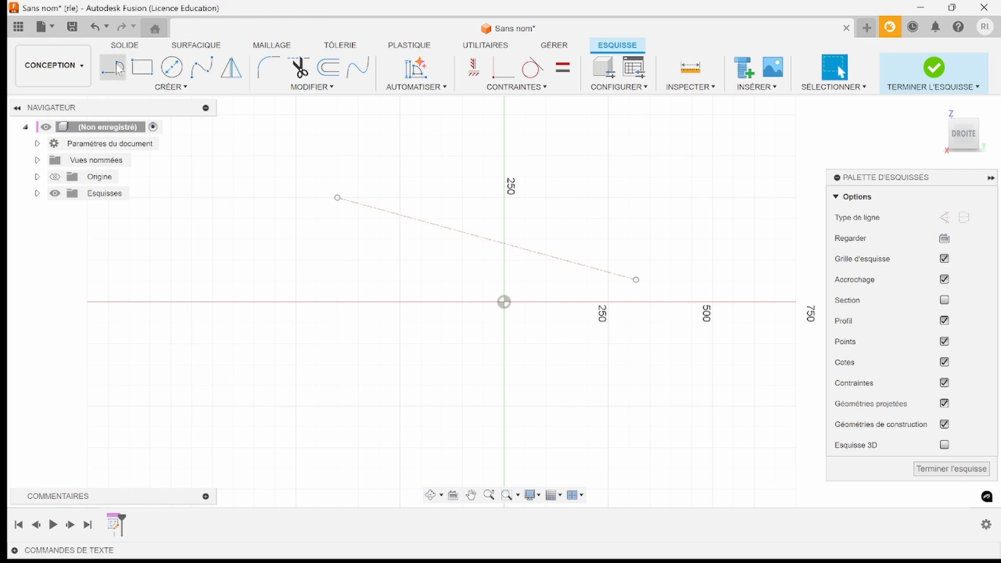
# Step: Draw a freehand two-point rectangle above the slanted centerline, leaving its dimensions unset
pyautogui.click(142, 67)
pyautogui.click(420, 135)
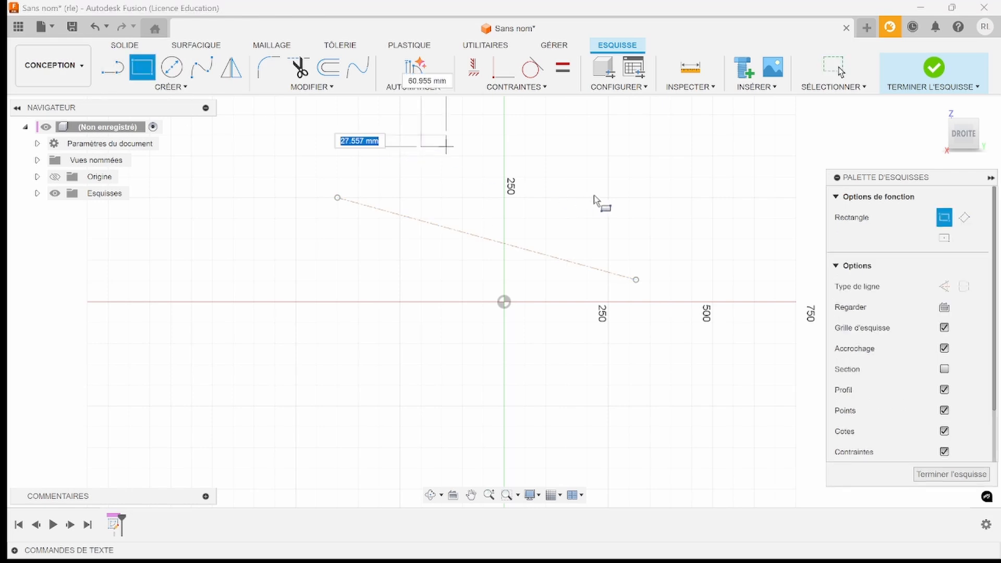
pyautogui.click(636, 187)
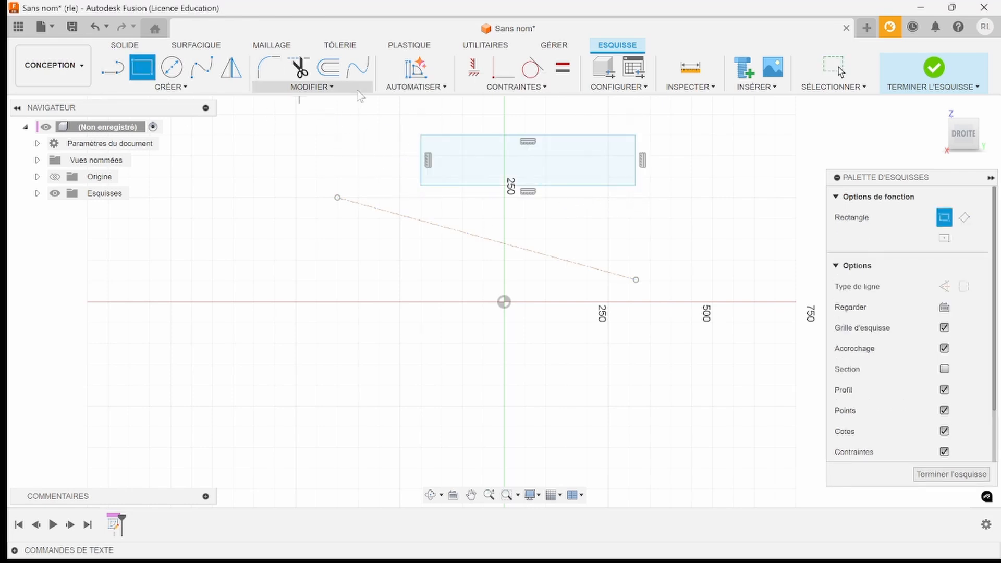
# Step: Examine the available constraints and creation commands, and check the rectangle's lower corner points and the slanted centerline
pyautogui.press('Escape')
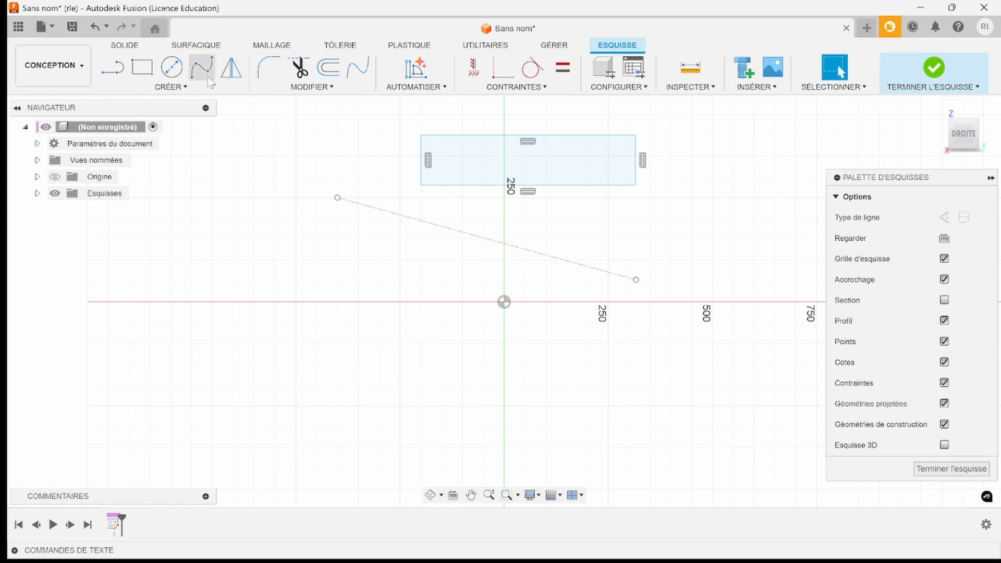
pyautogui.click(515, 89)
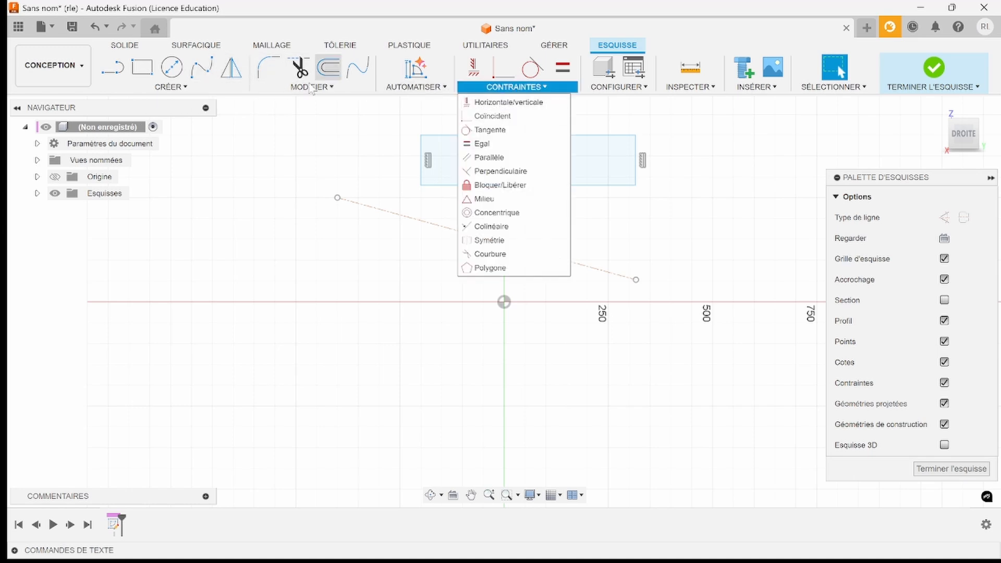
pyautogui.moveTo(177, 90)
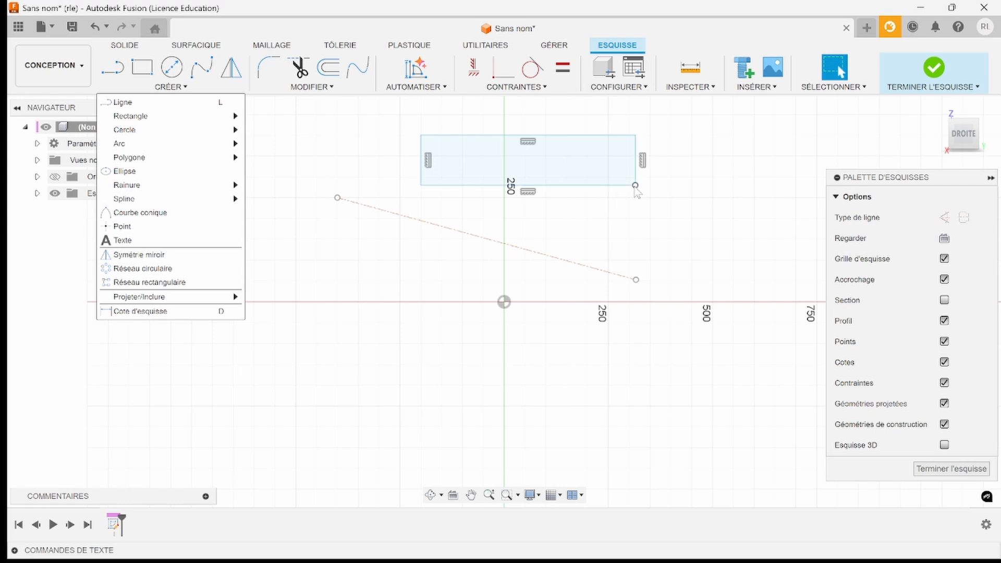
pyautogui.click(634, 278)
pyautogui.click(628, 278)
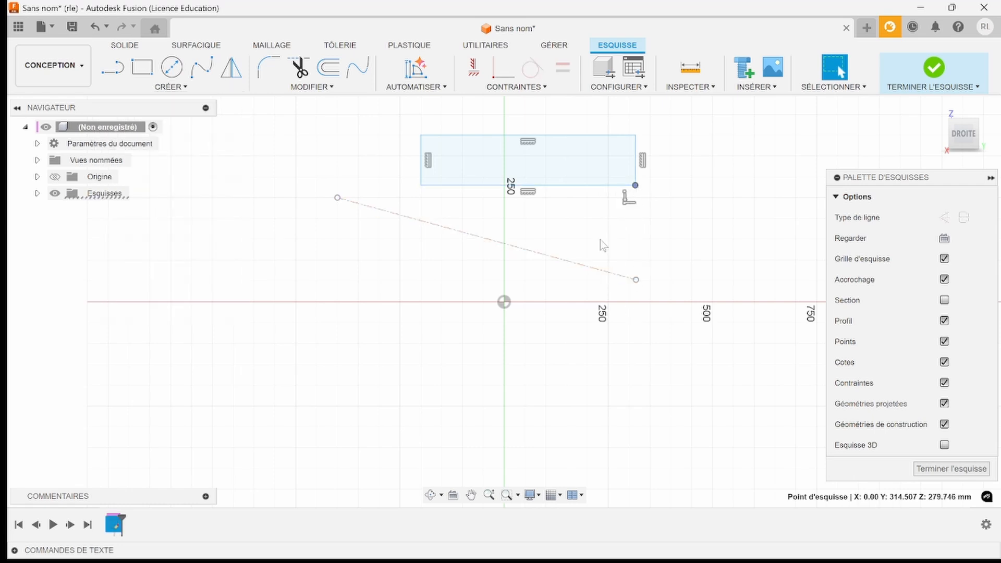
pyautogui.click(171, 87)
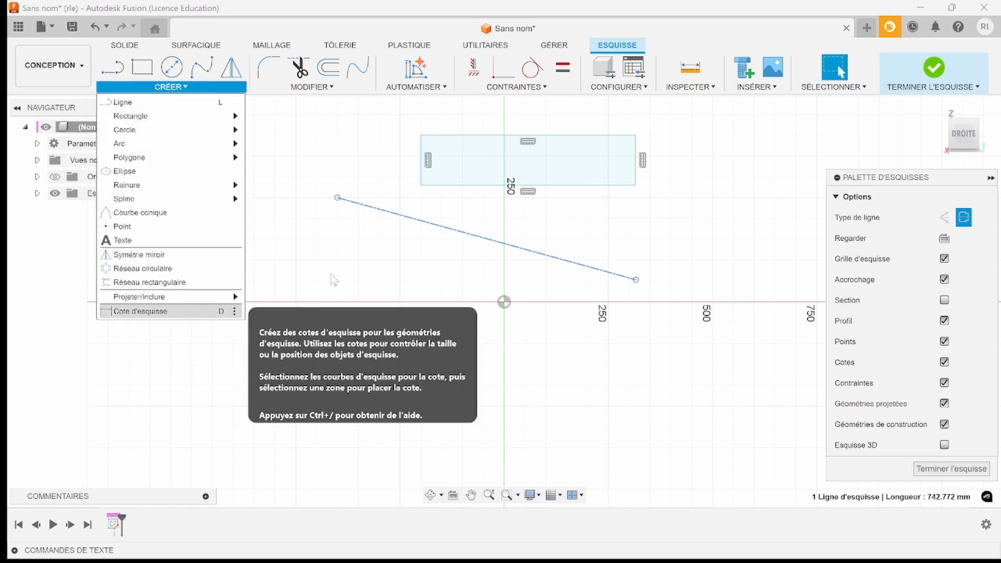
pyautogui.press('Escape')
pyautogui.click(420, 186)
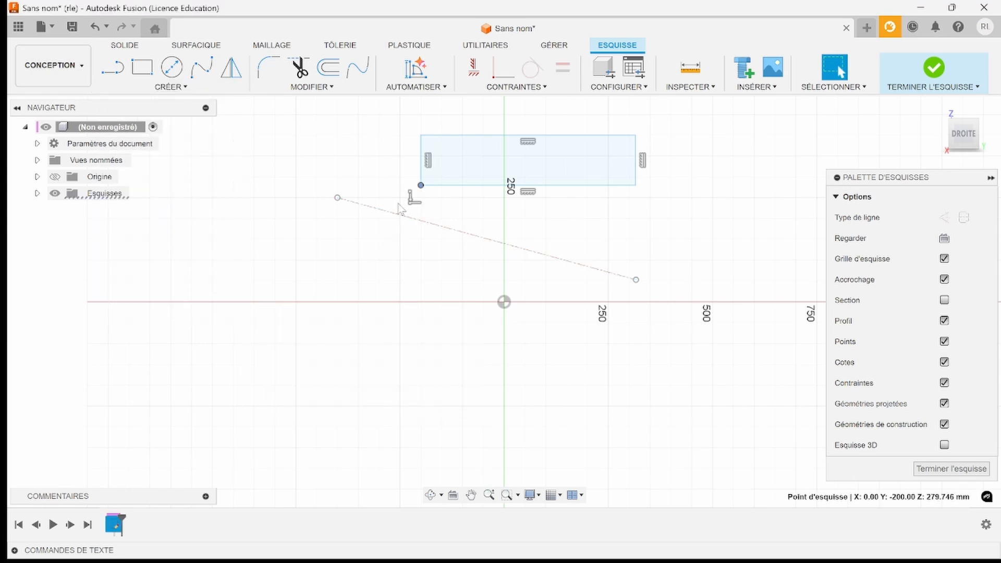
pyautogui.click(400, 215)
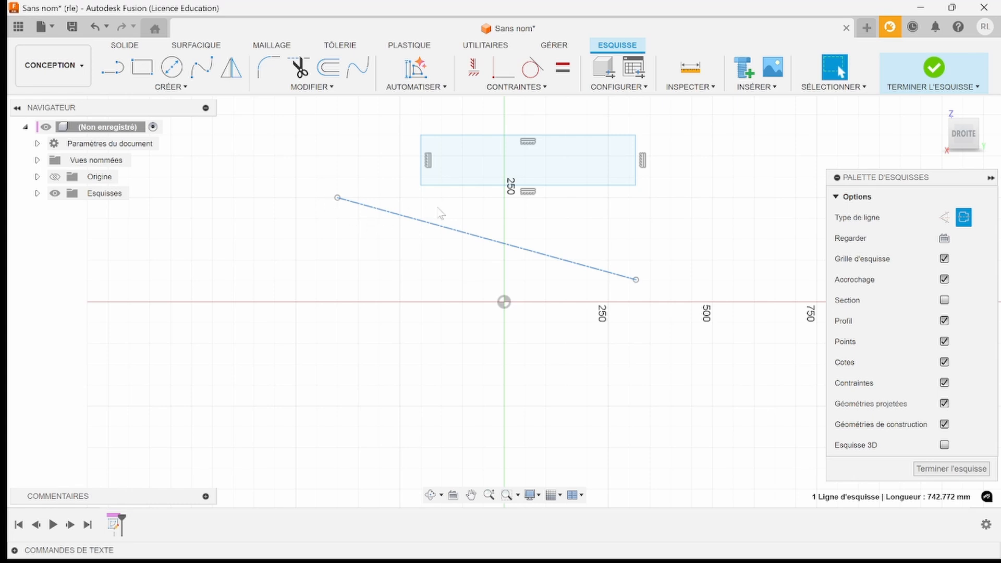
# Step: Delete the rectangle together with the slanted centerline from the sketch
pyautogui.moveTo(682, 111)
pyautogui.mouseDown()
pyautogui.moveTo(559, 228)
pyautogui.moveTo(197, 391)
pyautogui.moveTo(437, 352)
pyautogui.mouseUp()
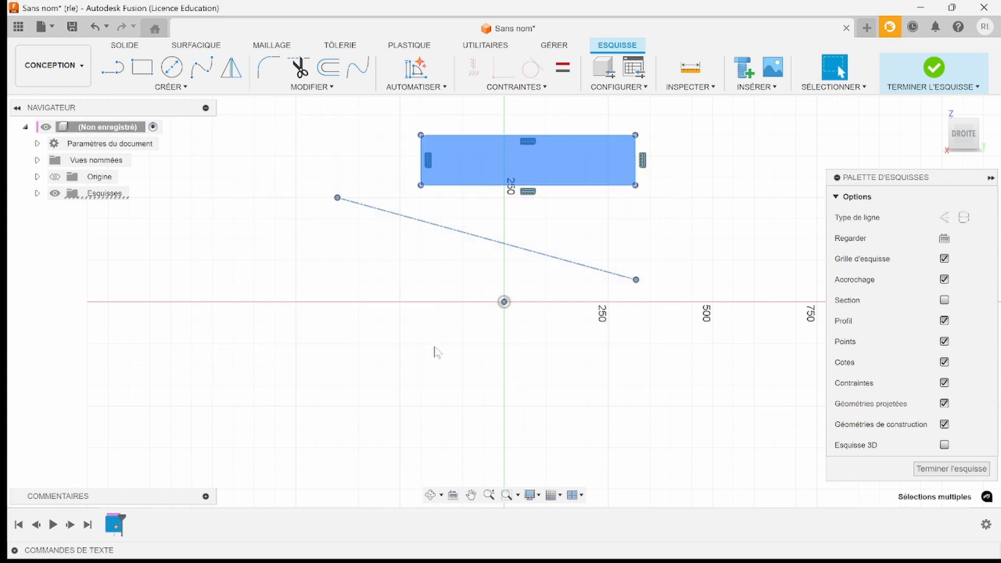
pyautogui.press('Delete')
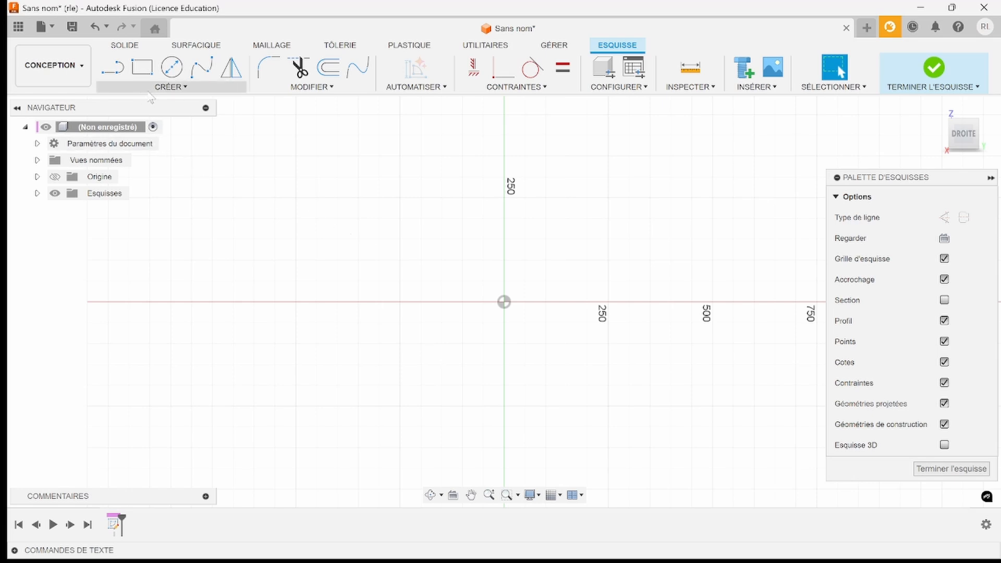
# Step: Draw a closed profile with the Line tool: a horizontal line, a tangent arc, two slanted lines and a closing tangent arc
pyautogui.click(113, 67)
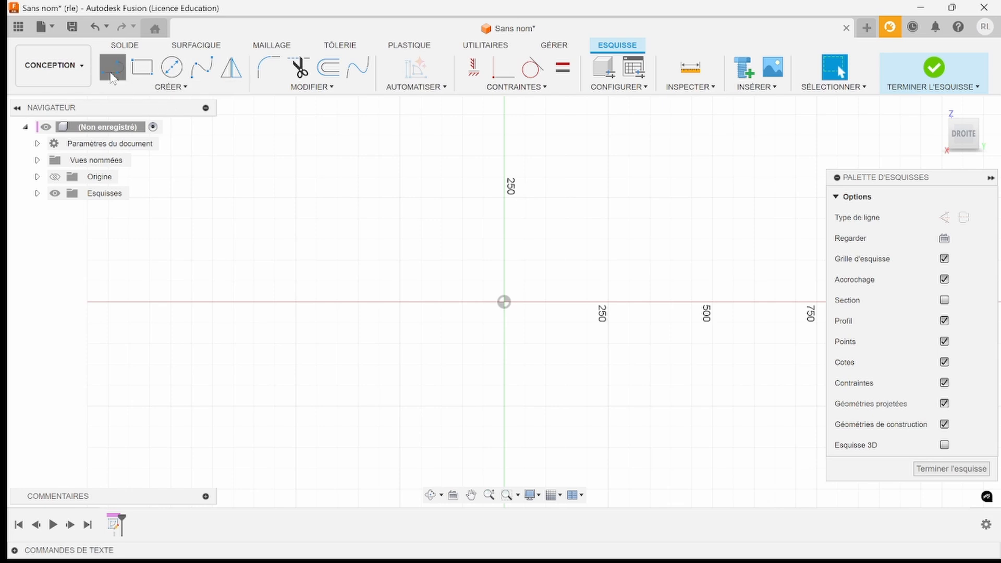
pyautogui.click(394, 242)
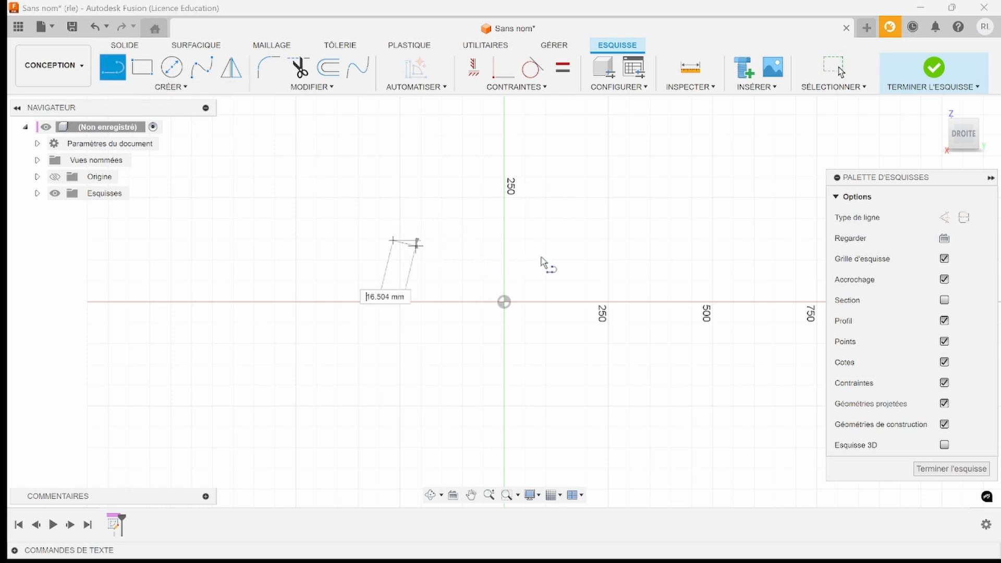
pyautogui.click(629, 241)
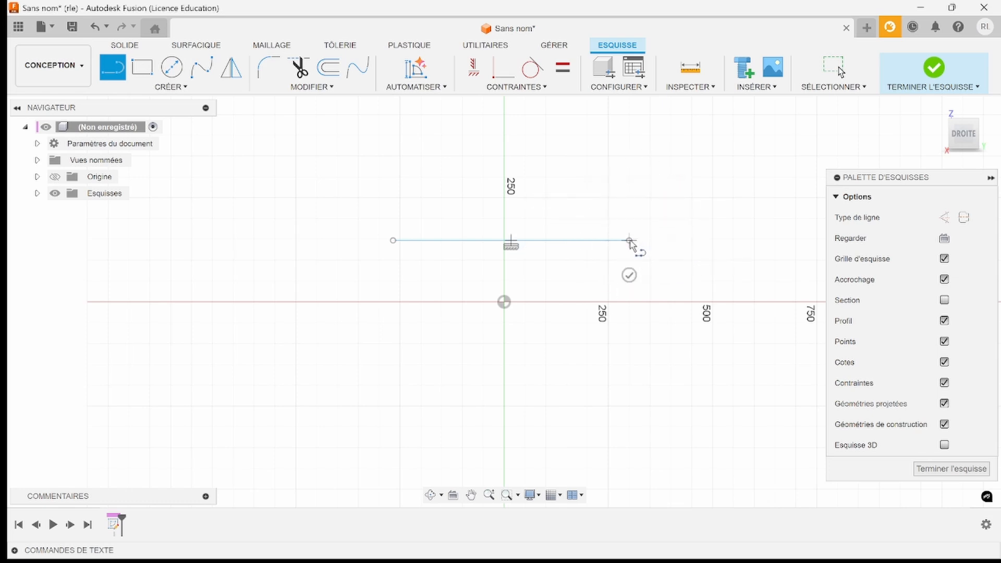
pyautogui.moveTo(629, 241)
pyautogui.mouseDown()
pyautogui.moveTo(655, 177)
pyautogui.moveTo(633, 142)
pyautogui.moveTo(593, 137)
pyautogui.moveTo(617, 130)
pyautogui.moveTo(626, 139)
pyautogui.moveTo(530, 211)
pyautogui.mouseUp()
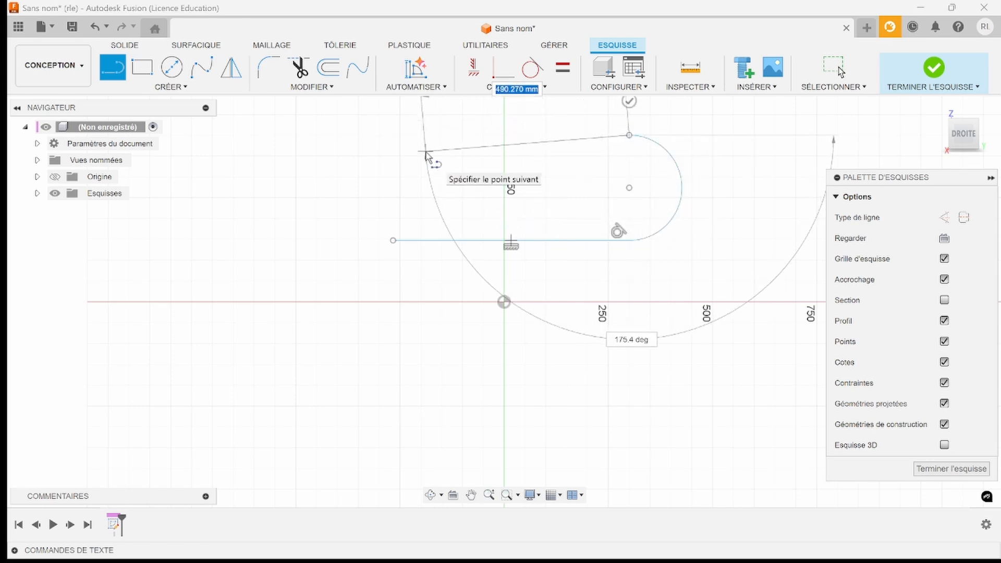
pyautogui.click(426, 152)
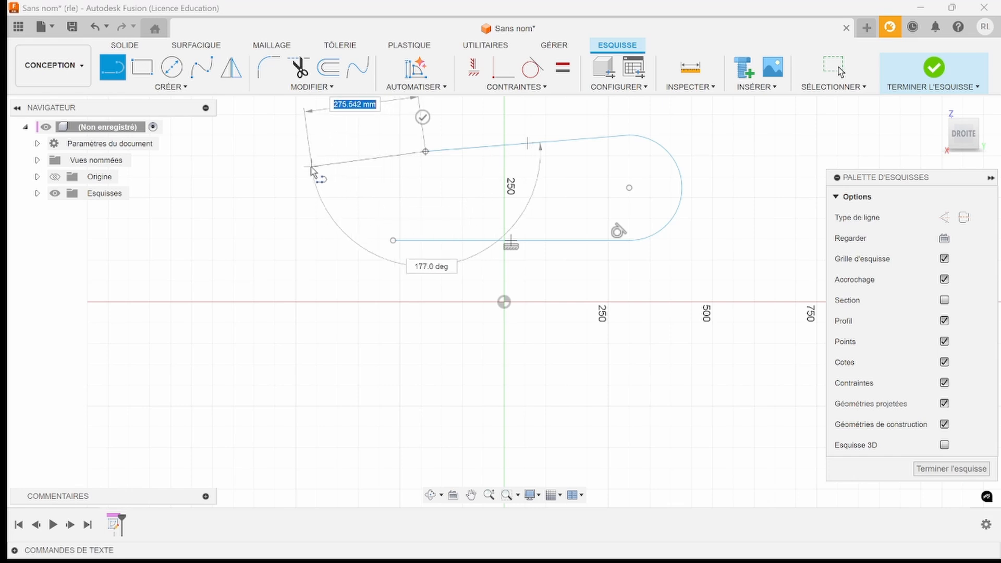
pyautogui.moveTo(311, 168)
pyautogui.mouseDown()
pyautogui.moveTo(264, 205)
pyautogui.moveTo(265, 247)
pyautogui.moveTo(334, 283)
pyautogui.moveTo(392, 242)
pyautogui.mouseUp()
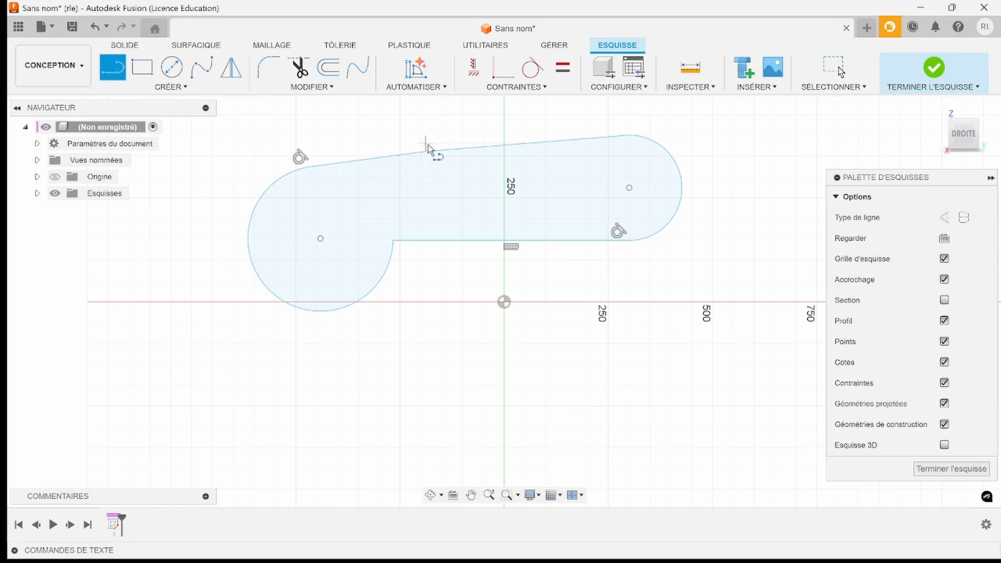
# Step: Leave the Line tool and undo the entire line-and-arc profile
pyautogui.press('Escape')
pyautogui.hotkey('ctrl', 'z')
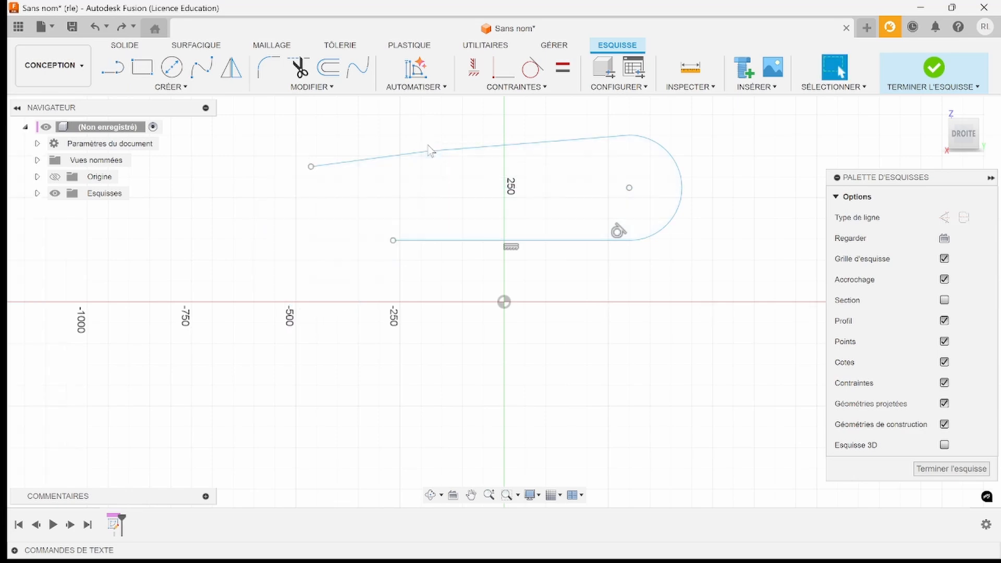
pyautogui.hotkey('ctrl', 'z')
pyautogui.hotkey('ctrl', 'z')
pyautogui.hotkey('ctrl', 'z')
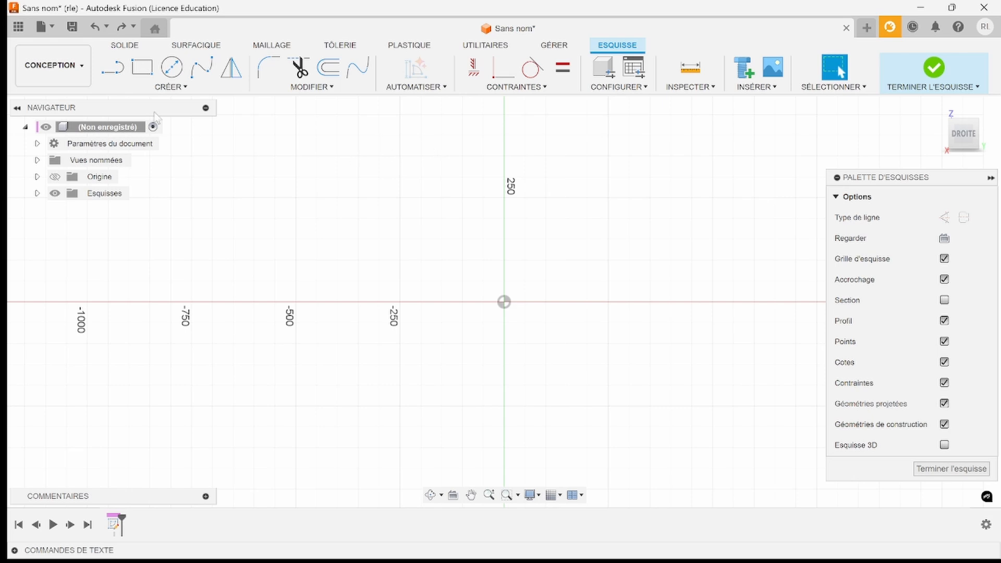
# Step: Draw a single horizontal line about 830 mm long above the sketch origin
pyautogui.click(110, 75)
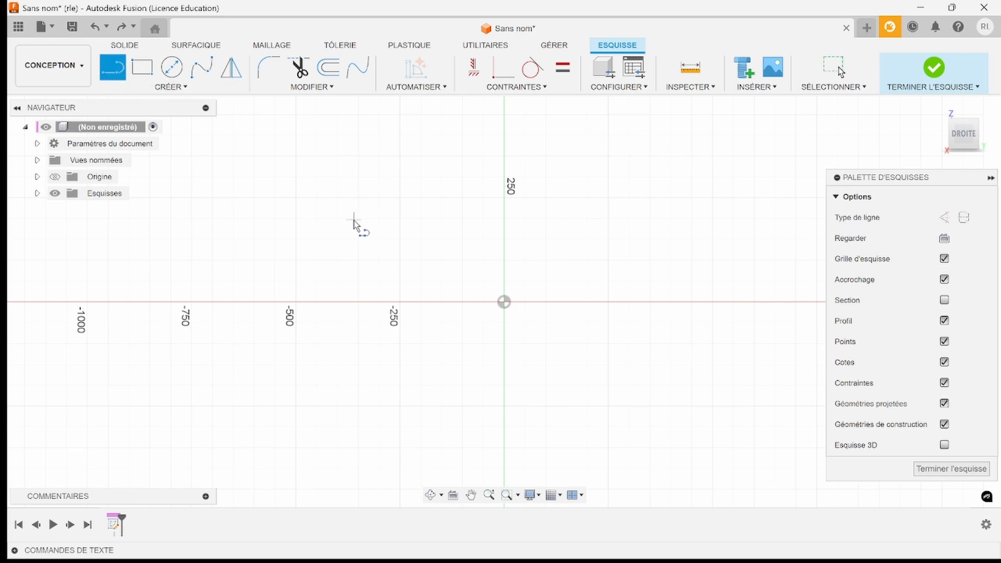
pyautogui.click(328, 234)
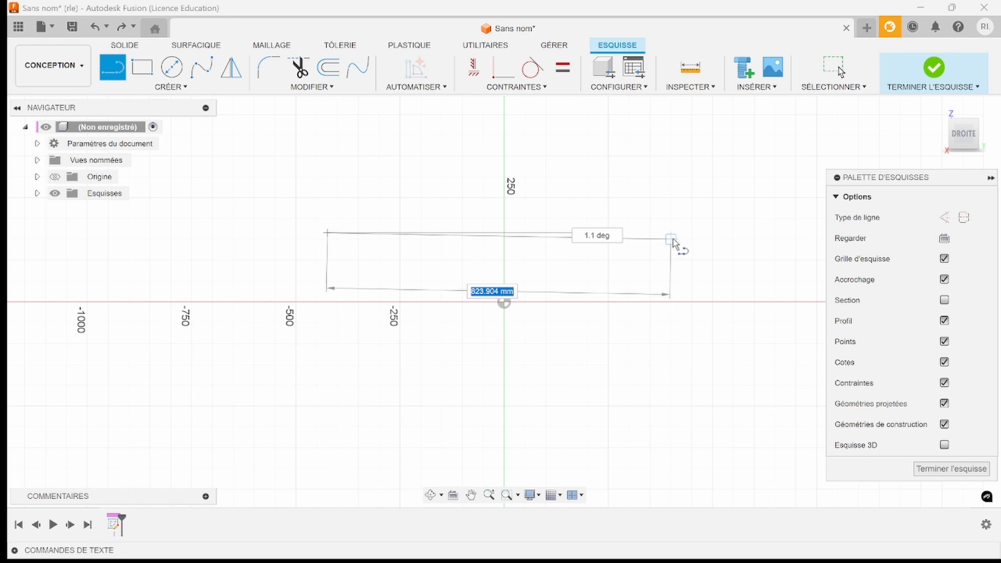
pyautogui.click(675, 234)
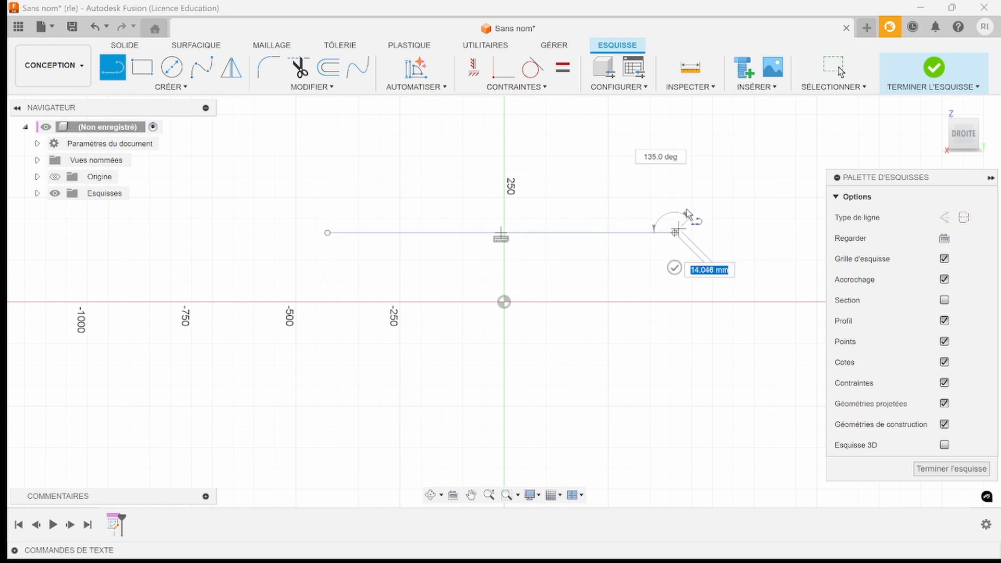
pyautogui.press('Escape')
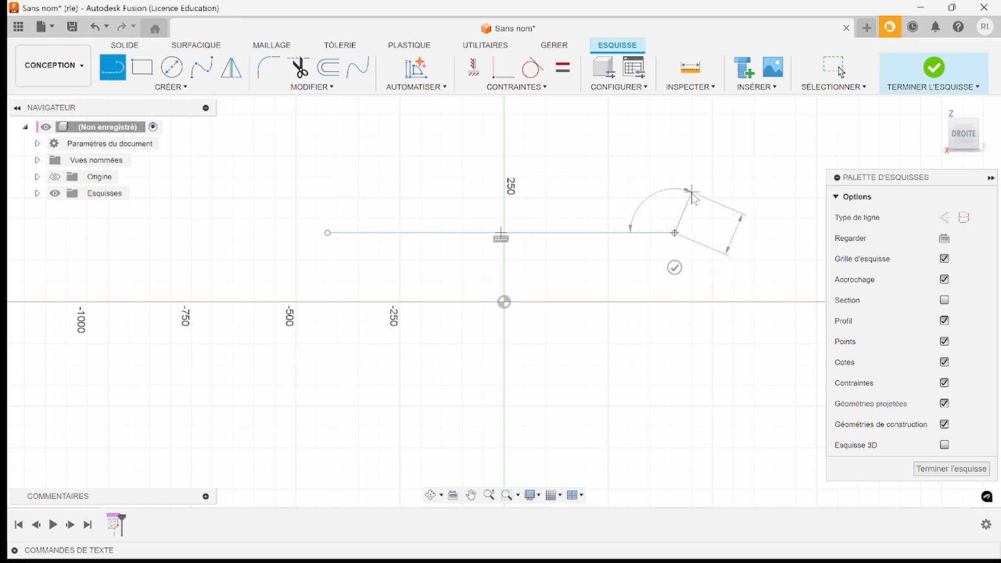
# Step: Draw a closed slot above the horizontal line with the Line tool, using parallel sides about 620 mm long joined by tangent arcs
pyautogui.click(112, 68)
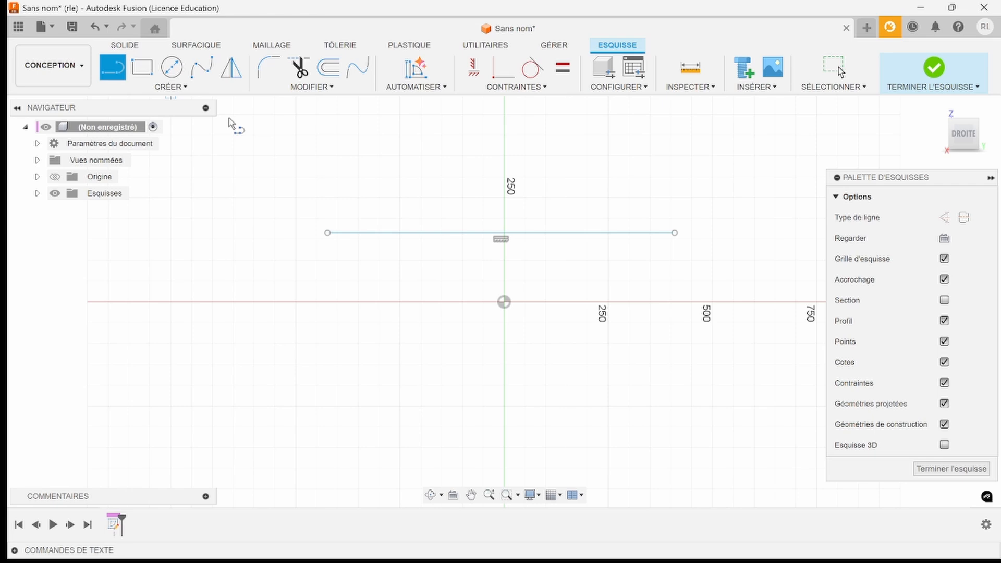
pyautogui.click(330, 181)
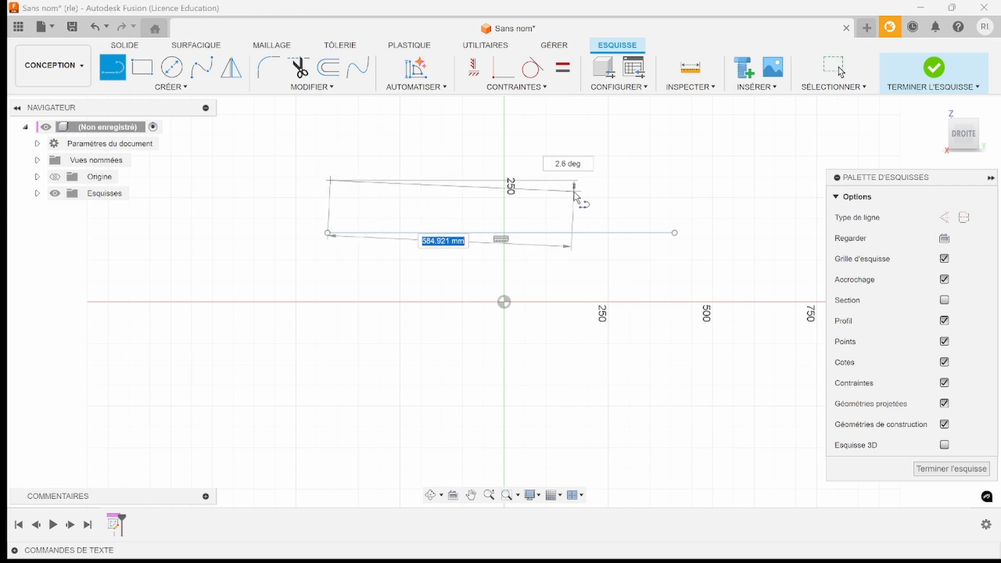
pyautogui.click(594, 180)
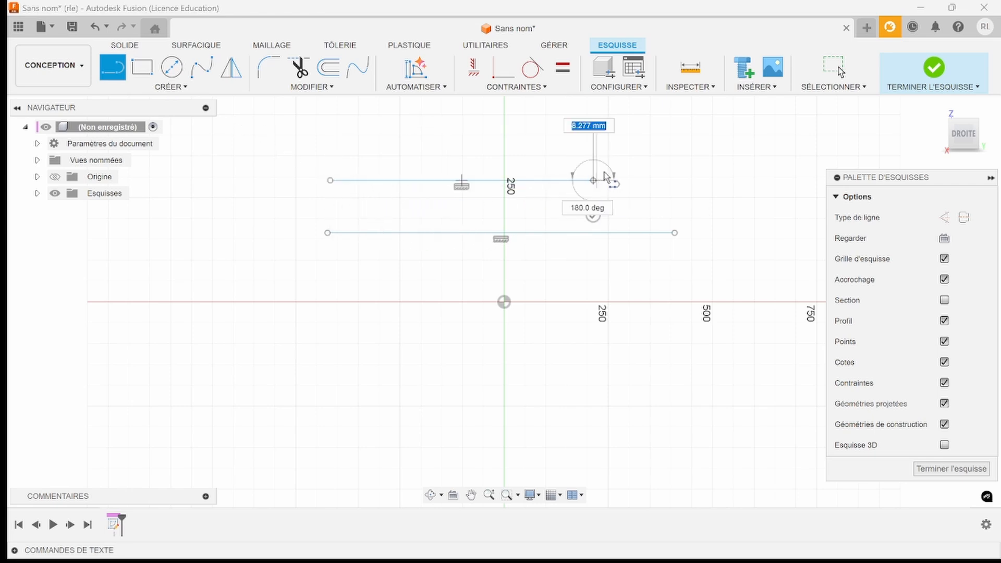
pyautogui.moveTo(604, 172); pyautogui.dragTo(593, 111)
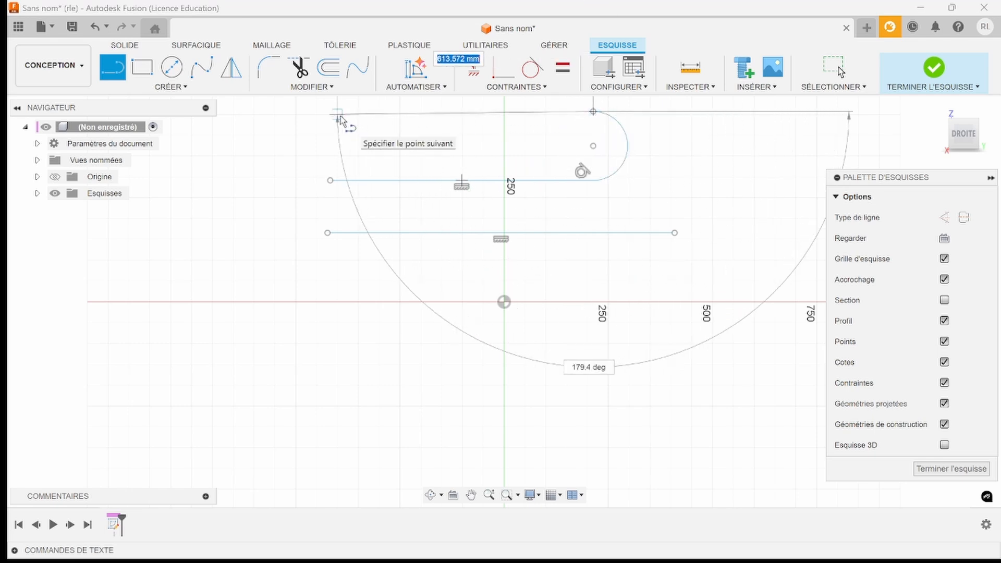
pyautogui.click(335, 112)
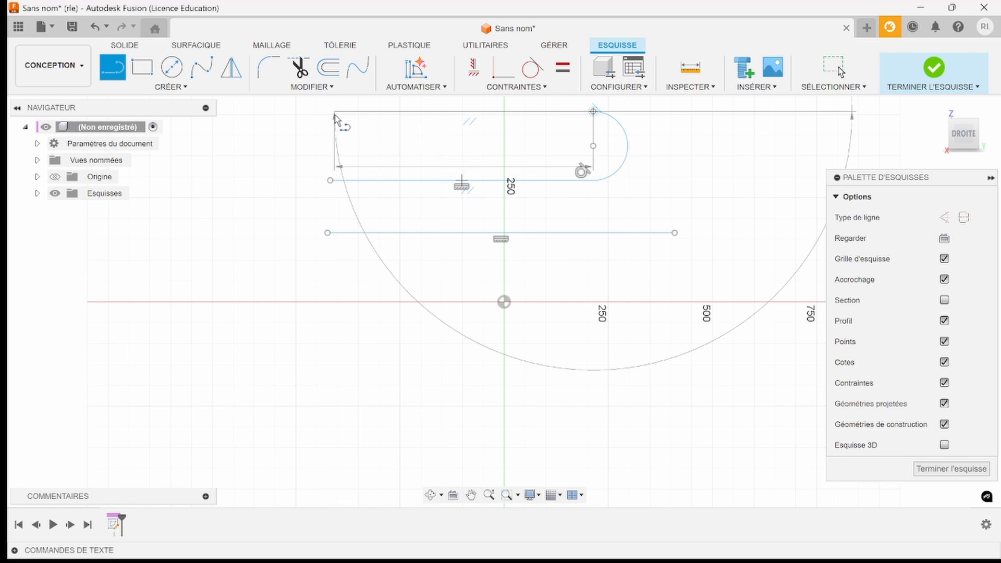
pyautogui.moveTo(335, 113); pyautogui.dragTo(331, 181)
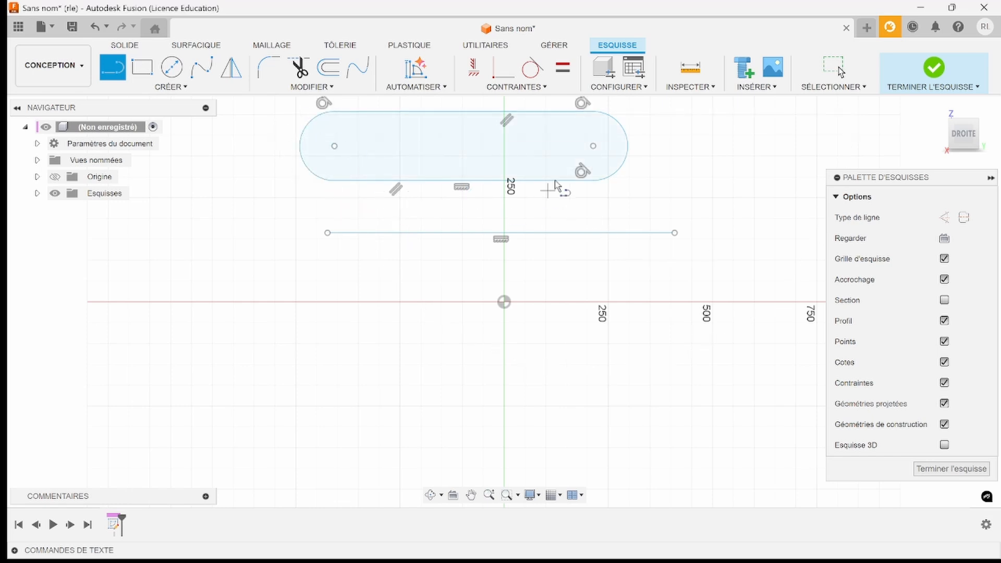
pyautogui.click(172, 87)
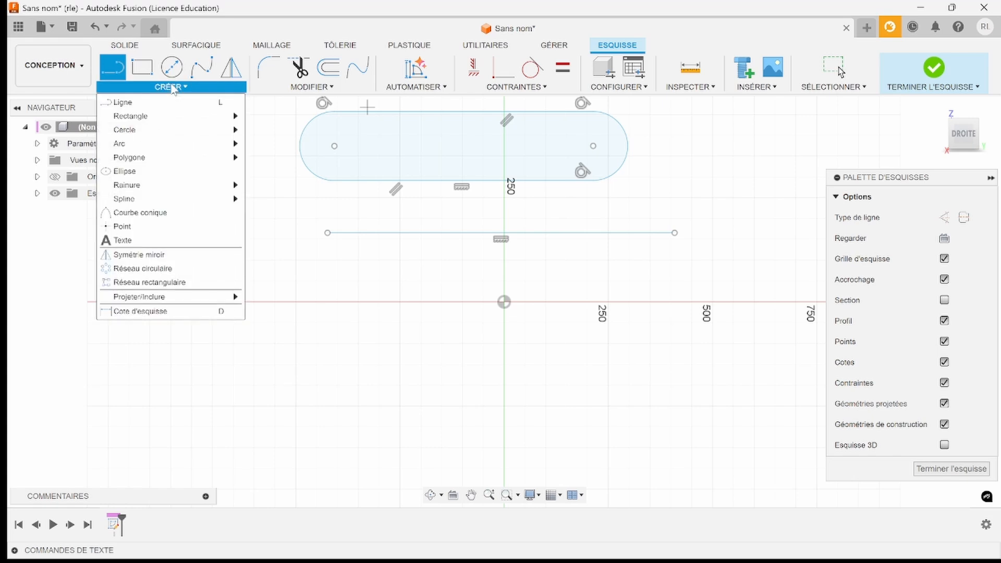
pyautogui.moveTo(179, 120)
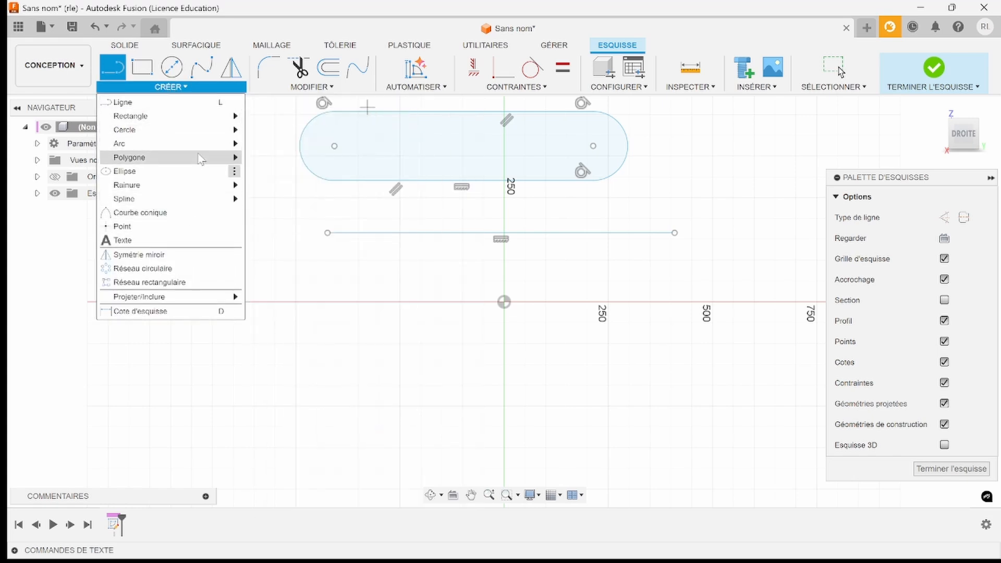
pyautogui.moveTo(210, 189)
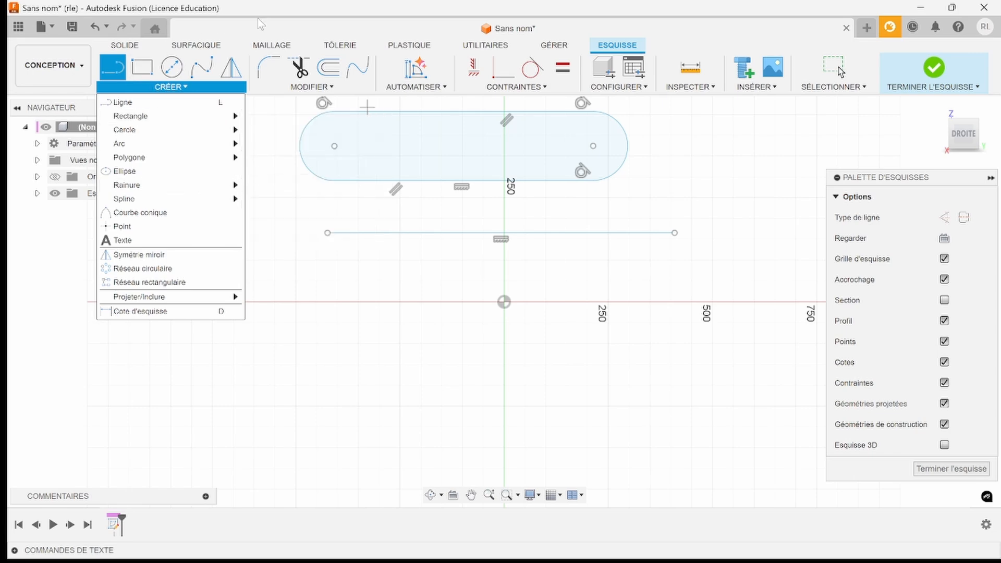
pyautogui.scroll(-3, 341, 205)
pyautogui.press('Escape')
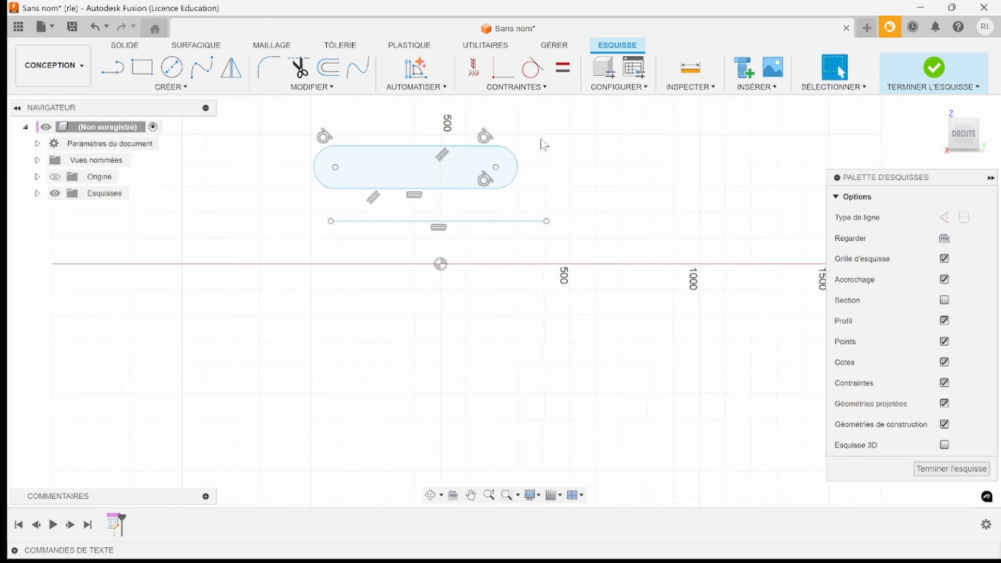
# Step: Move the slot upward by its left arc's center point, placing that point at about Y -405 mm, Z 429 mm
pyautogui.click(420, 146)
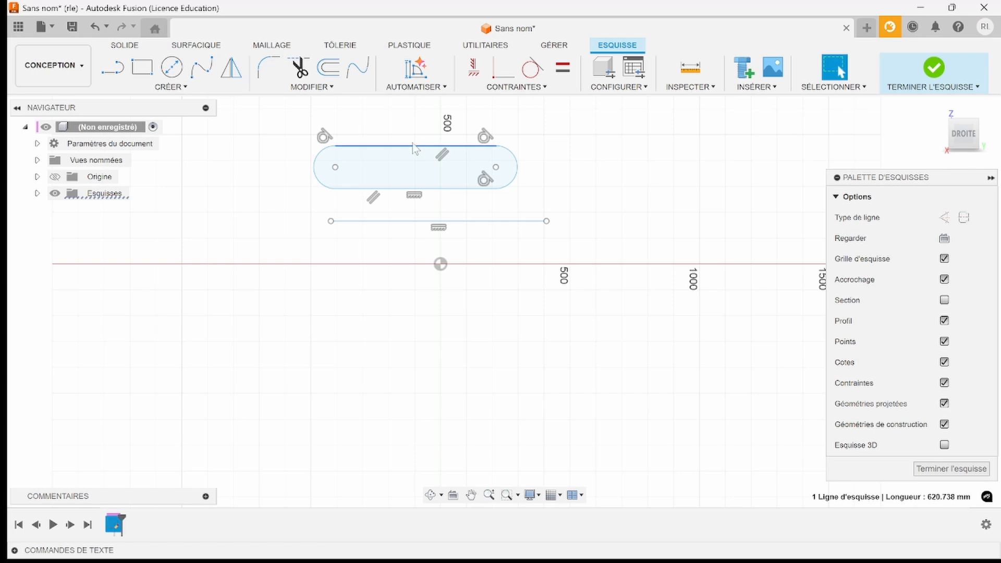
pyautogui.click(116, 72)
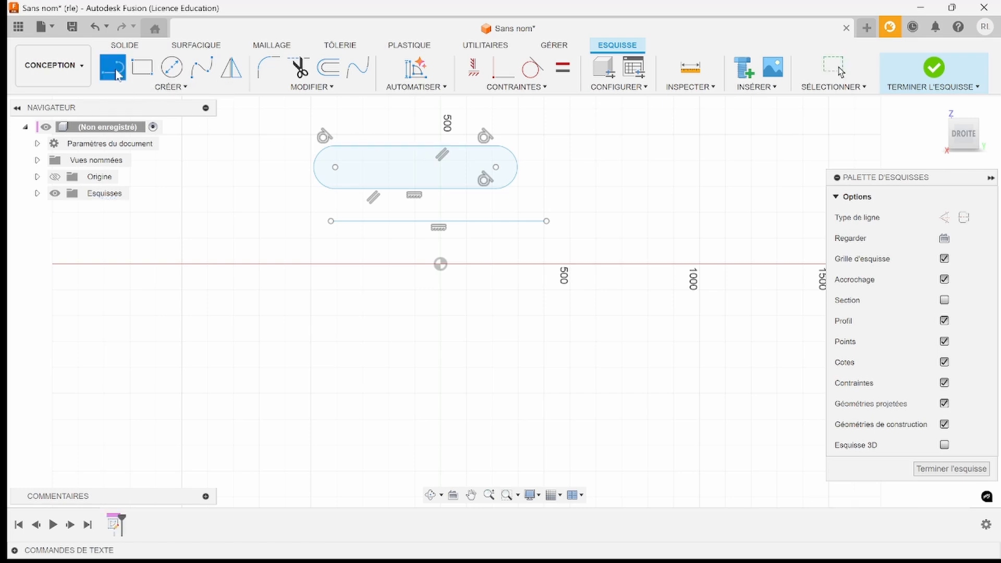
pyautogui.press('Escape')
pyautogui.click(397, 147)
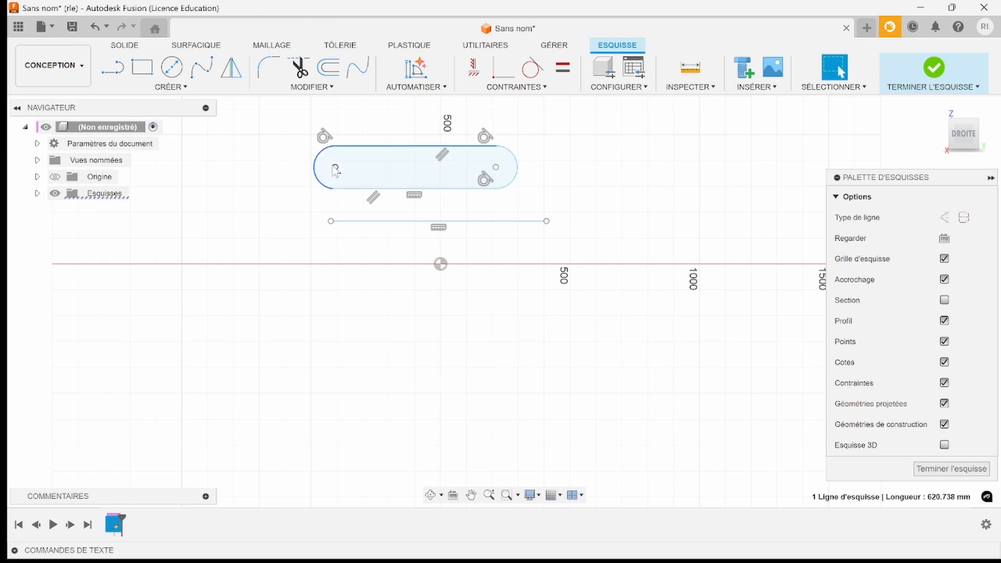
pyautogui.moveTo(335, 168)
pyautogui.mouseDown()
pyautogui.moveTo(237, 172)
pyautogui.moveTo(318, 167)
pyautogui.moveTo(336, 153)
pyautogui.mouseUp()
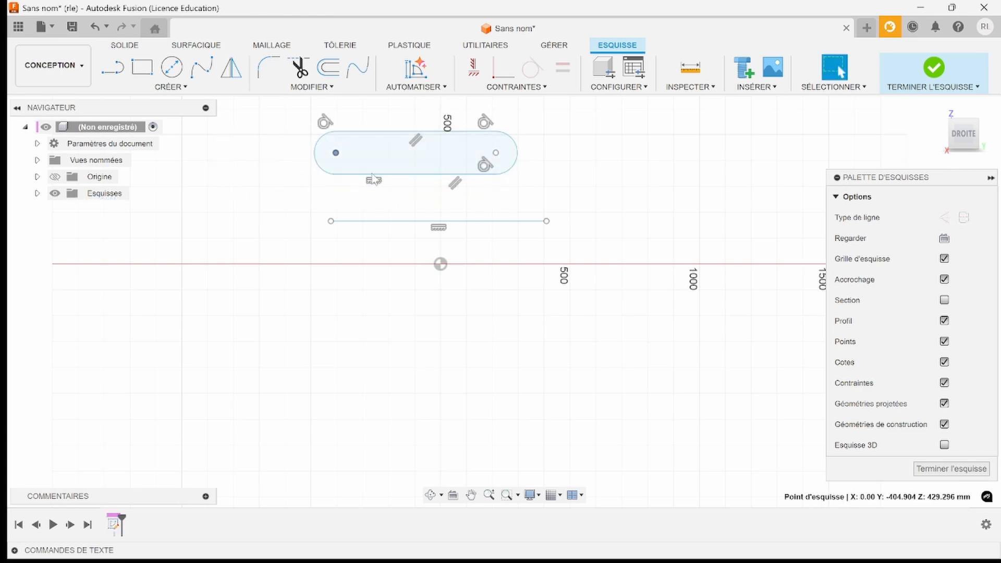
# Step: Shift the slot's lower side downward and apply a tangent constraint between that line and the left arc
pyautogui.moveTo(420, 182); pyautogui.dragTo(417, 196)
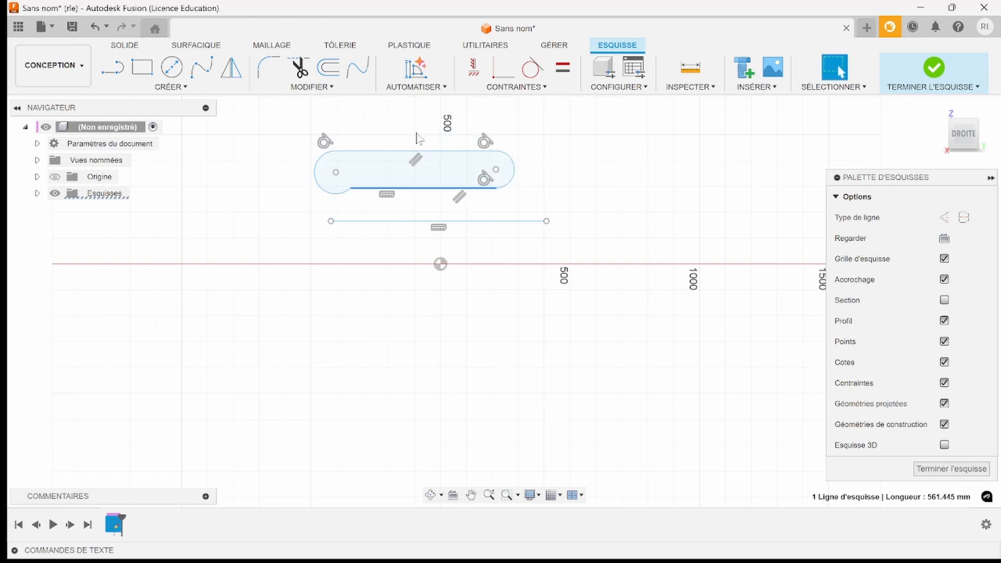
pyautogui.click(265, 134)
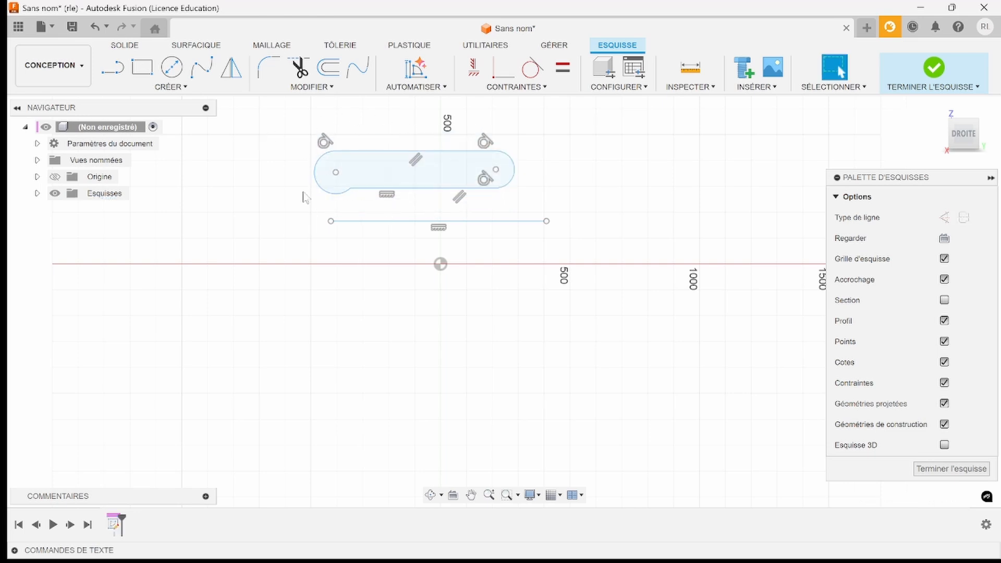
pyautogui.moveTo(358, 189)
pyautogui.mouseDown()
pyautogui.moveTo(366, 180)
pyautogui.moveTo(367, 194)
pyautogui.moveTo(353, 192)
pyautogui.mouseUp()
pyautogui.scroll(-2, 342, 195)
pyautogui.scroll(4, 341, 200)
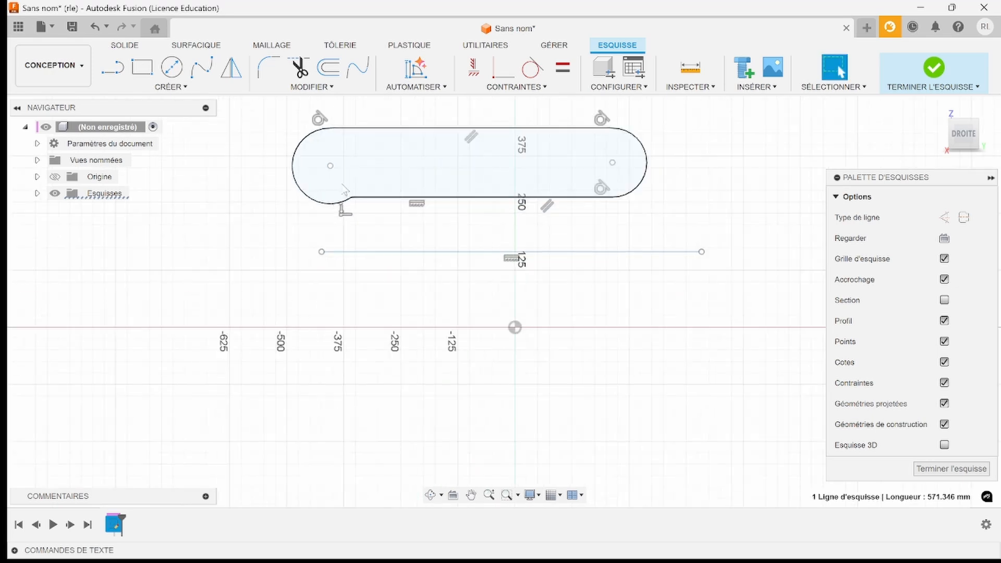
pyautogui.click(532, 68)
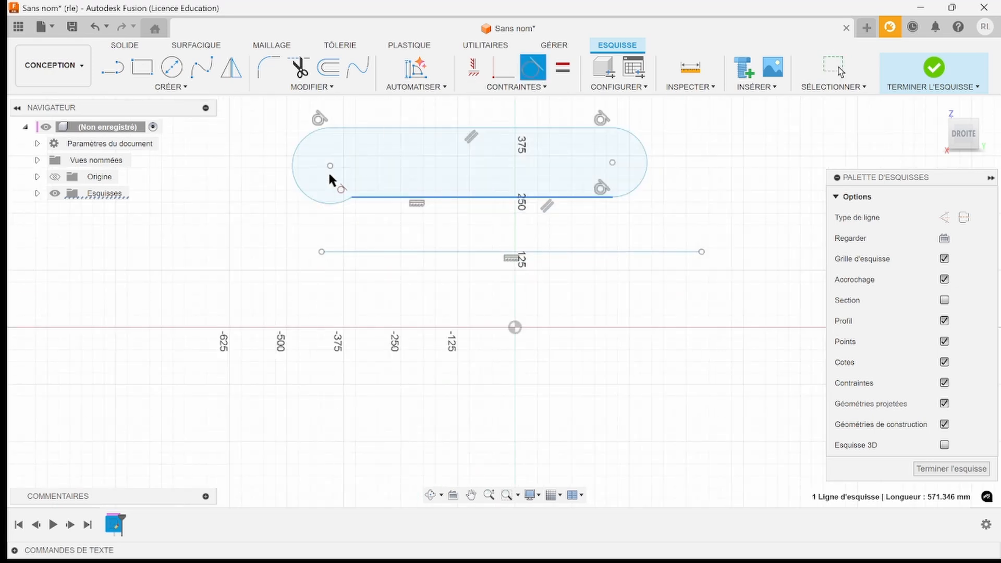
pyautogui.click(335, 201)
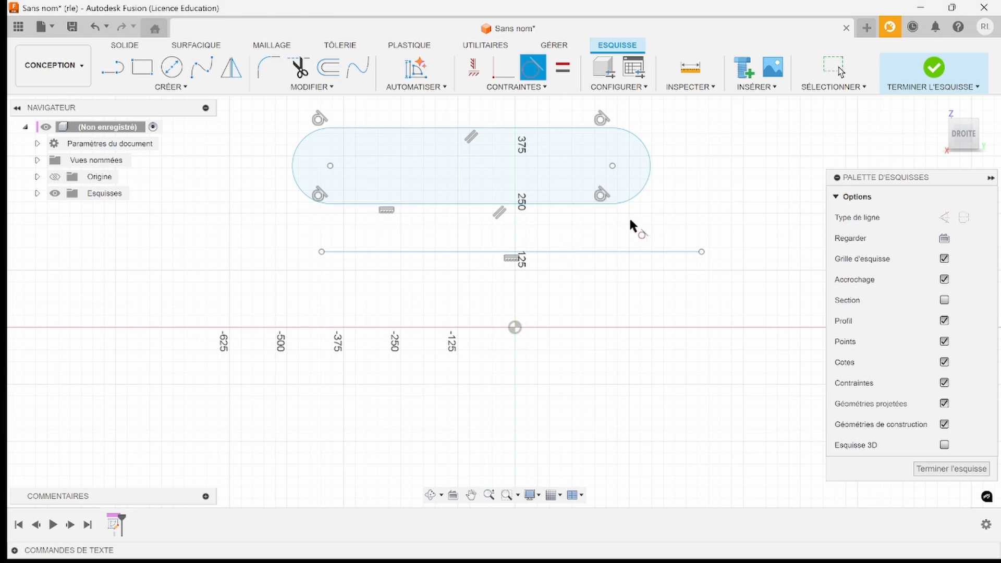
pyautogui.press('Escape')
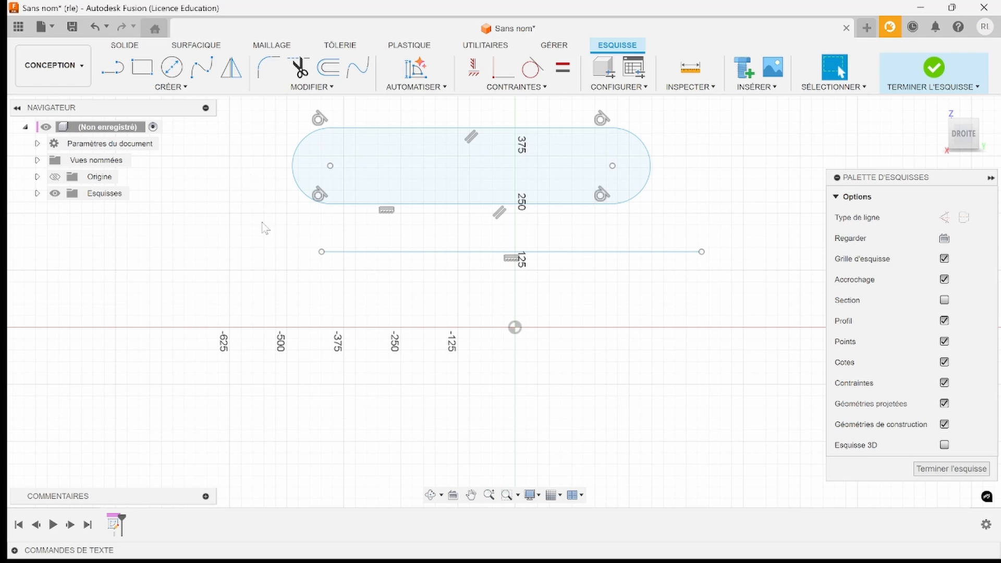
# Step: Delete the lower side's horizontal constraint and tilt the slot by moving its right arc's center to about Y 351 mm, Z 393 mm
pyautogui.click(391, 216)
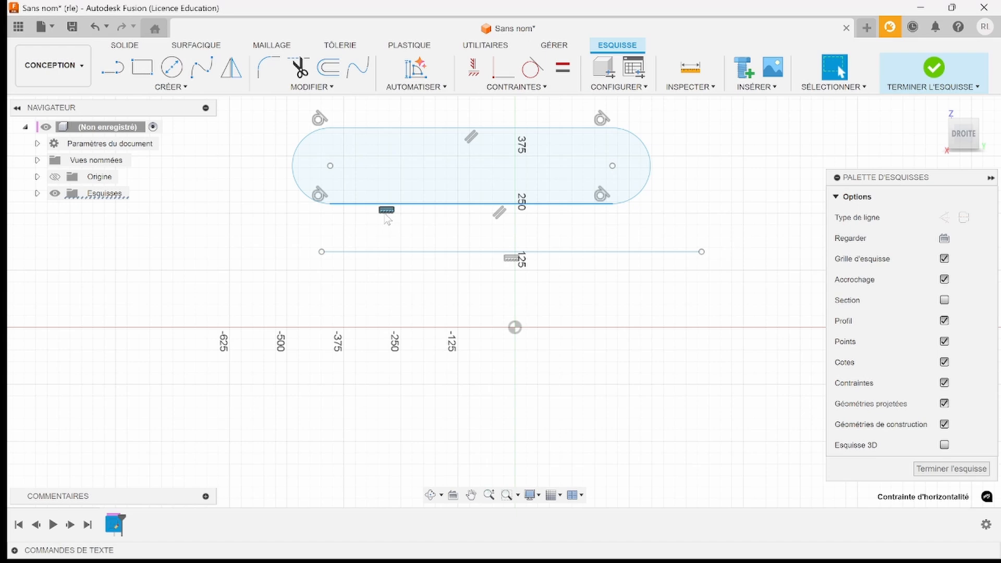
pyautogui.press('Delete')
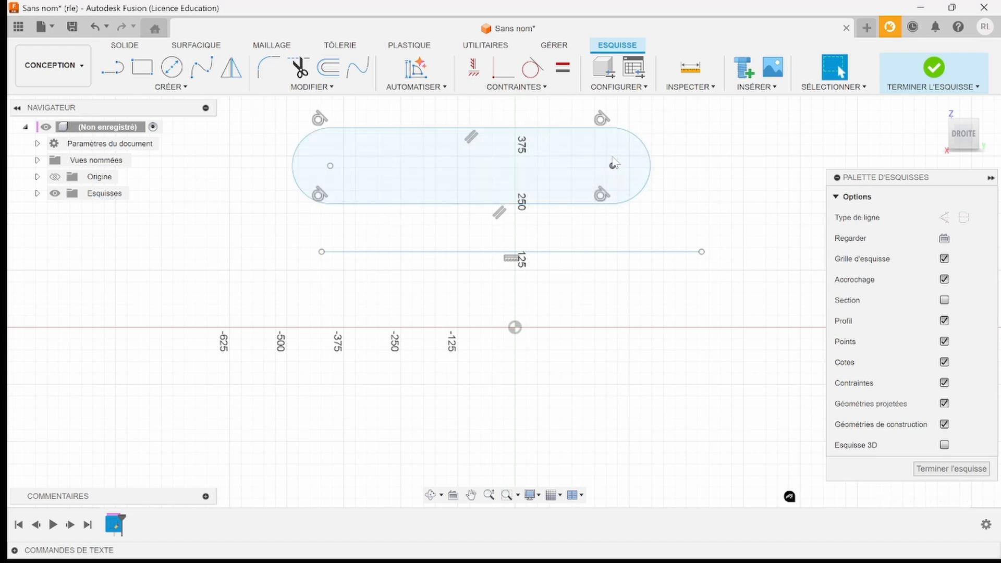
pyautogui.moveTo(614, 165); pyautogui.dragTo(676, 149)
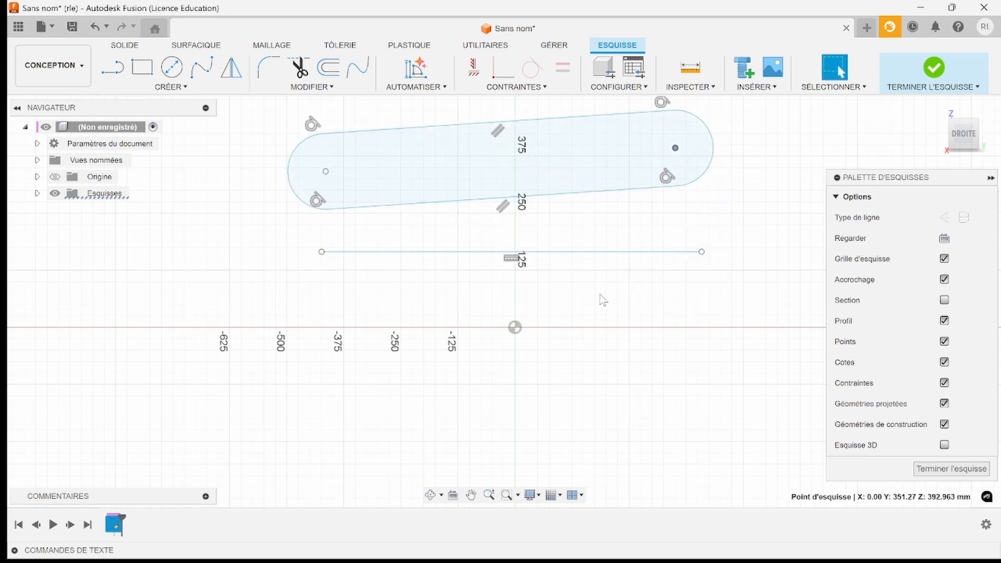
pyautogui.click(284, 274)
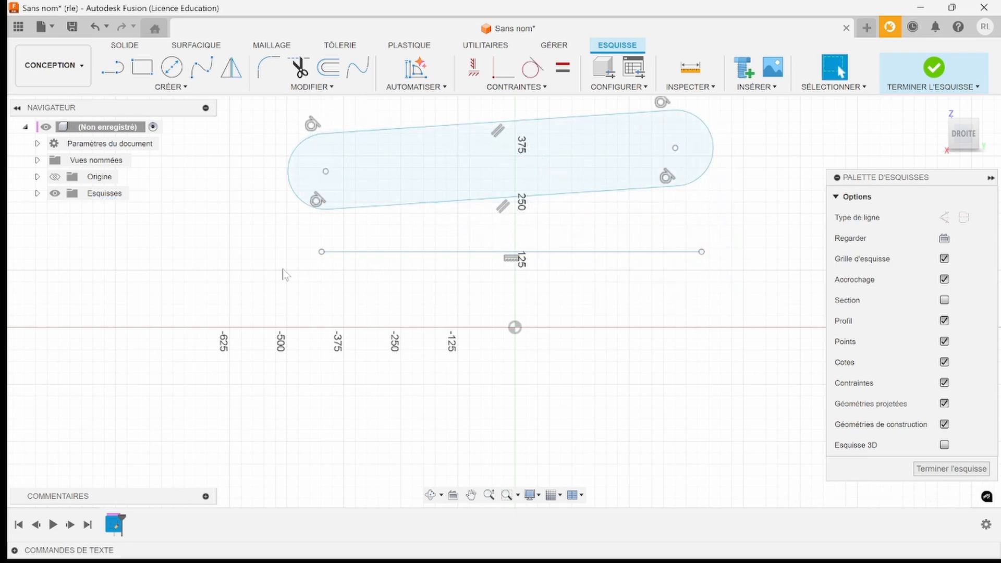
# Step: Finish the sketch and extrude the slot profile 450 mm as a new body
pyautogui.click(934, 67)
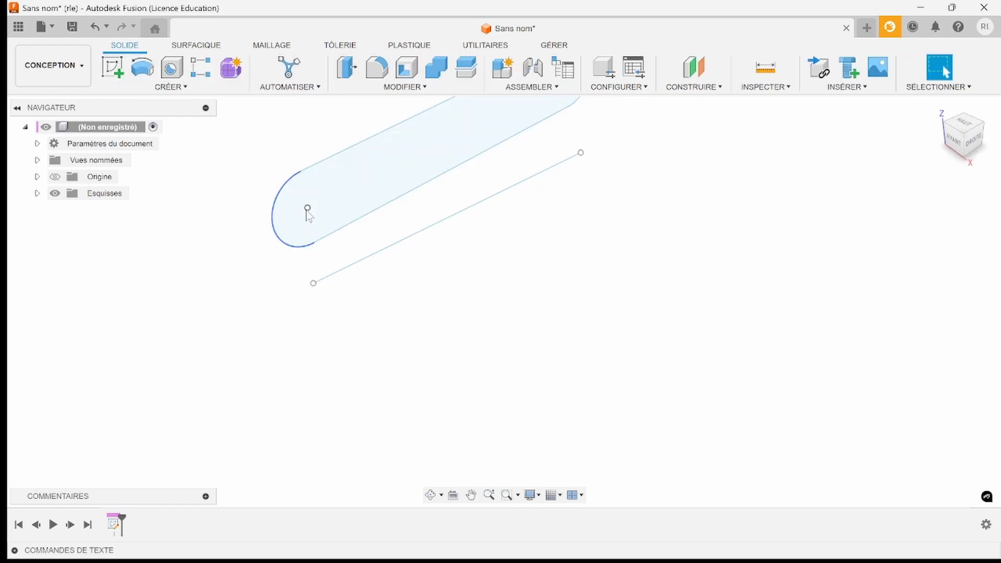
pyautogui.scroll(-2, 429, 282)
pyautogui.click(171, 87)
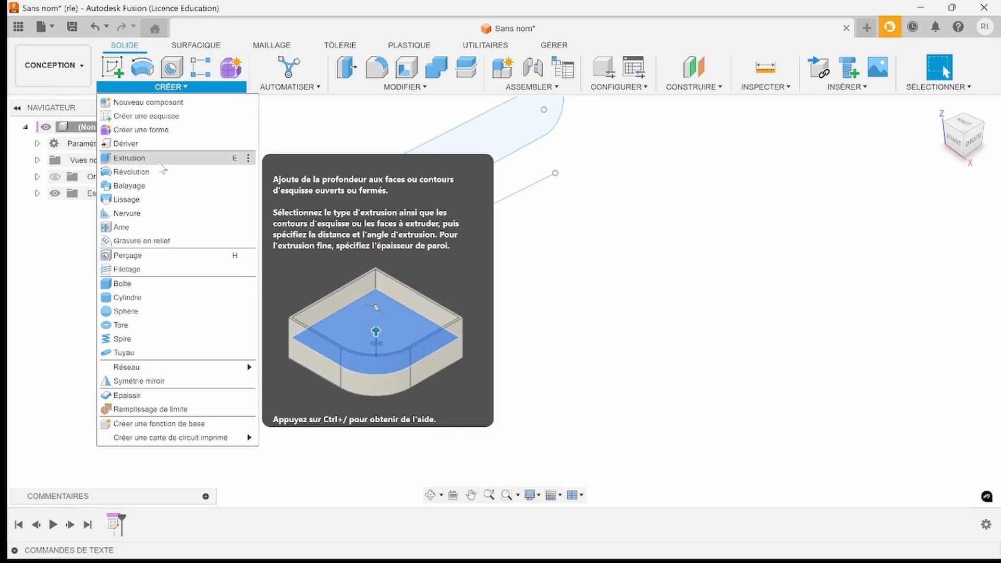
pyautogui.click(161, 161)
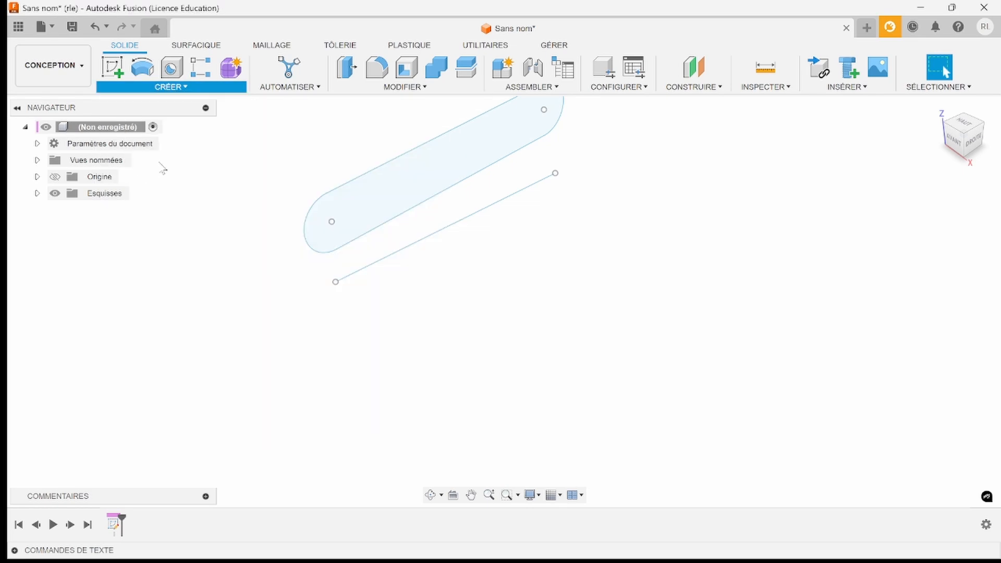
pyautogui.click(378, 170)
pyautogui.write('400')
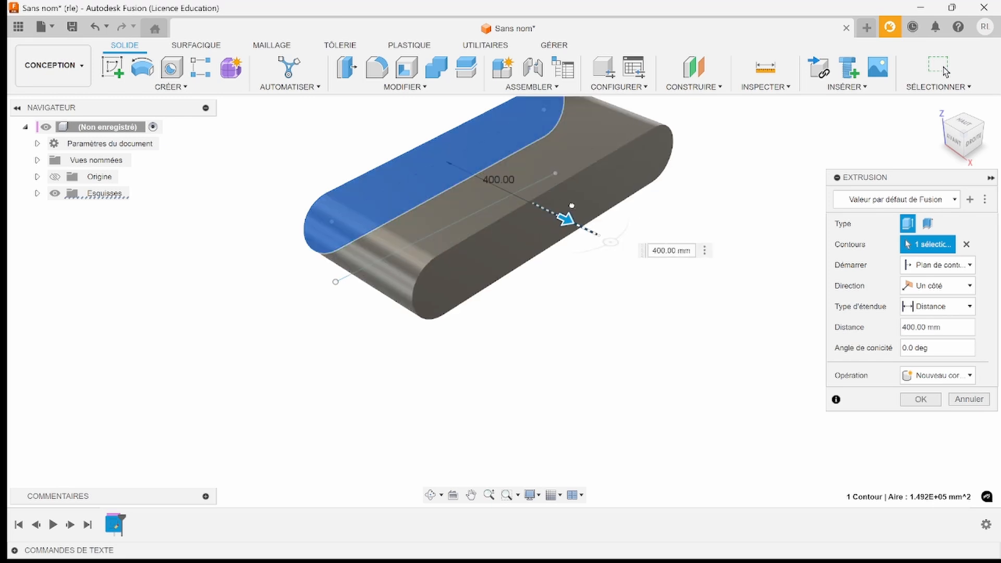
pyautogui.moveTo(566, 218); pyautogui.dragTo(589, 205)
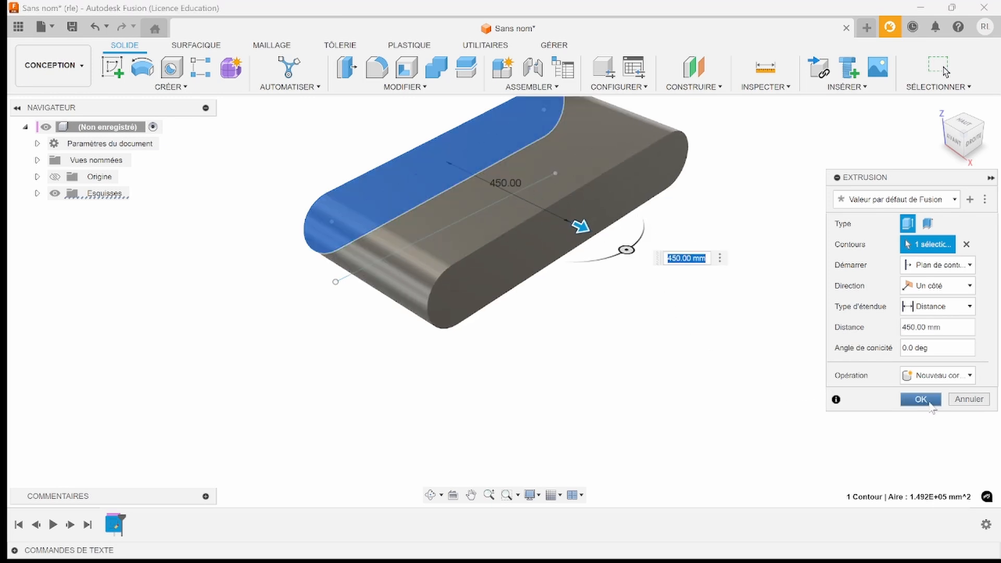
pyautogui.click(931, 402)
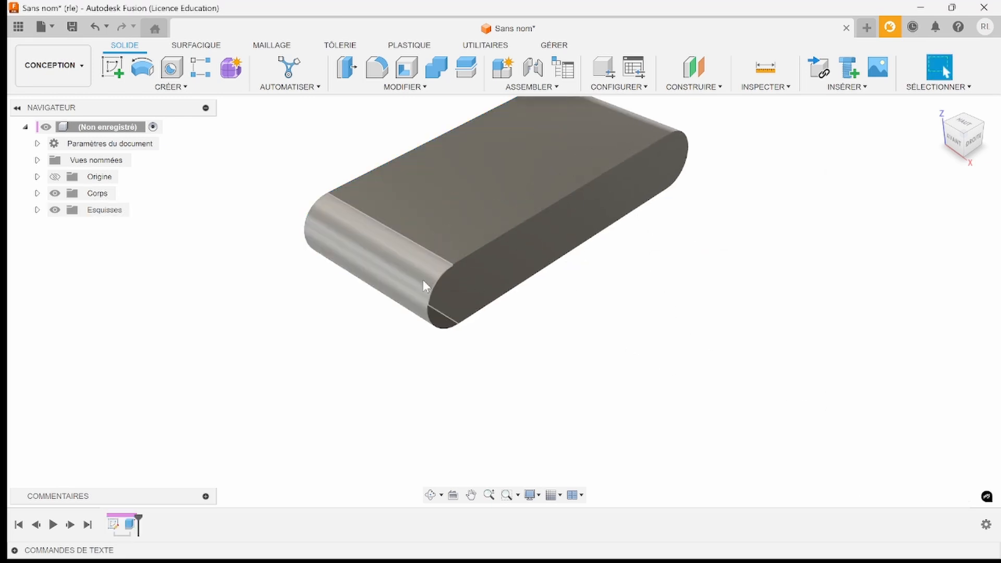
# Step: Sketch a small circle on the slot-shaped end face of the body that faces the left view, then finish the sketch
pyautogui.scroll(-3, 423, 284)
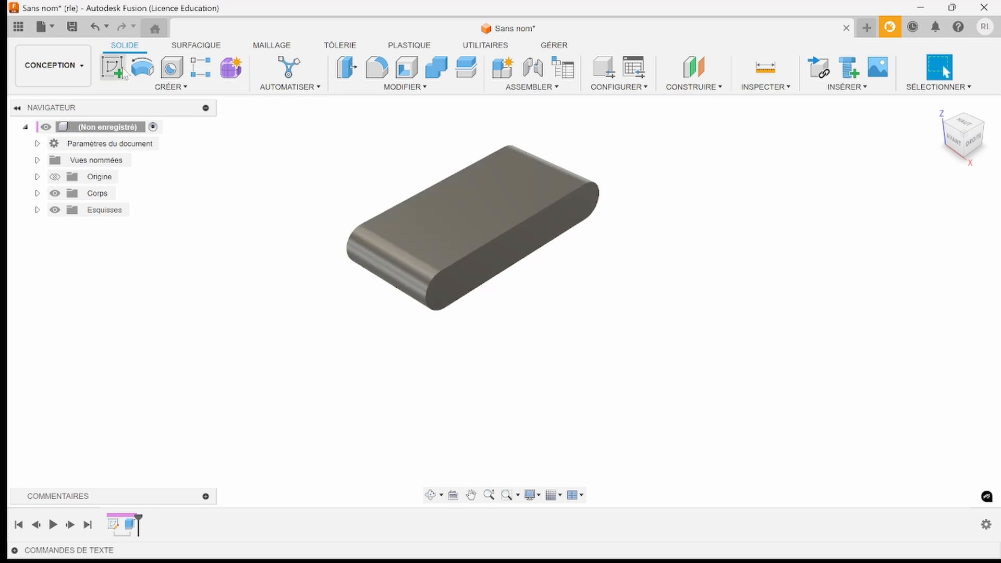
pyautogui.click(114, 69)
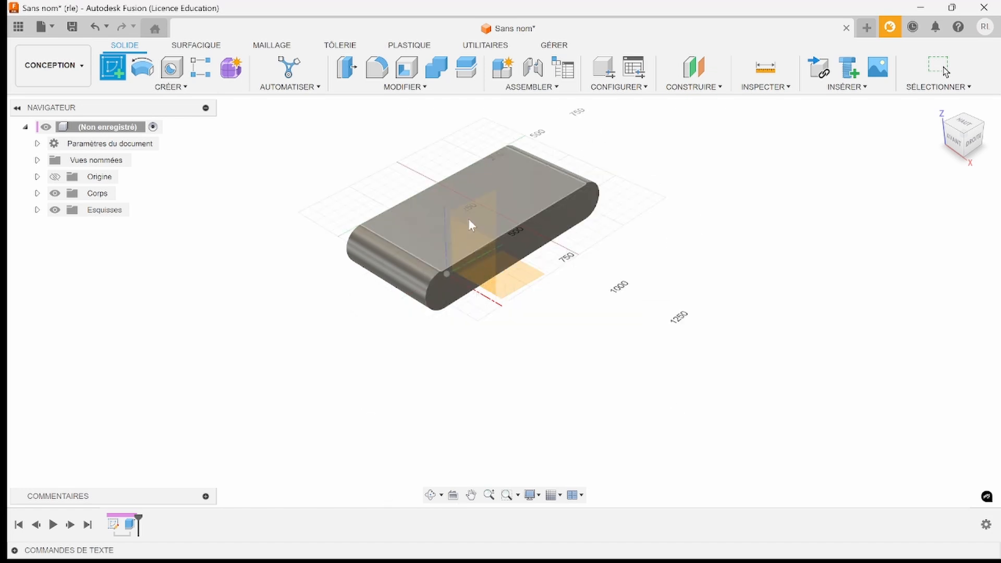
pyautogui.moveTo(548, 199)
pyautogui.keyDown('shift'); pyautogui.mouseDown(button='middle')
pyautogui.moveTo(565, 145)
pyautogui.moveTo(501, 210)
pyautogui.mouseUp(button='middle'); pyautogui.keyUp('shift')
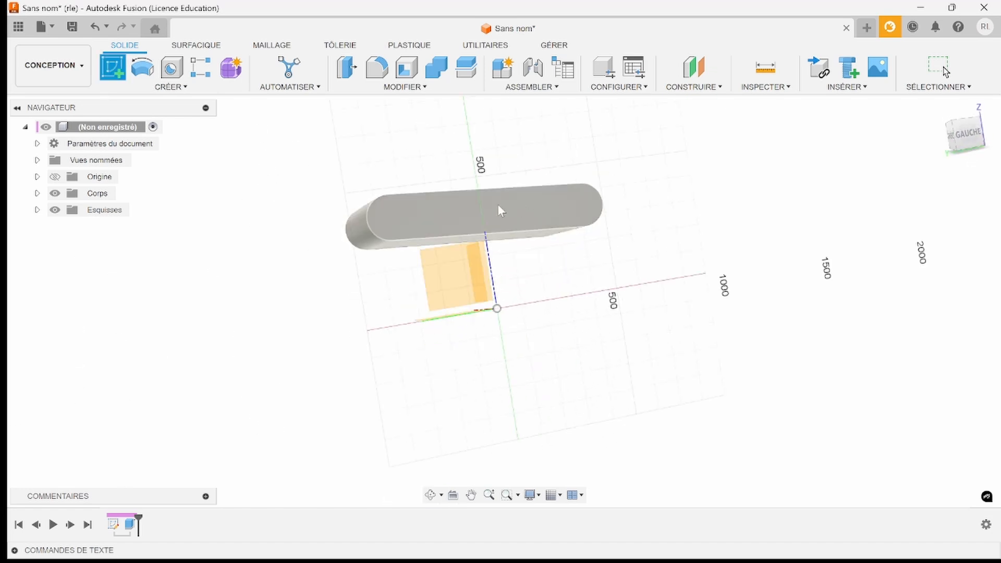
pyautogui.click(410, 213)
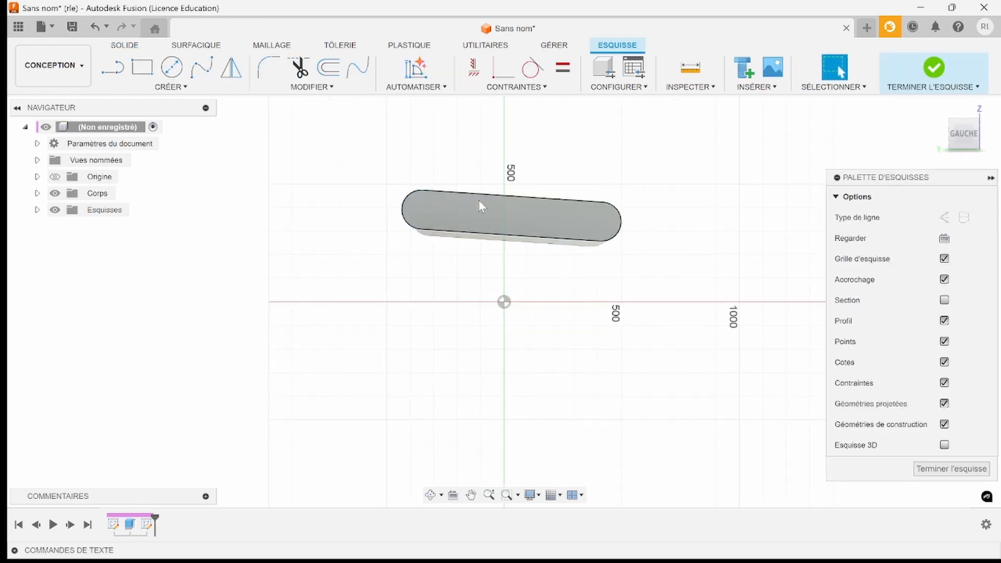
pyautogui.scroll(3, 490, 199)
pyautogui.click(172, 66)
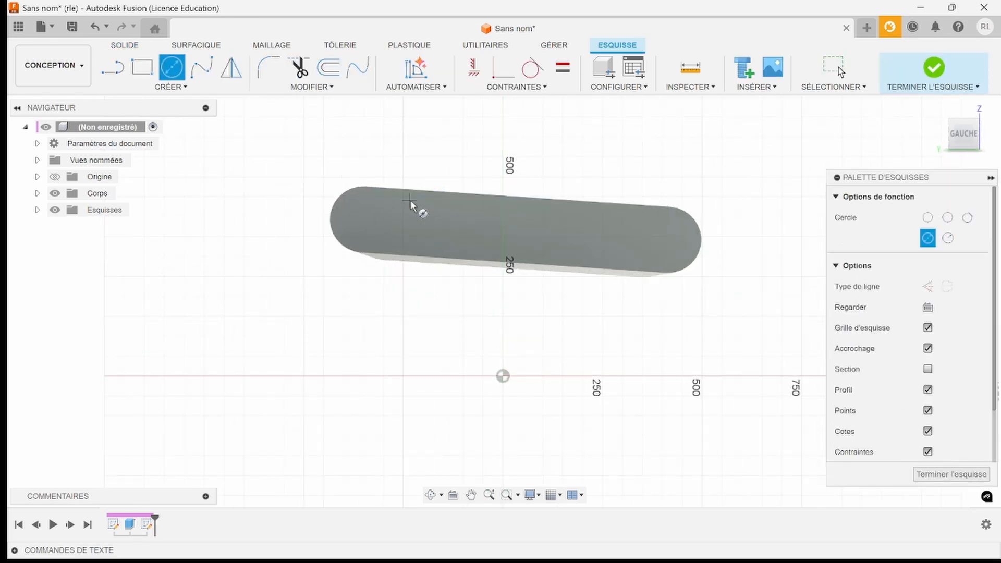
pyautogui.click(445, 220)
pyautogui.click(459, 227)
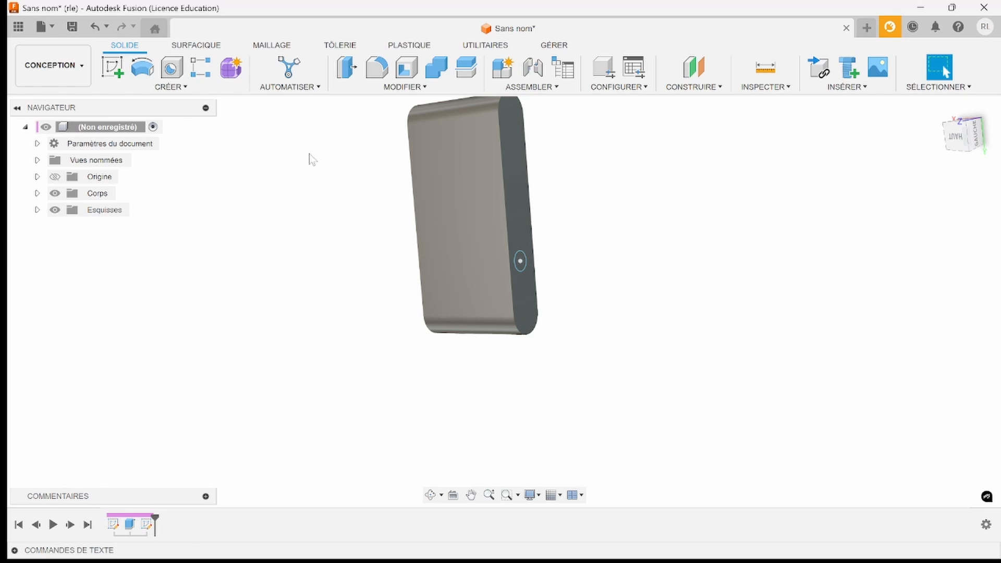
# Step: Cut the circle 350 mm deep into the body with Extrude and inspect the resulting hole
pyautogui.click(177, 87)
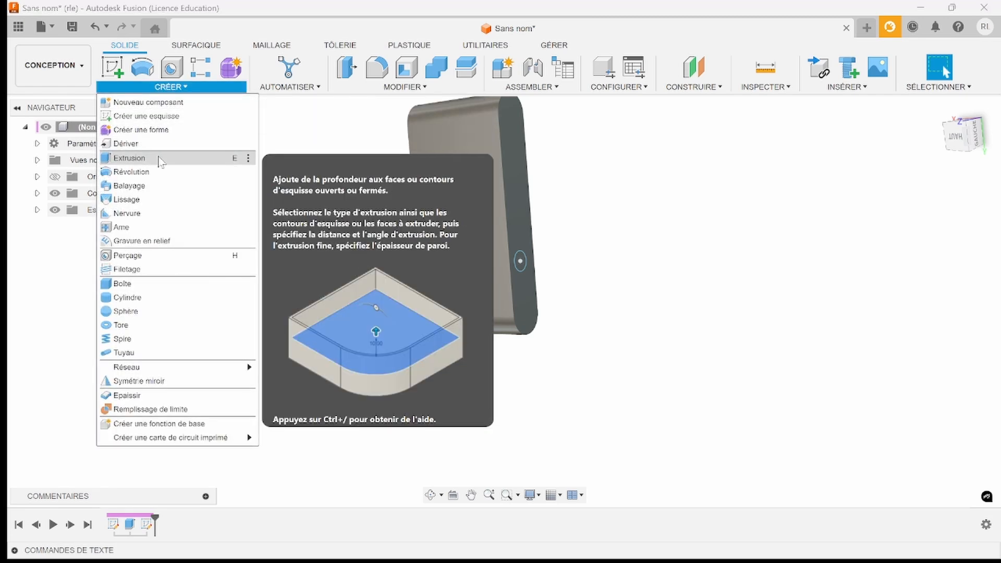
pyautogui.click(160, 159)
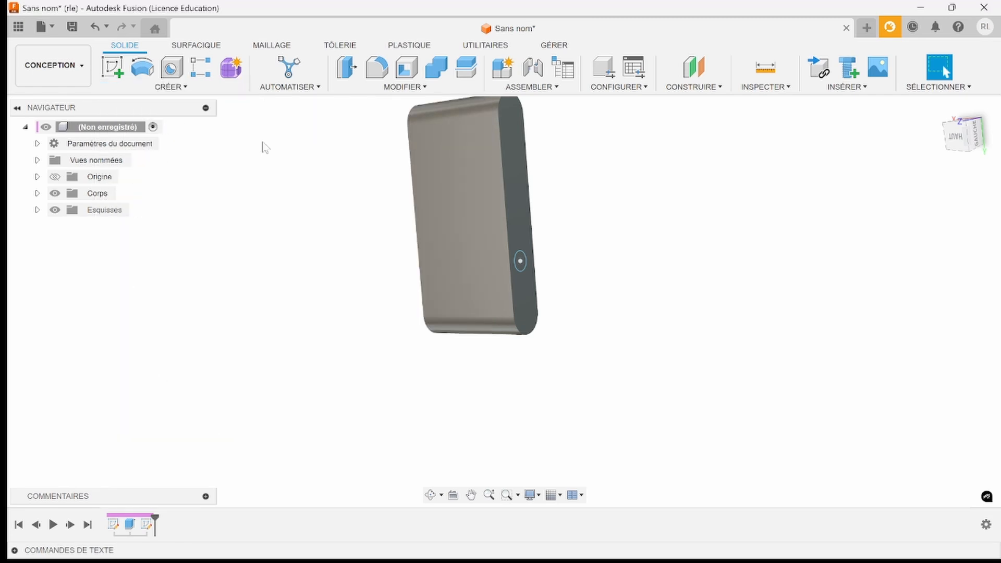
pyautogui.click(522, 260)
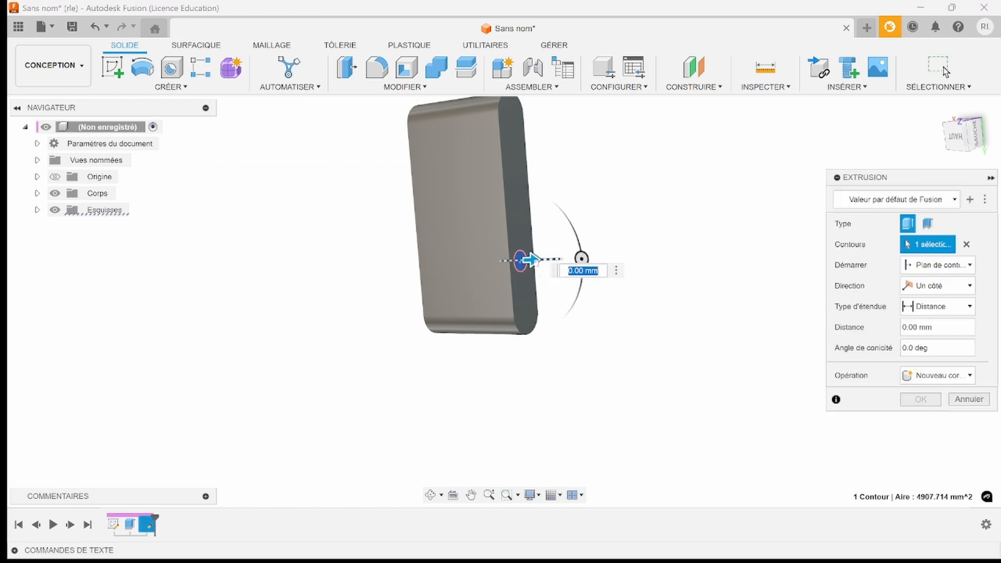
pyautogui.moveTo(532, 260); pyautogui.dragTo(465, 263)
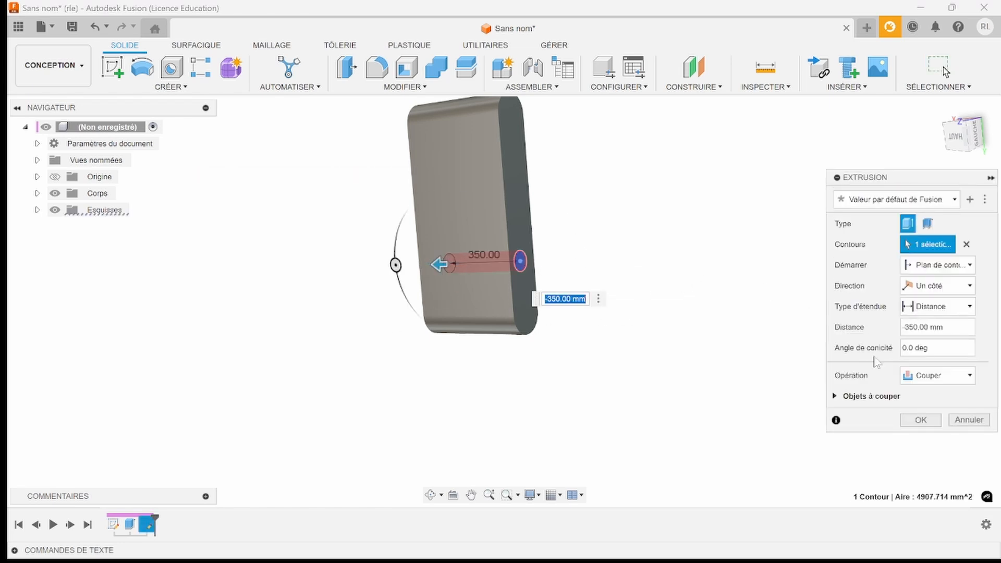
pyautogui.click(920, 420)
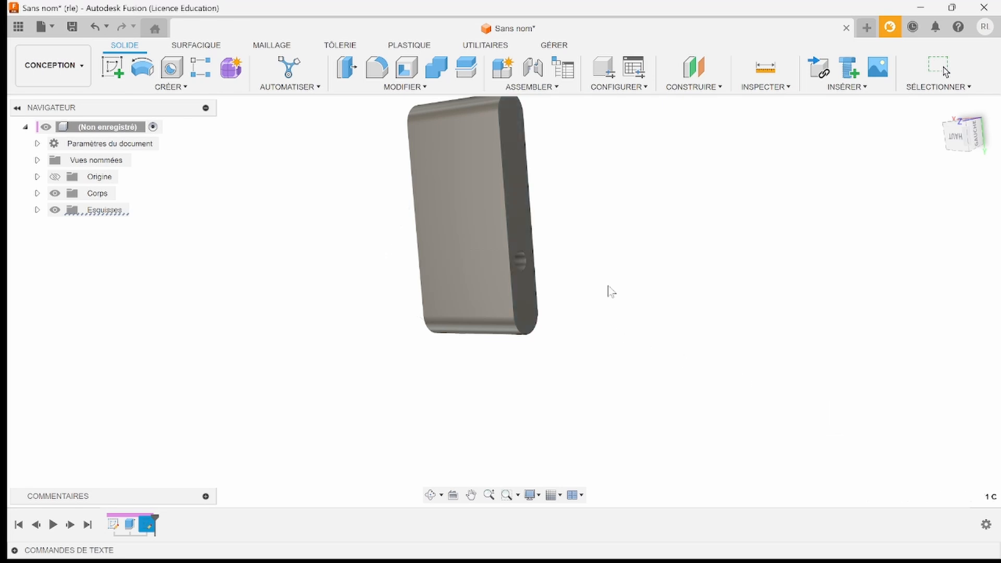
pyautogui.scroll(2, 546, 271)
pyautogui.scroll(2, 506, 254)
pyautogui.keyDown('shift'); pyautogui.moveTo(548, 271); pyautogui.dragTo(524, 261, button='middle'); pyautogui.keyUp('shift')
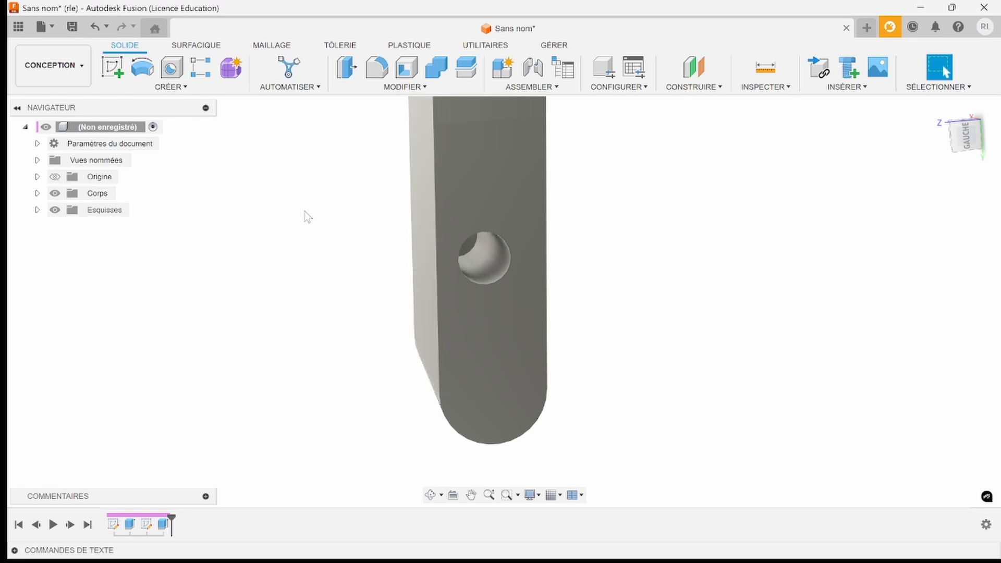
# Step: Undo the circular cut and the circle sketch on the body's end face
pyautogui.hotkey('ctrl', 'z')
pyautogui.hotkey('ctrl', 'z')
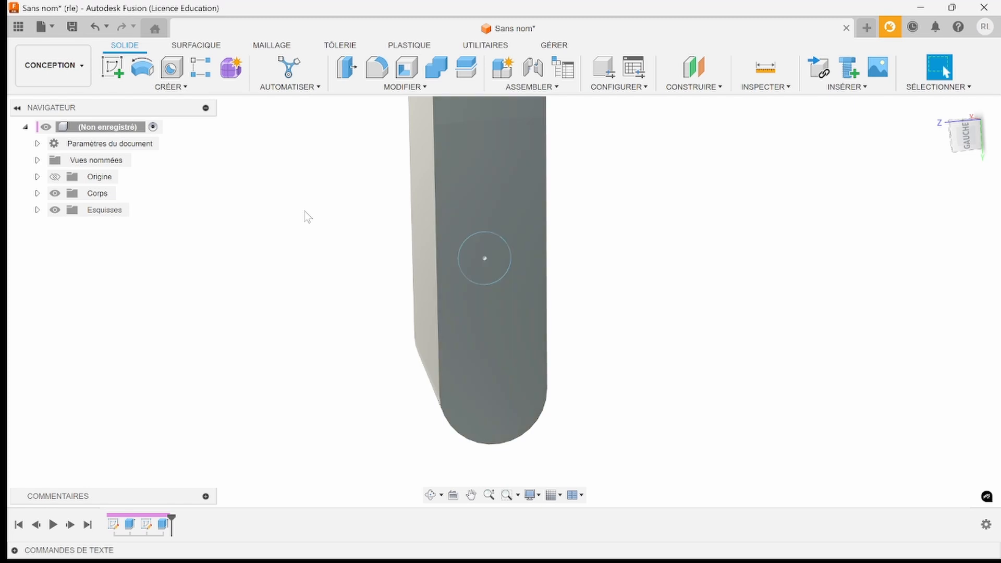
pyautogui.scroll(-3, 464, 307)
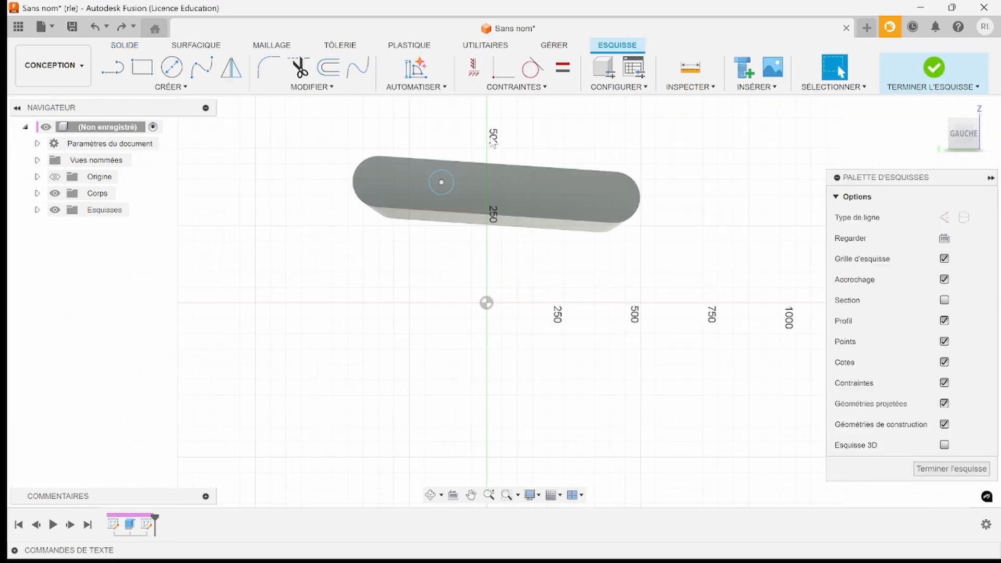
pyautogui.scroll(3, 436, 137)
pyautogui.keyDown('shift'); pyautogui.moveTo(436, 137); pyautogui.dragTo(464, 201, button='middle'); pyautogui.keyUp('shift')
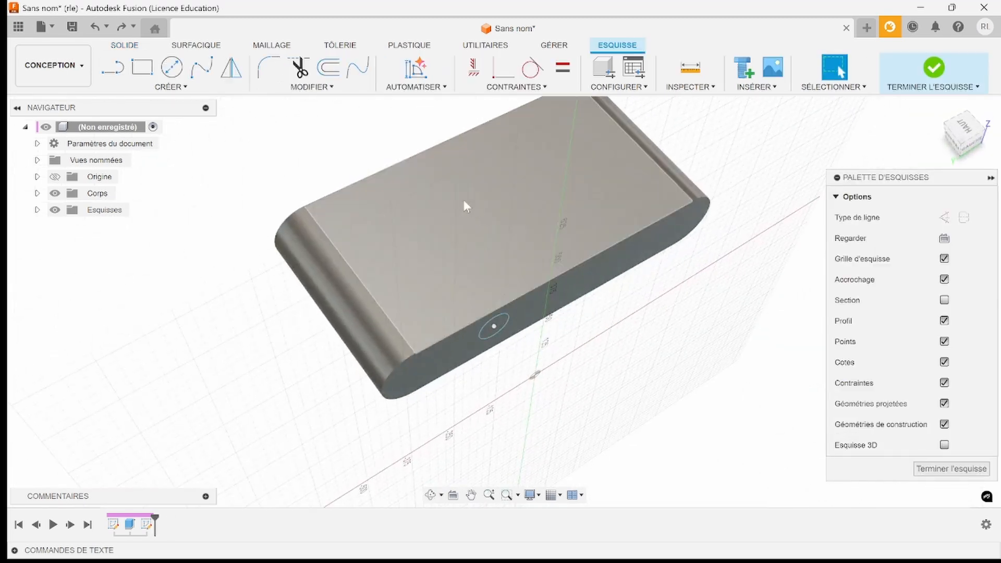
pyautogui.hotkey('ctrl', 'z')
pyautogui.hotkey('ctrl', 'z')
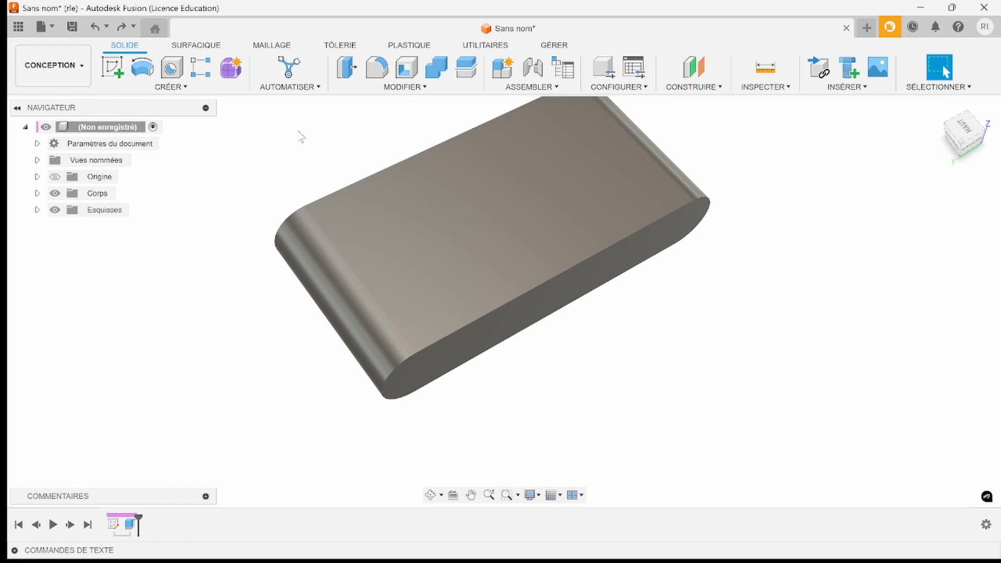
pyautogui.scroll(-3, 311, 163)
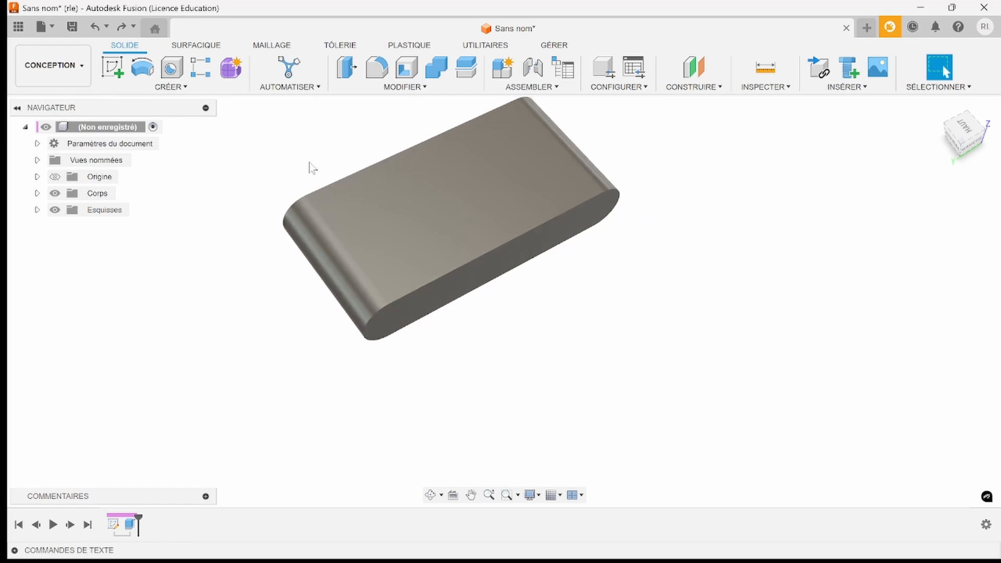
# Step: Sketch a centre-diameter circle about 209 mm across on the body's flat top face, then finish the sketch
pyautogui.click(113, 69)
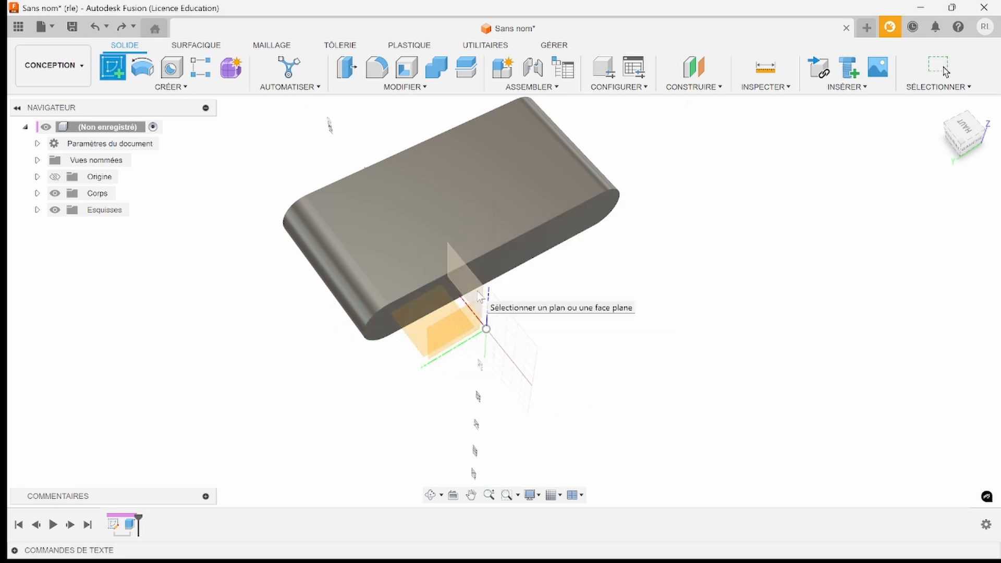
pyautogui.click(528, 210)
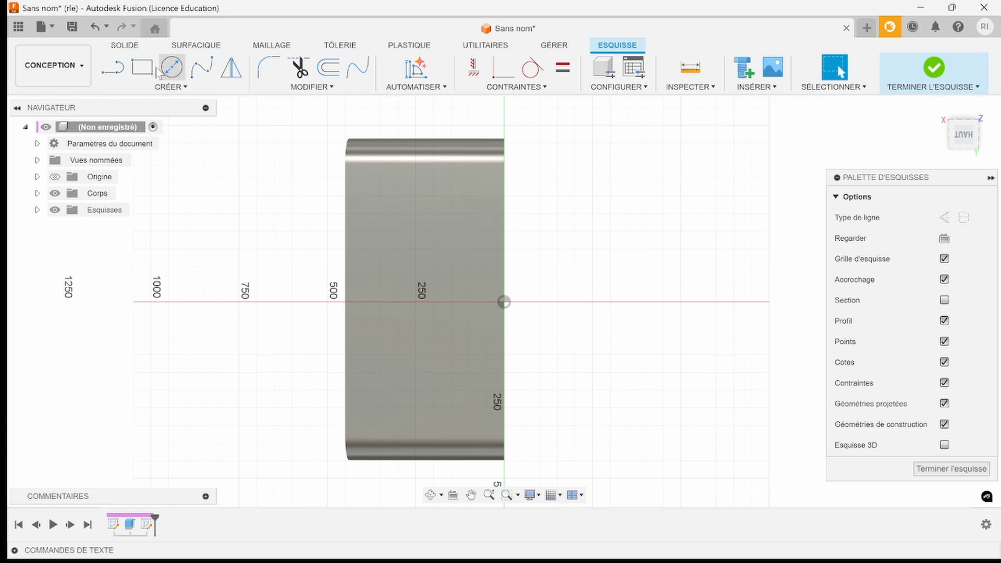
pyautogui.click(175, 89)
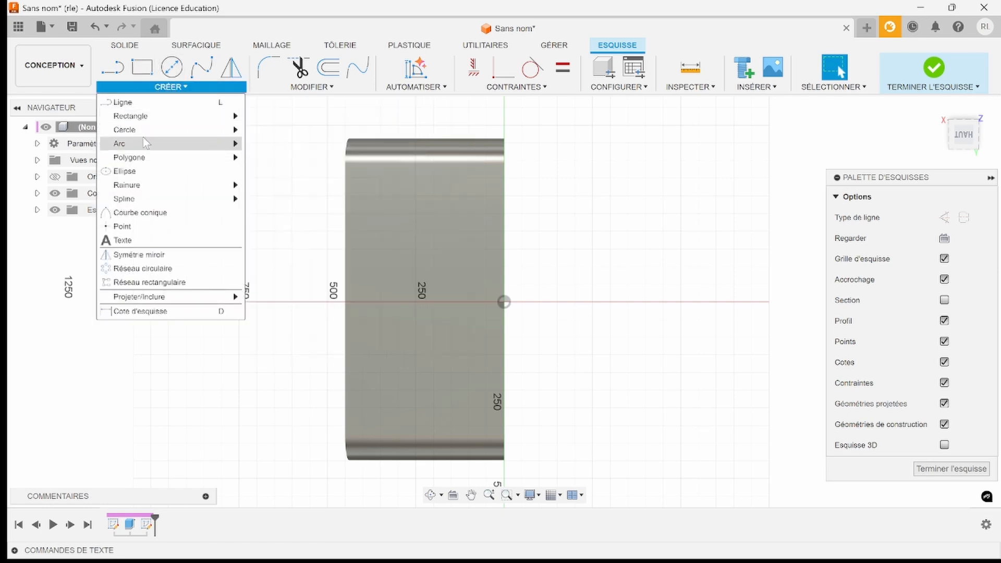
pyautogui.moveTo(148, 148)
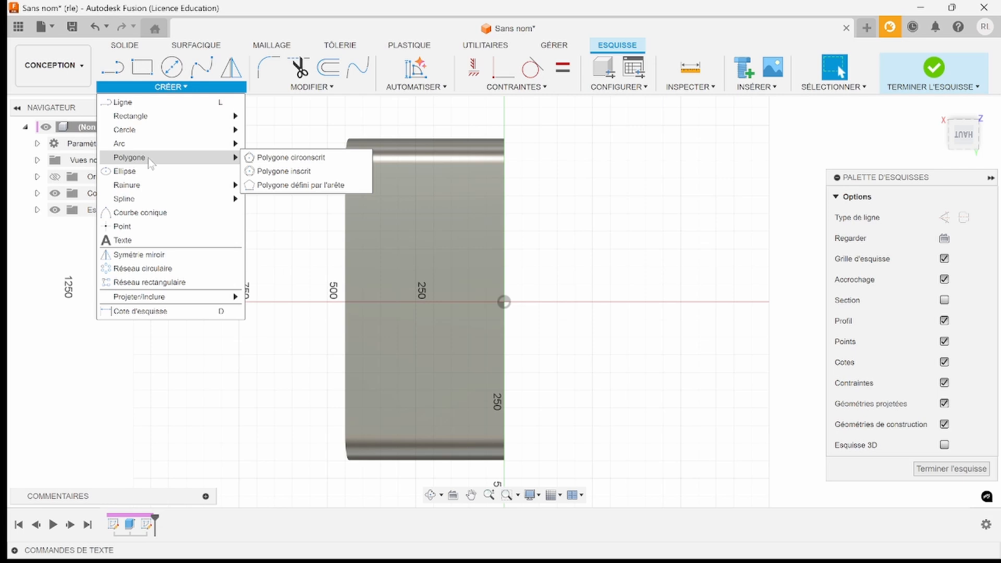
pyautogui.moveTo(221, 187)
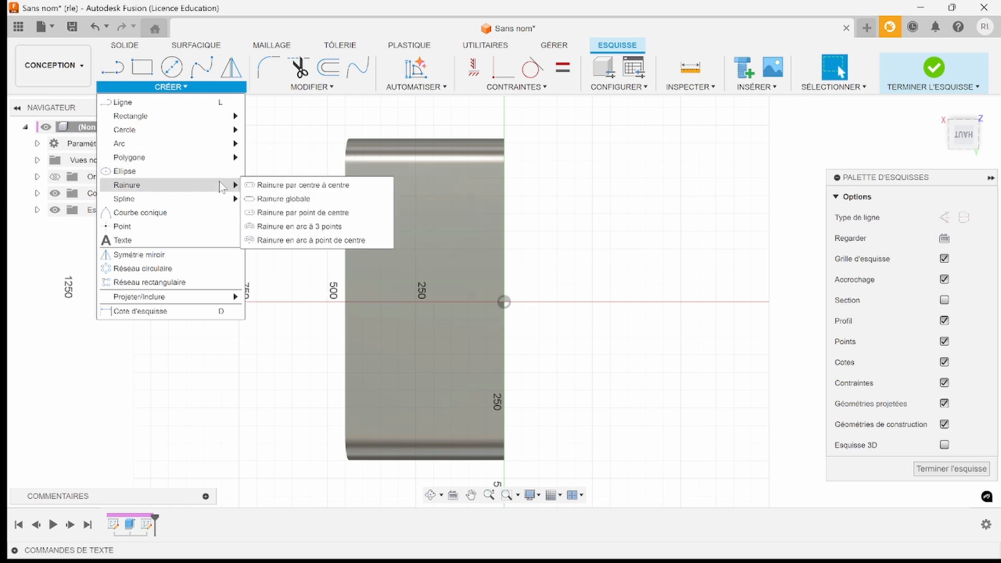
pyautogui.moveTo(193, 202)
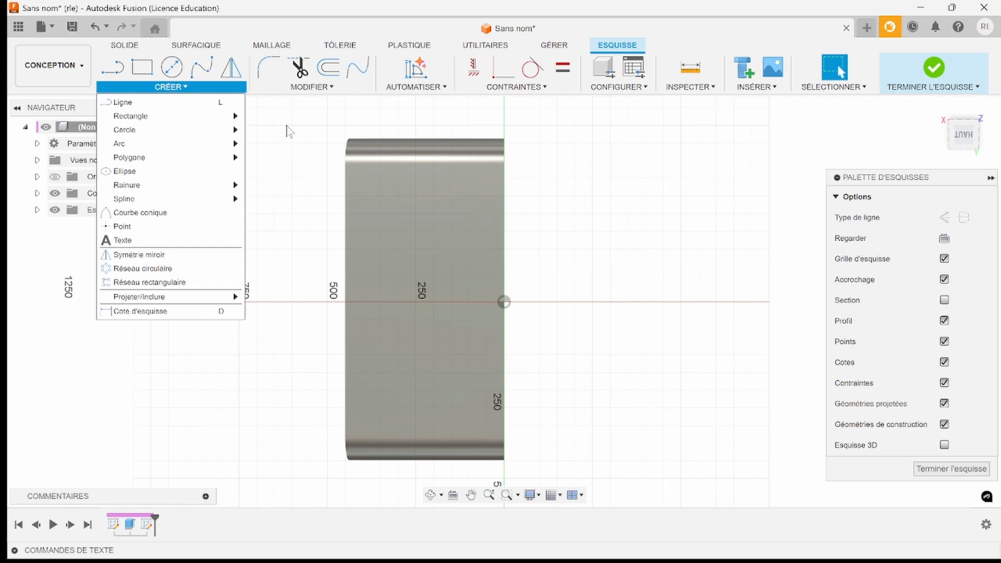
pyautogui.click(216, 129)
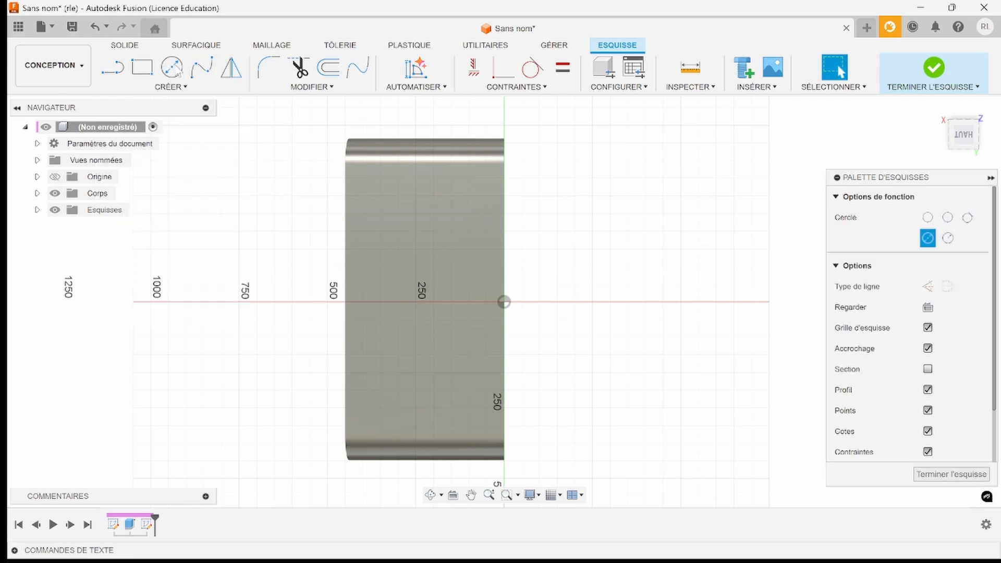
pyautogui.click(430, 245)
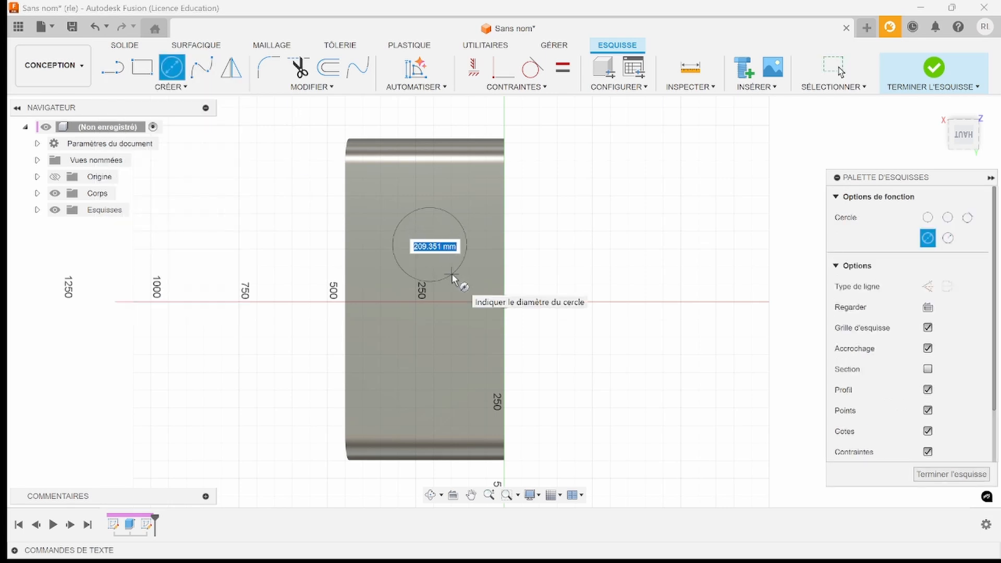
pyautogui.click(452, 274)
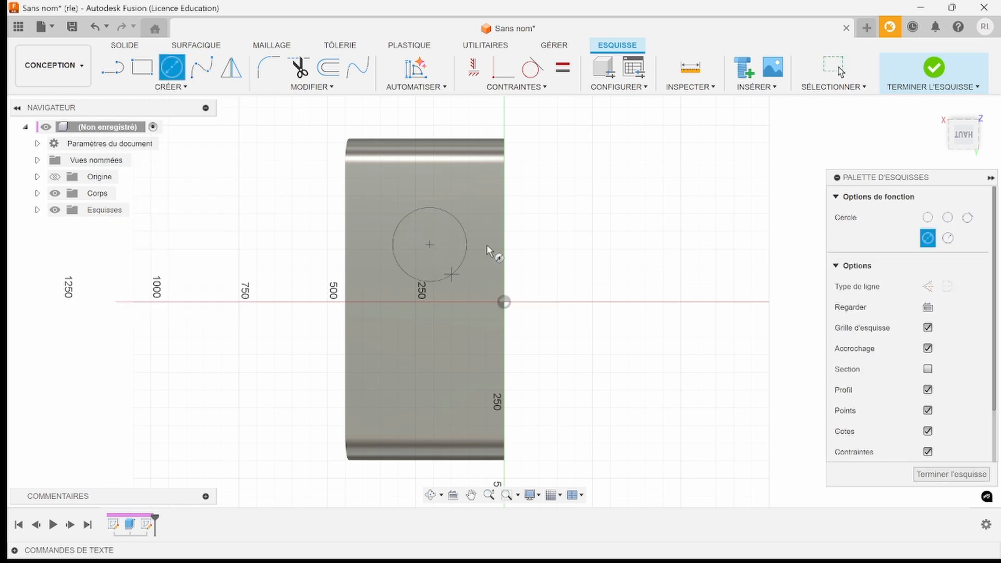
pyautogui.click(934, 73)
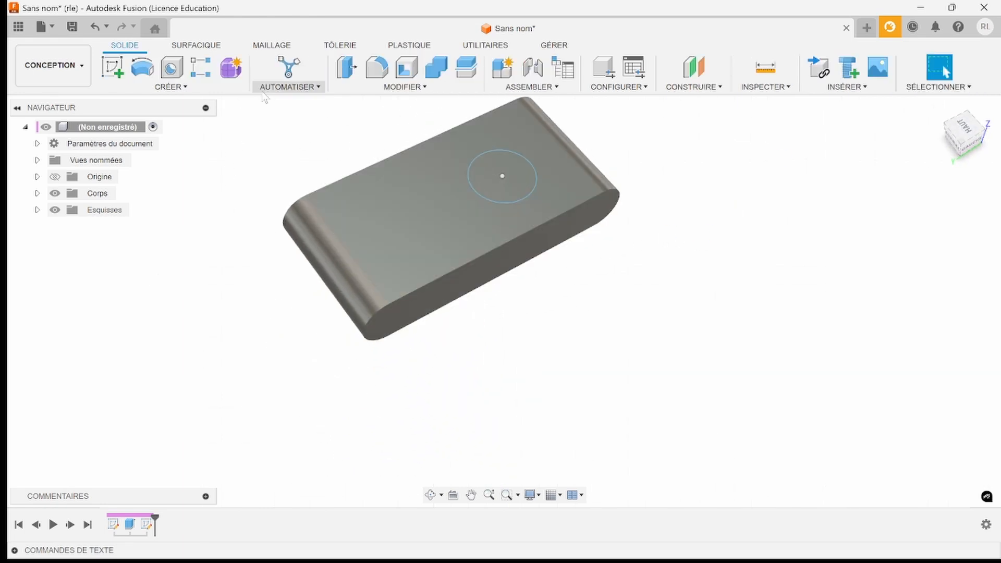
pyautogui.click(171, 86)
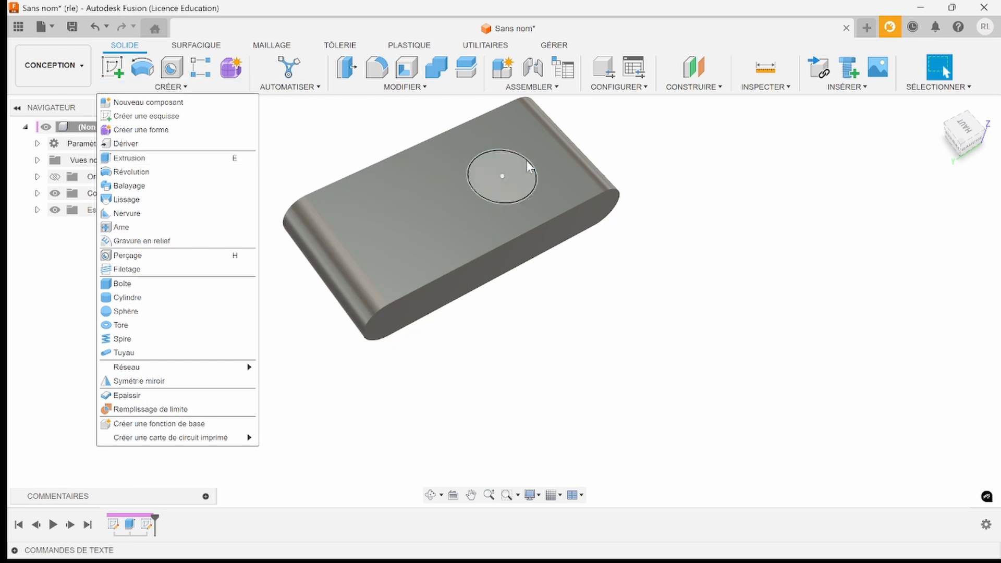
pyautogui.click(527, 160)
pyautogui.keyDown('shift'); pyautogui.moveTo(549, 313); pyautogui.dragTo(572, 318, button='middle'); pyautogui.keyUp('shift')
pyautogui.click(525, 197)
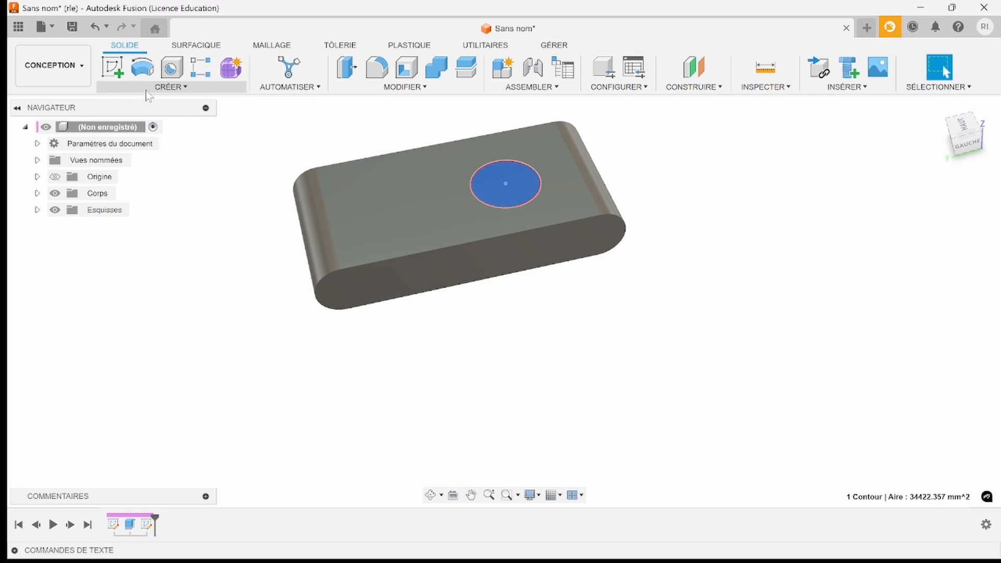
pyautogui.click(487, 362)
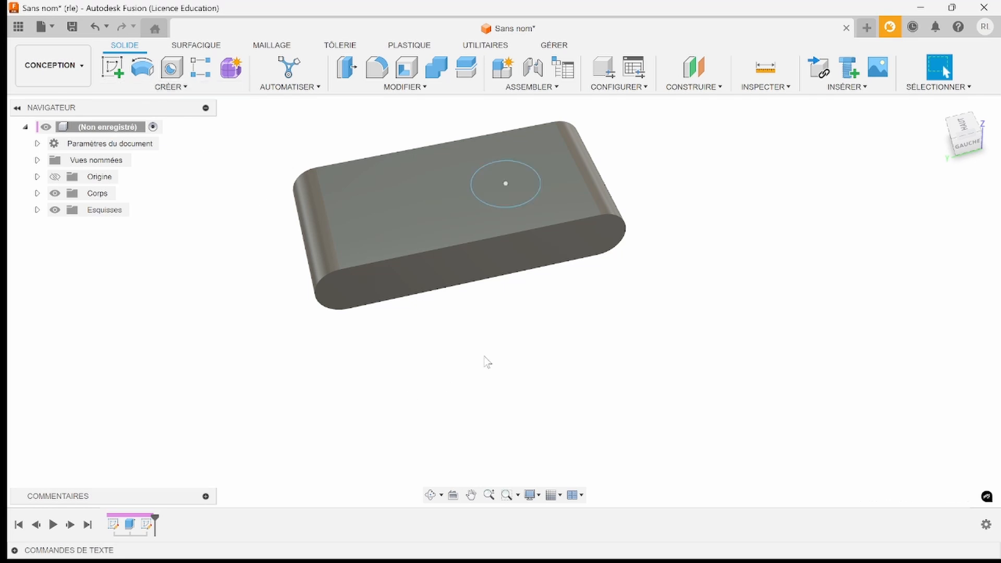
# Step: Undo the circle sketch on the body's top face
pyautogui.hotkey('ctrl', 'z')
pyautogui.hotkey('ctrl', 'z')
pyautogui.hotkey('ctrl', 'z')
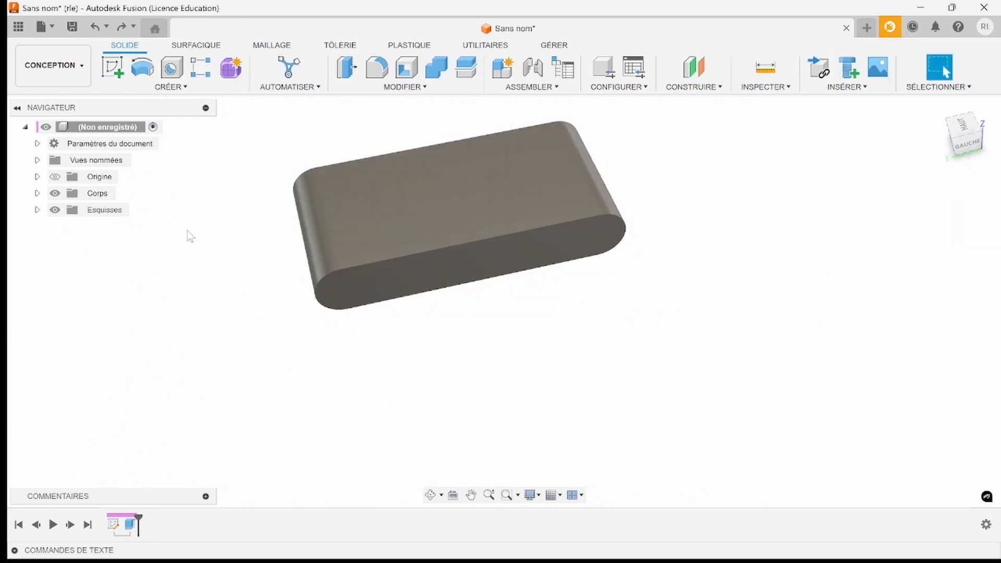
# Step: Sketch a two-point rectangle about 162 by 340 mm near the middle of the body's flat top face, then finish the sketch
pyautogui.click(120, 78)
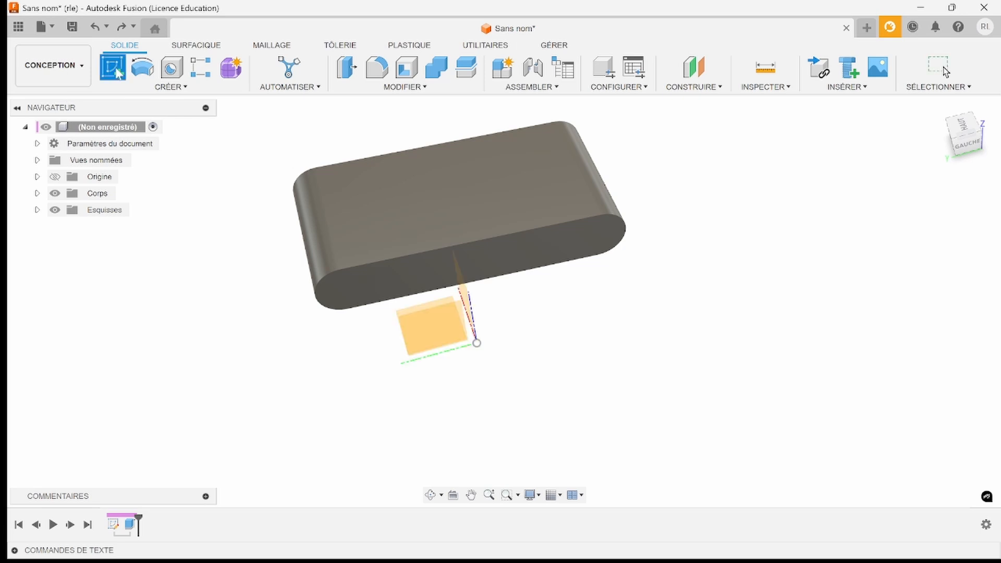
pyautogui.click(490, 214)
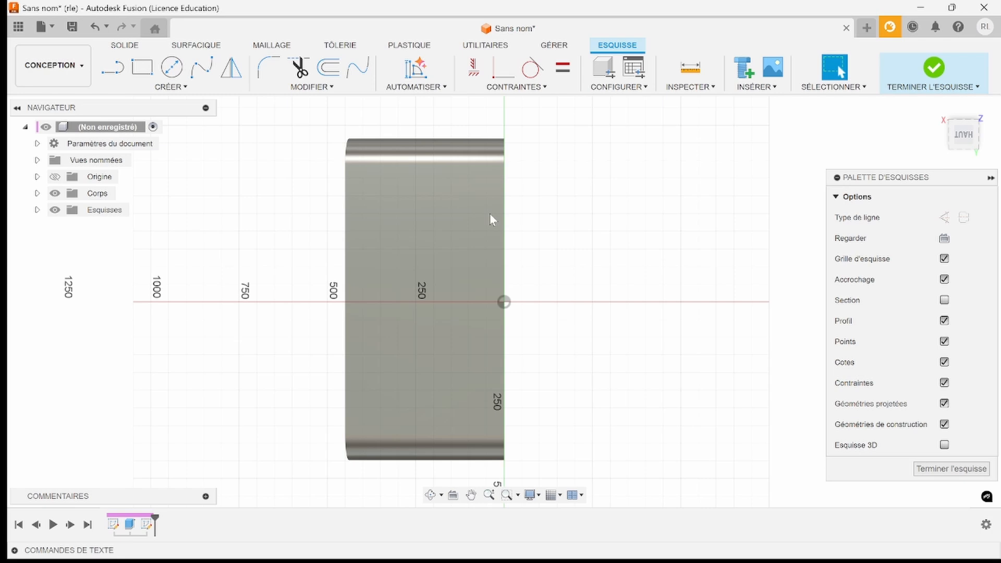
pyautogui.click(146, 69)
pyautogui.click(407, 228)
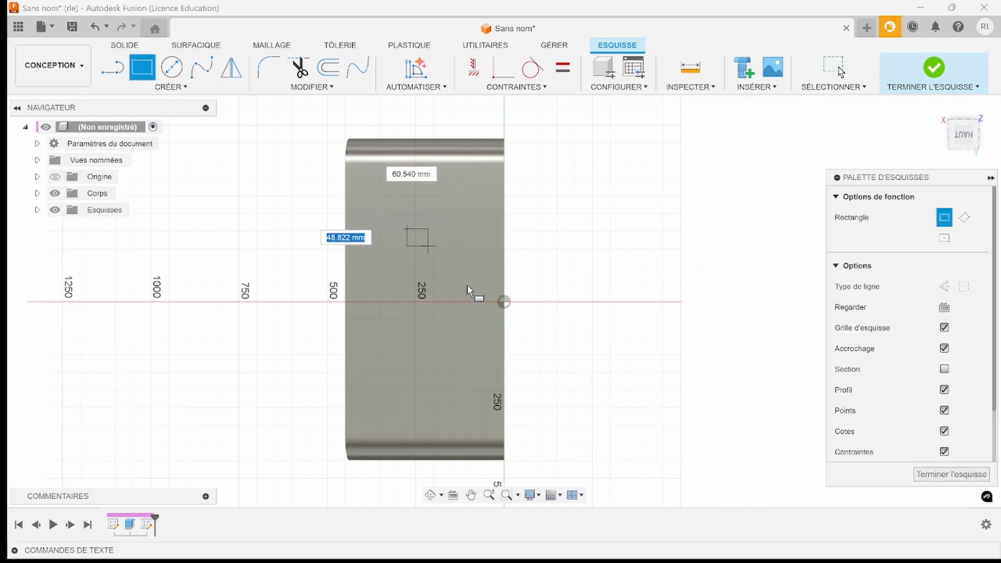
pyautogui.click(464, 348)
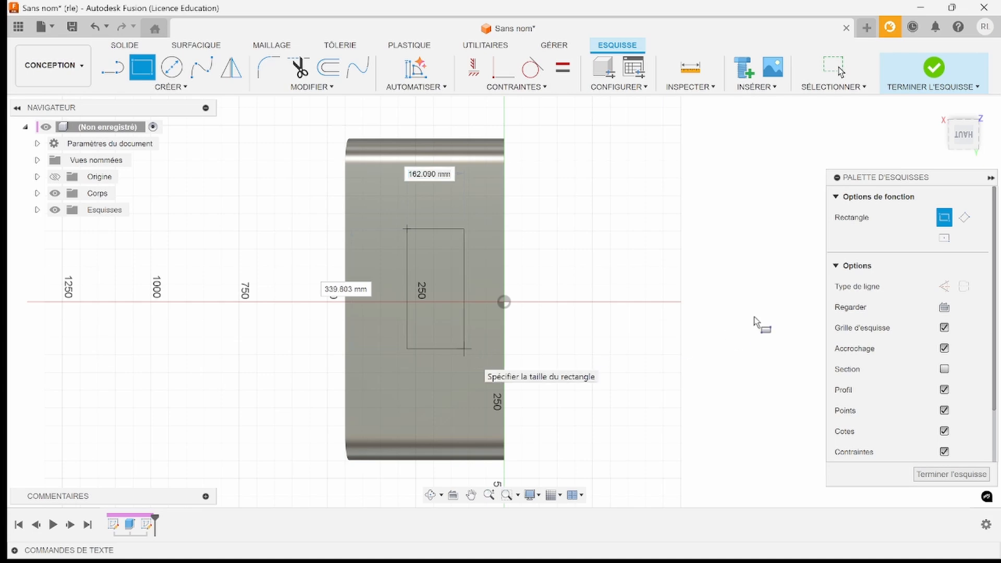
pyautogui.click(950, 474)
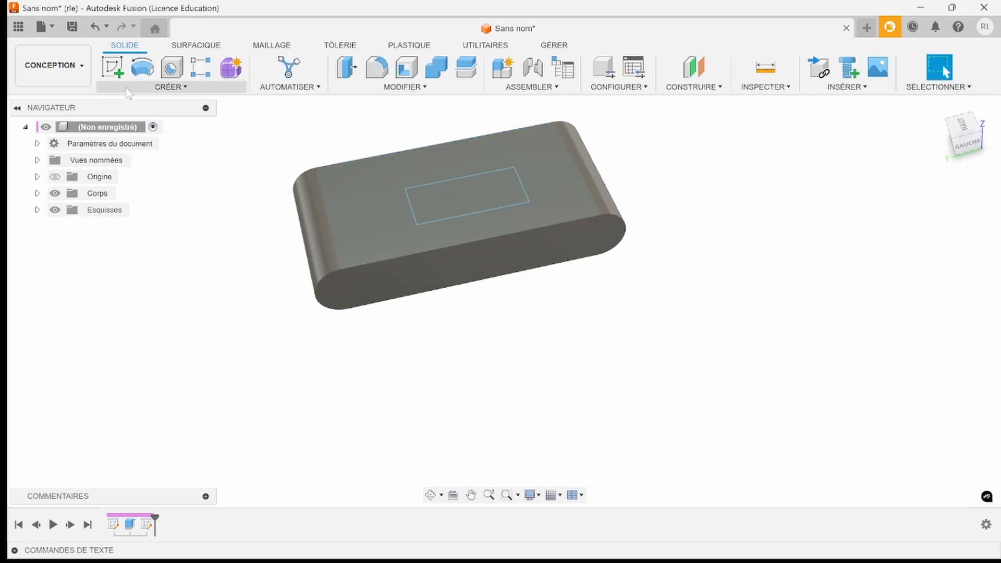
# Step: Extrude the rectangle profile 50 mm down into the body as a cut and inspect the resulting pocket
pyautogui.click(156, 90)
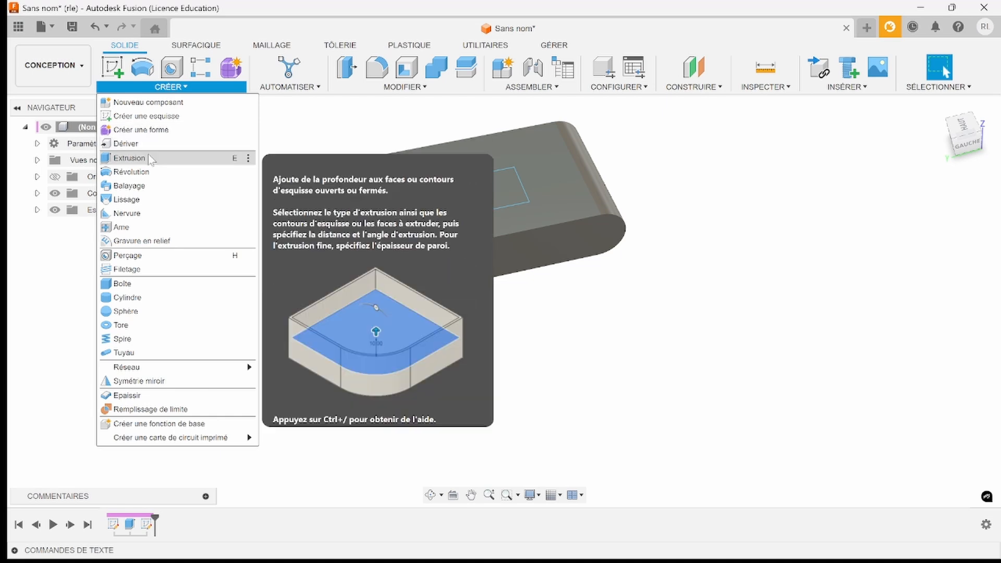
pyautogui.click(493, 192)
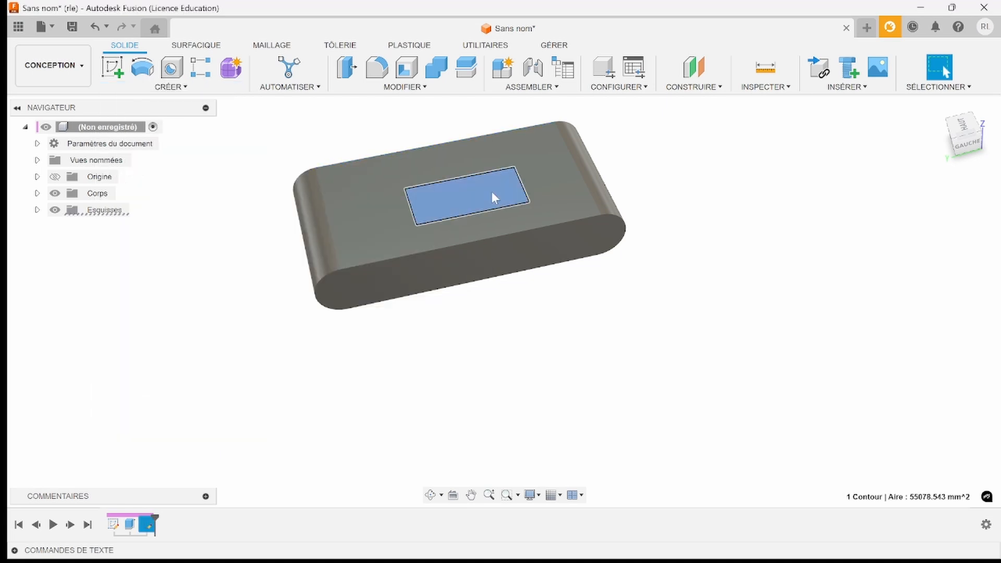
pyautogui.click(455, 179)
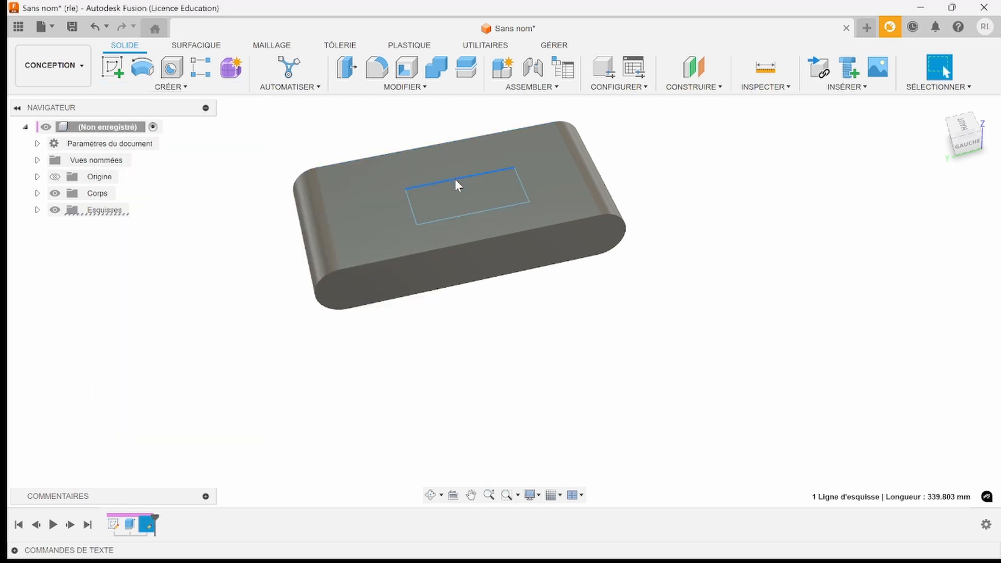
pyautogui.click(454, 212)
pyautogui.click(171, 87)
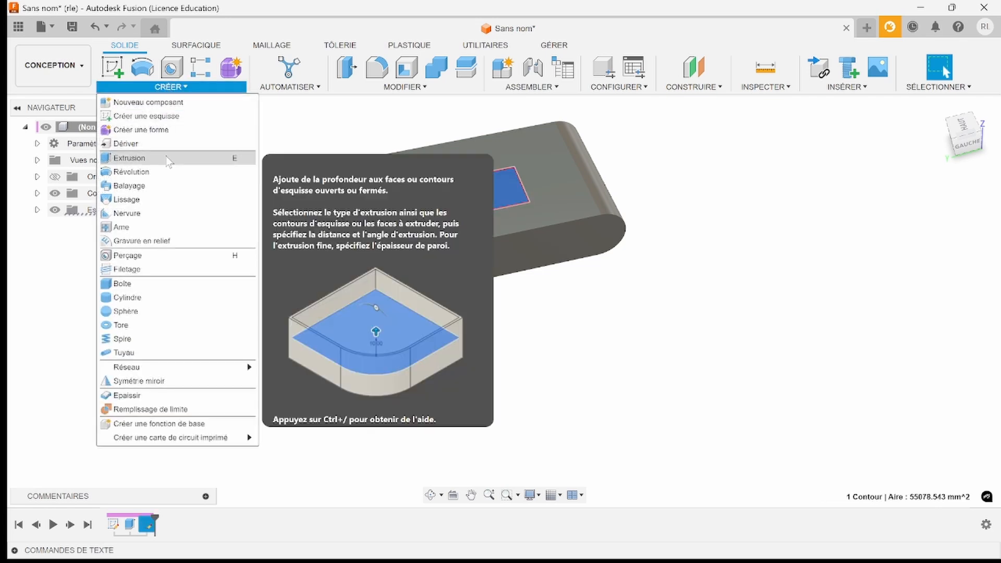
pyautogui.click(166, 157)
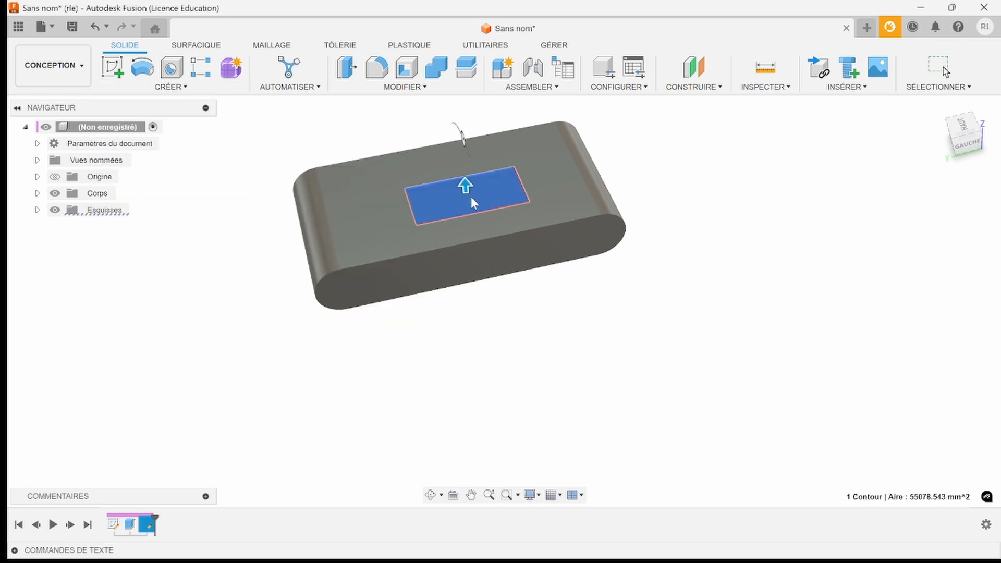
pyautogui.click(466, 182)
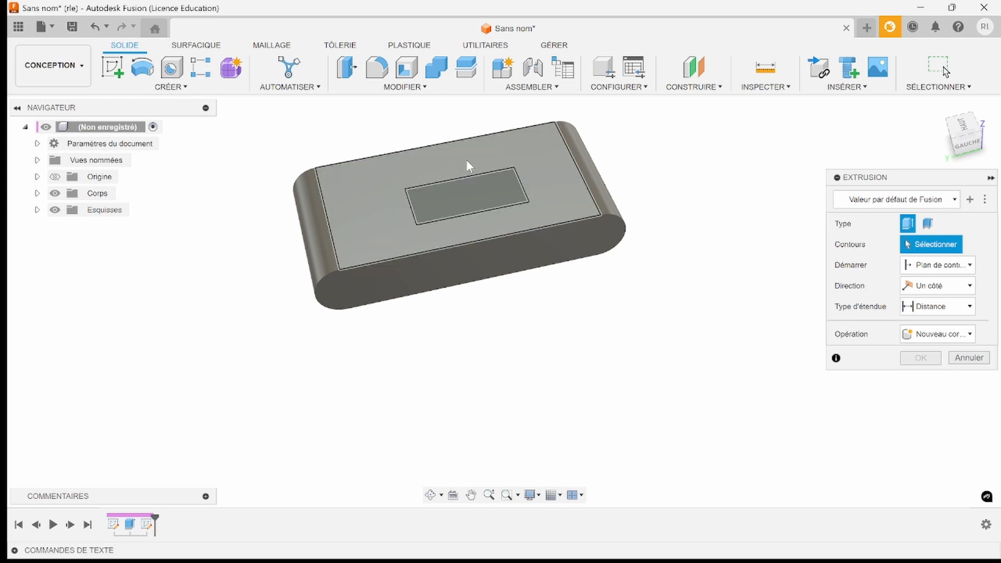
pyautogui.click(476, 198)
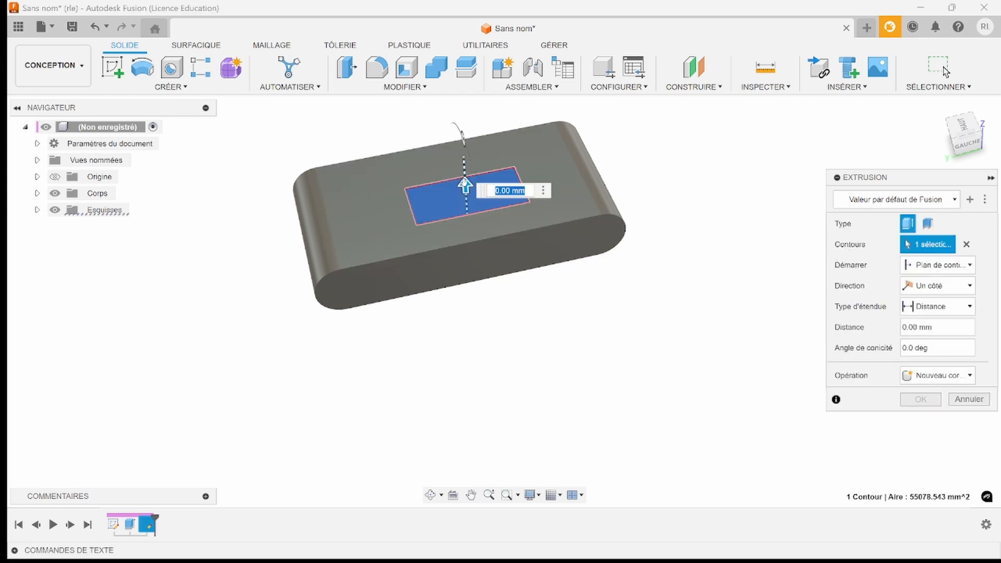
pyautogui.moveTo(465, 187); pyautogui.dragTo(466, 208)
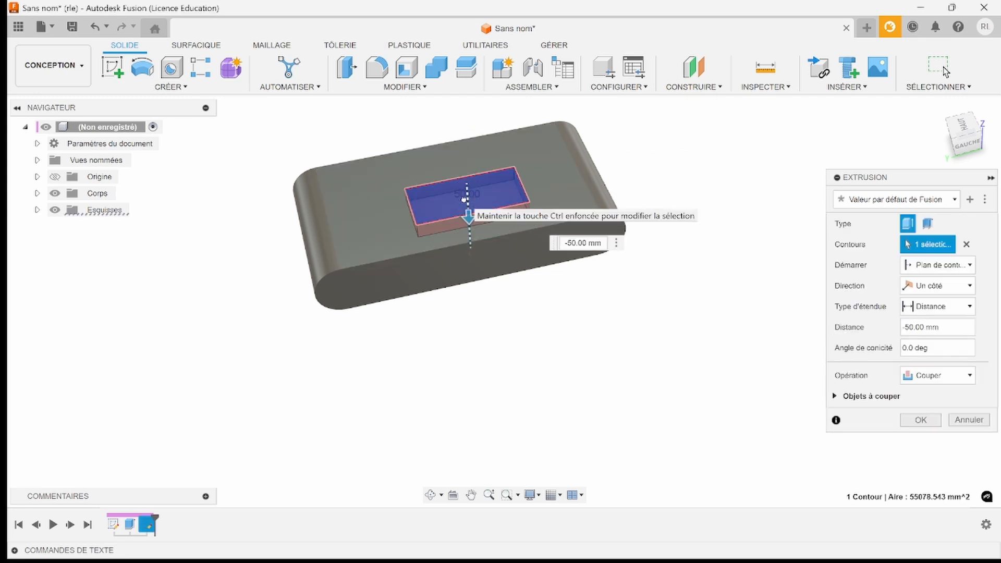
pyautogui.click(921, 420)
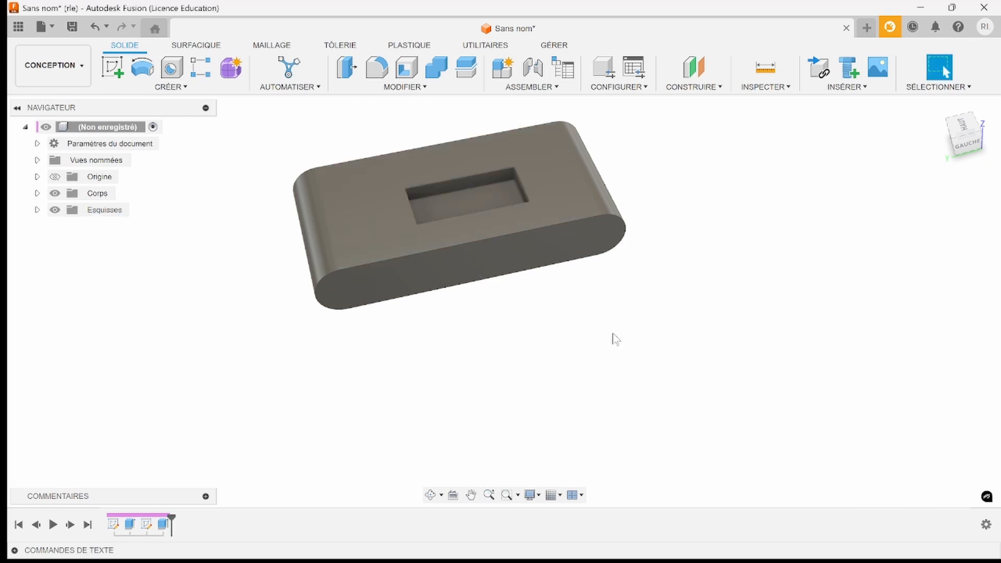
pyautogui.scroll(-2, 594, 334)
pyautogui.scroll(4, 617, 151)
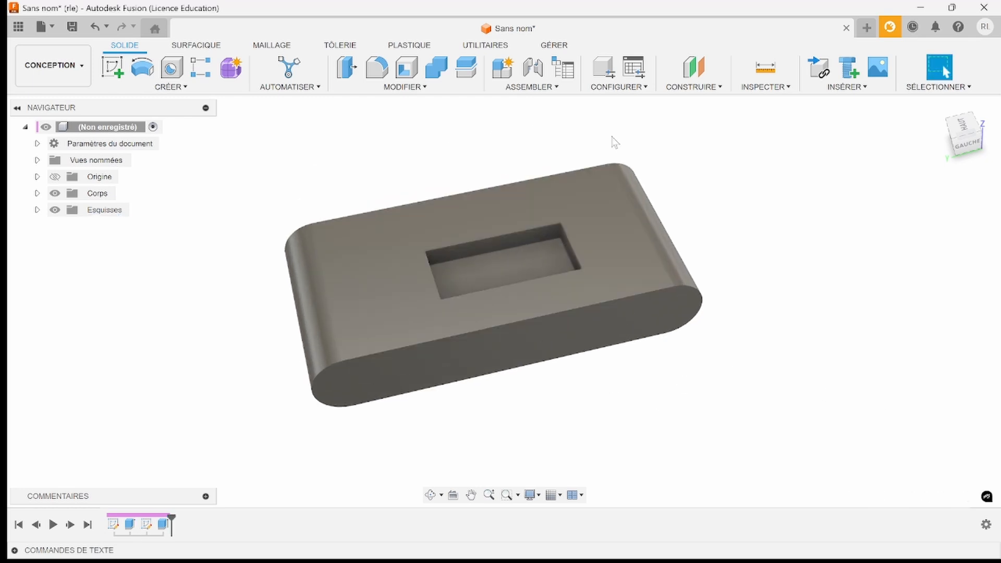